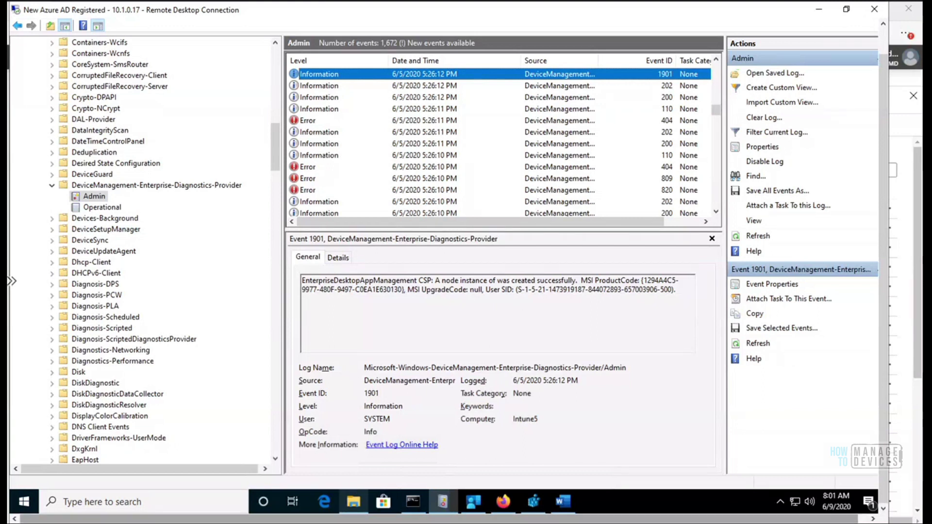
Step: Leave the remote Event Viewer and bring up the Endpoint Manager Windows apps list in Edge
left_click(335, 466)
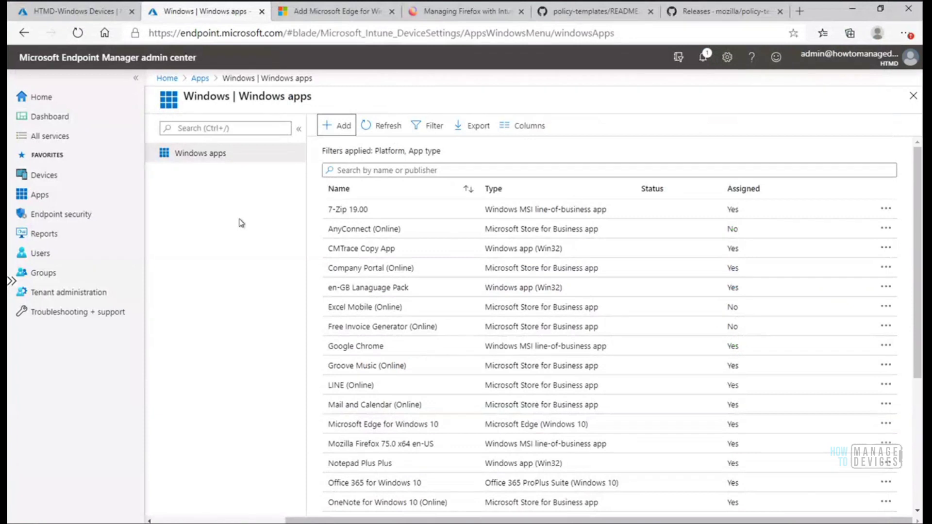
Step: Search the Windows apps for 'Edge' and open Microsoft Edge for Windows 10, showing 2 installed
left_click(380, 171)
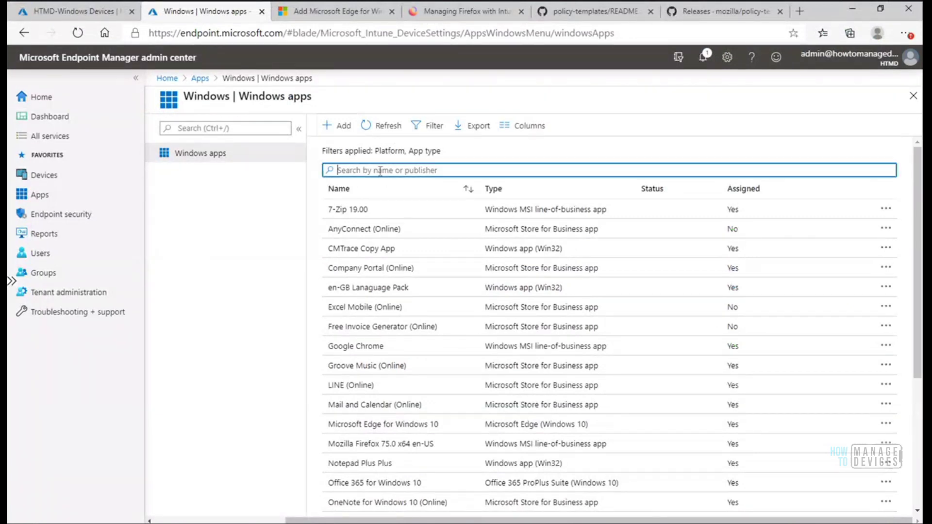
type("Ed")
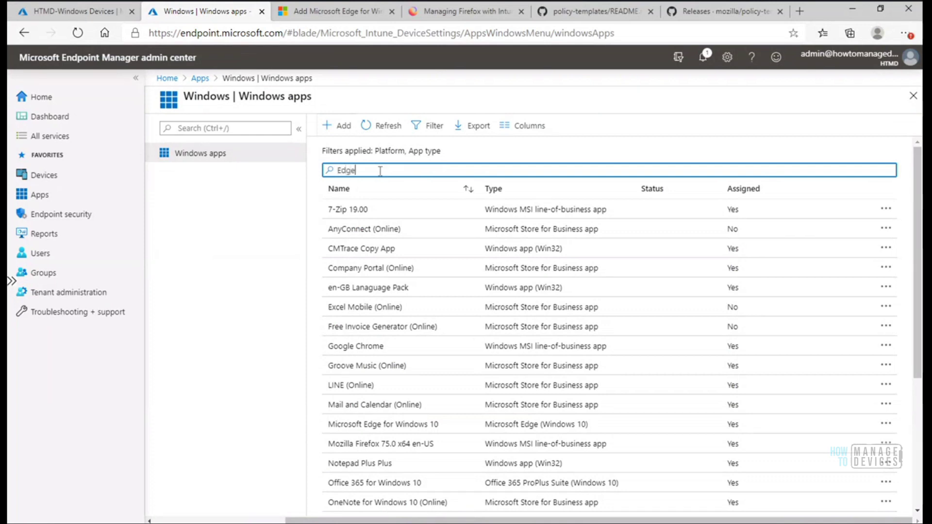
type("ge")
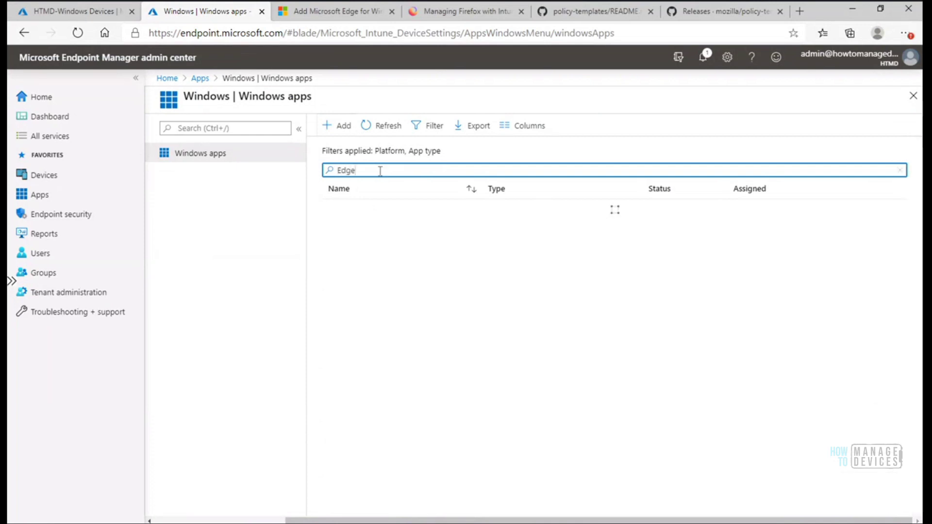
left_click(390, 214)
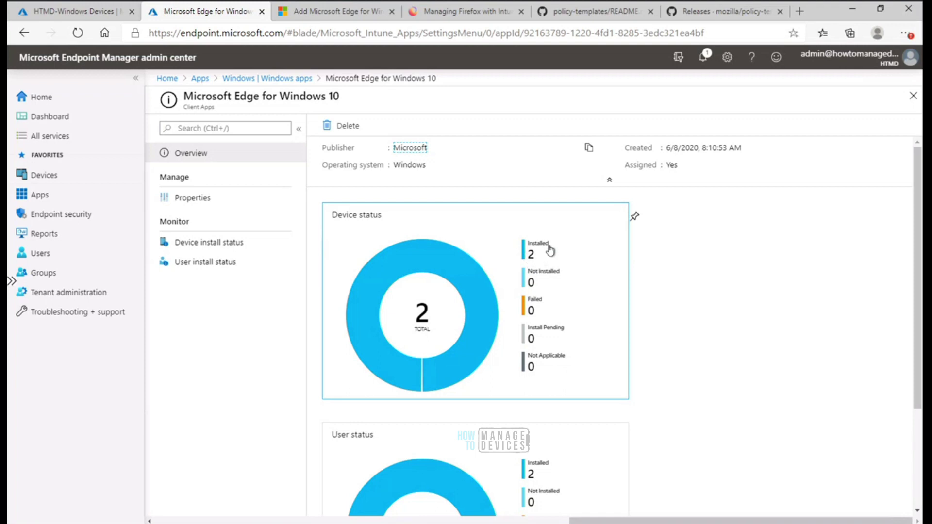
Step: Check the Edge app's properties and highlight its assigned group, HTMD-Windows Devices
left_click(198, 209)
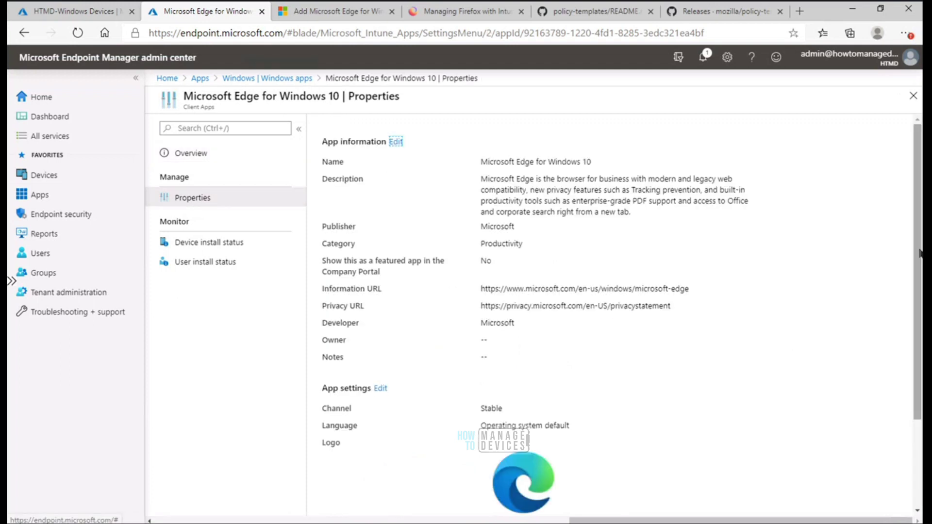
scroll(854, 384, "down", 3)
left_click_drag(567, 458, 470, 459)
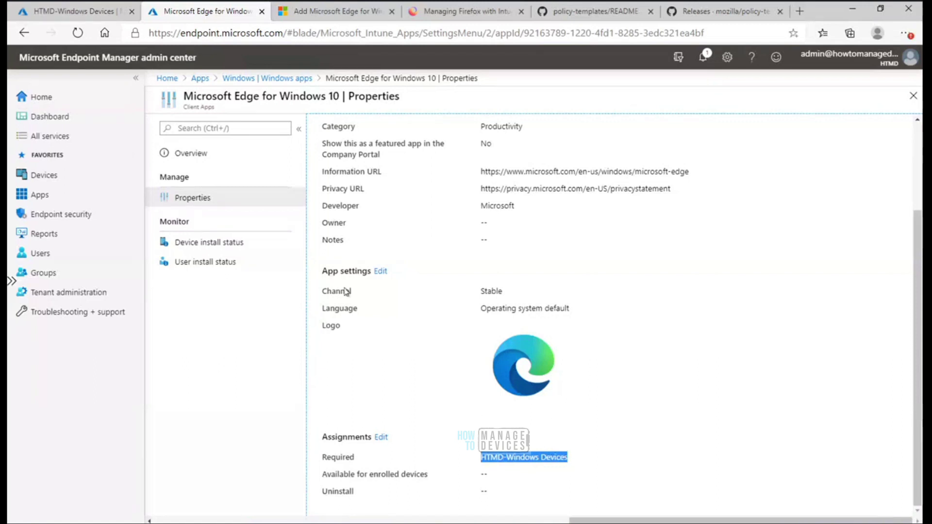
Step: Review Edge's per-device install status, then return to the New Azure AD Registered remote session
left_click(229, 242)
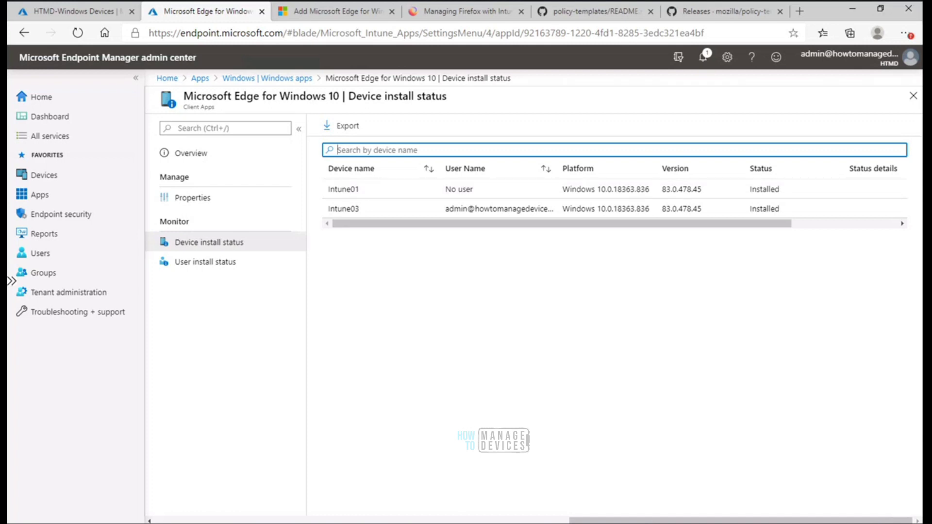
left_click(530, 523)
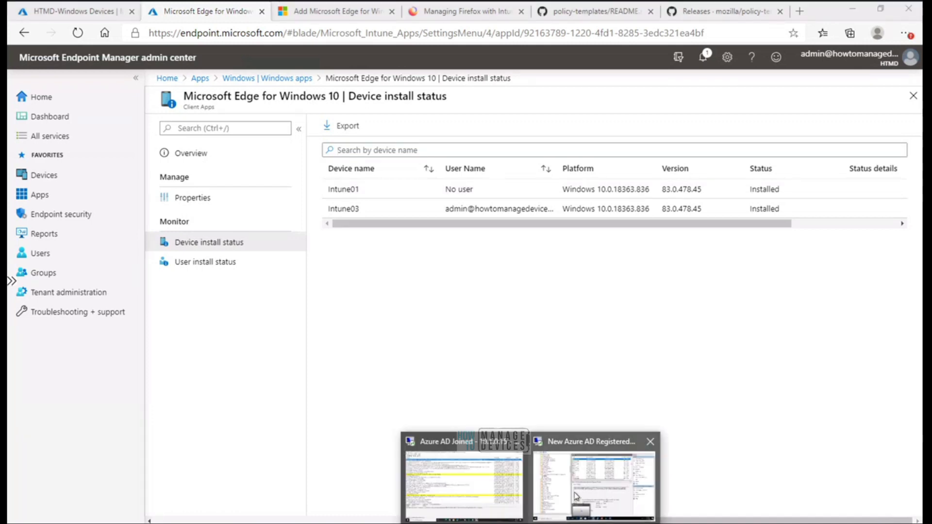
left_click(576, 497)
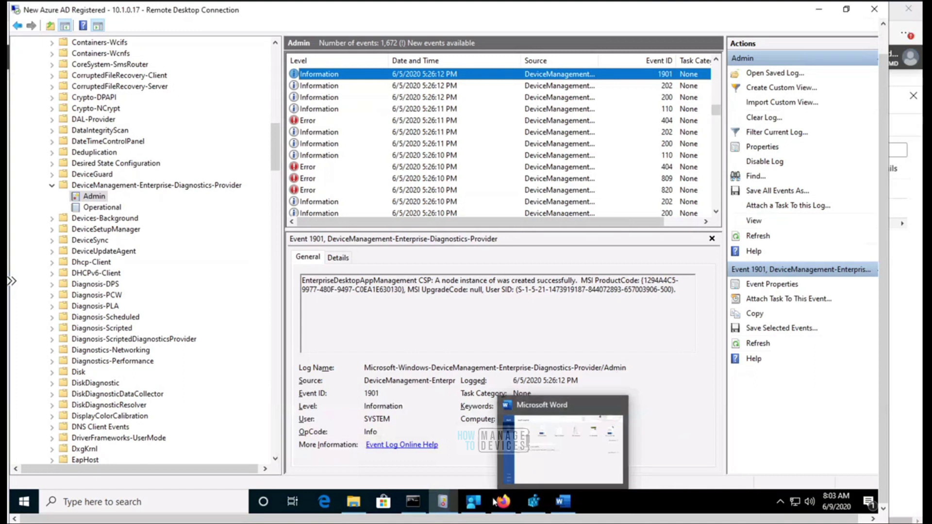
Step: Bring the remote Command Prompt into view and highlight the whoami output naming the signed-in user
left_click(413, 502)
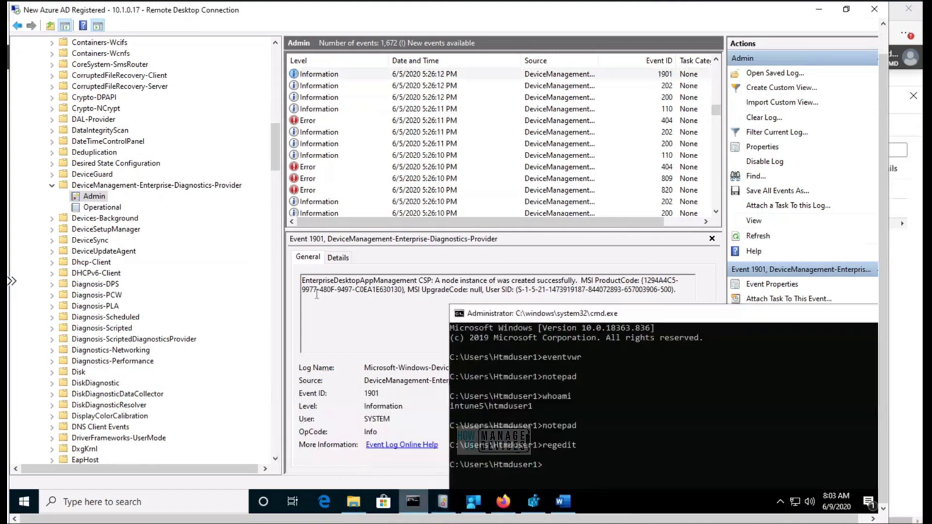
left_click_drag(566, 316, 300, 106)
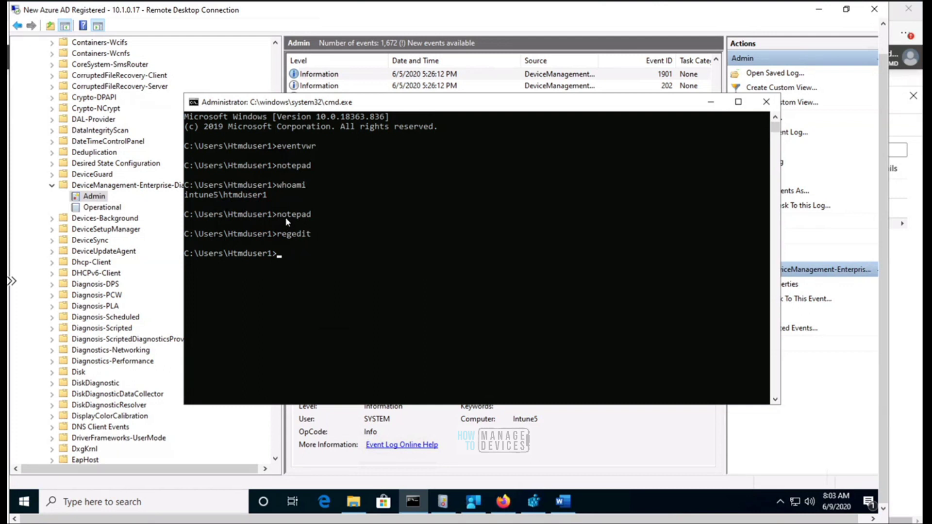
left_click_drag(185, 196, 263, 194)
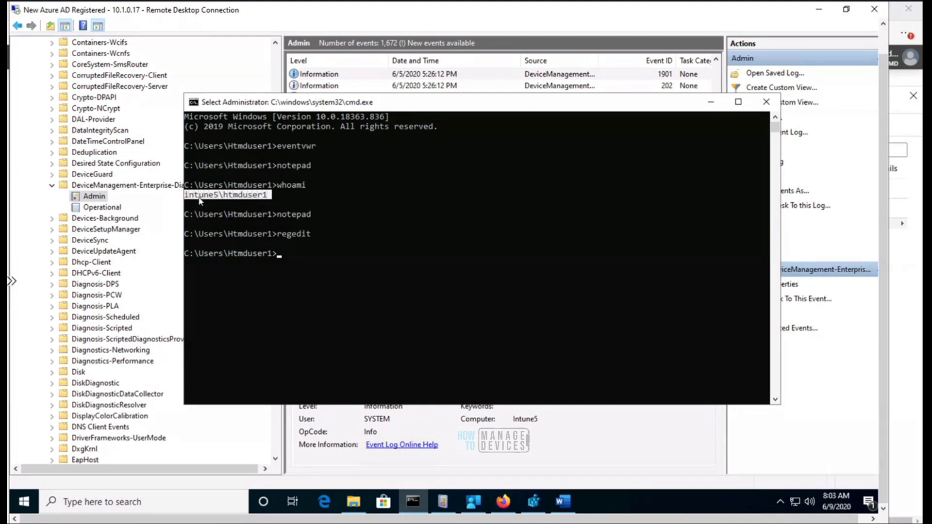
left_click_drag(266, 200, 271, 199)
left_click(23, 502)
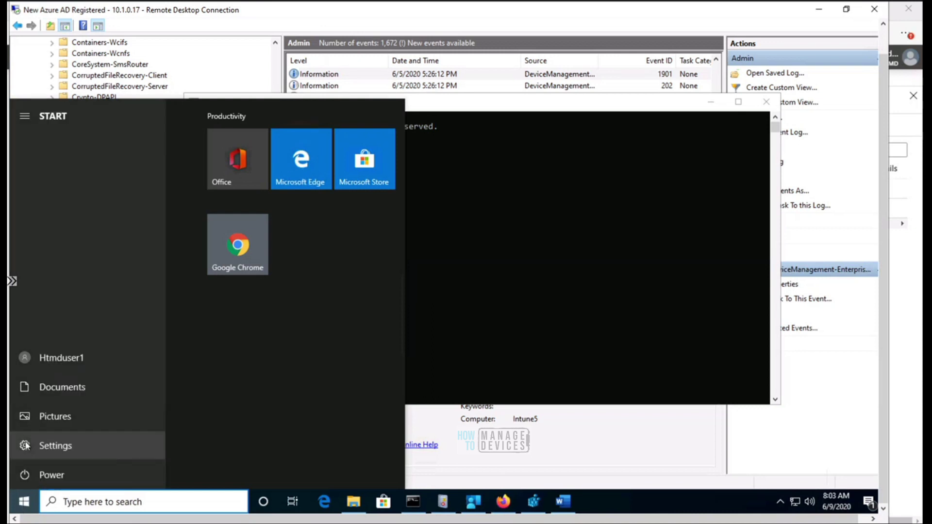
Step: Confirm under Settings > Accounts > Access work or school that the device is connected to HTMD MDM
left_click(26, 445)
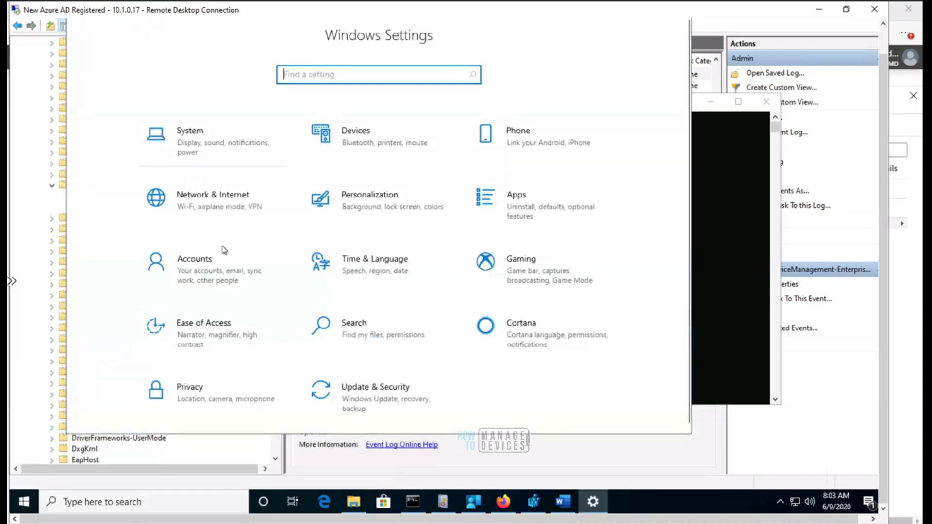
left_click(213, 272)
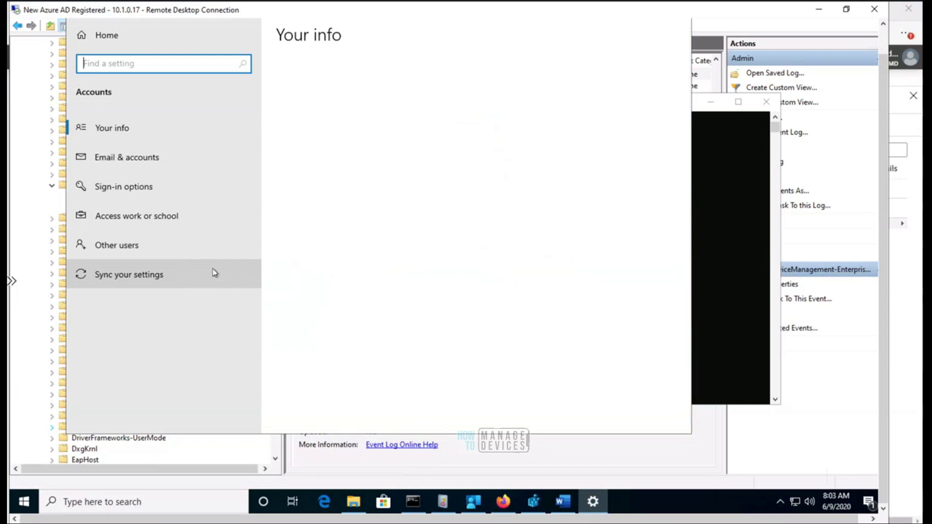
left_click(167, 217)
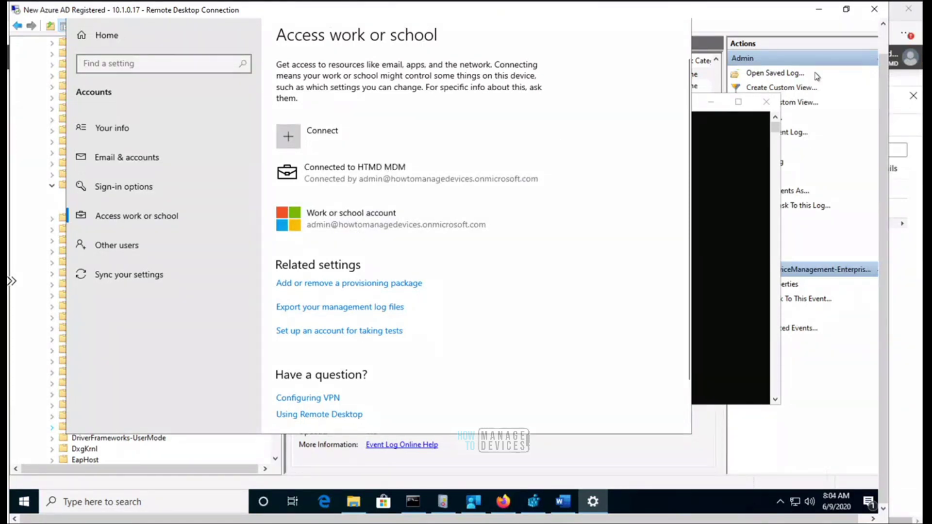
left_click_drag(885, 116, 896, 89)
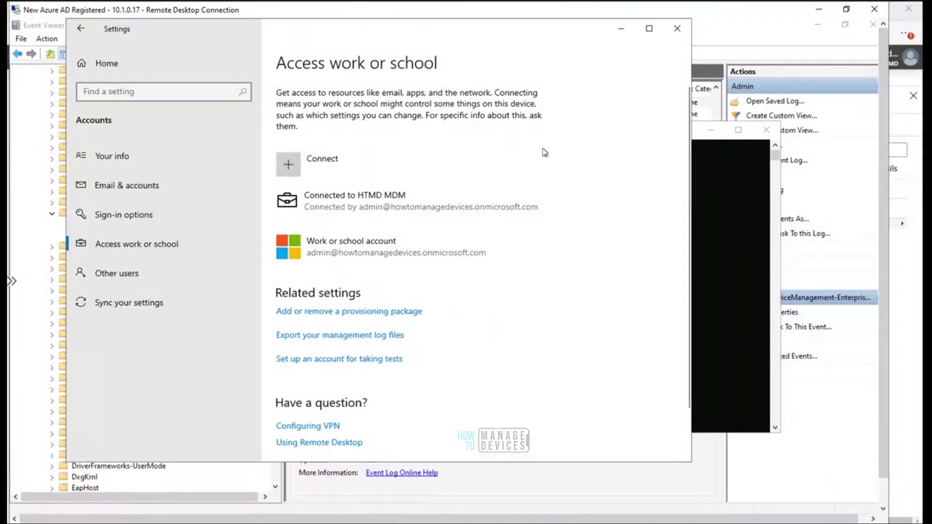
left_click(677, 33)
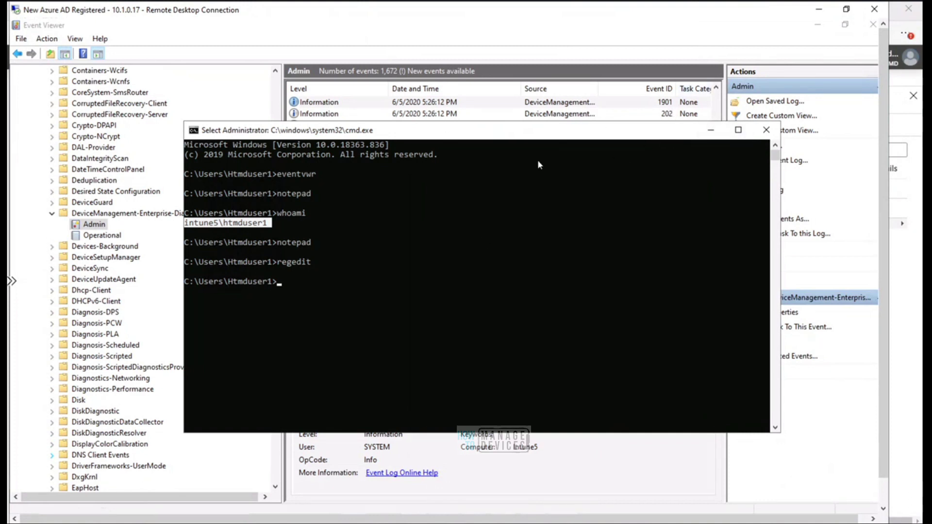
Step: Reposition the Command Prompt window, maximizing it and then restoring its smaller size
left_click_drag(493, 135, 486, 108)
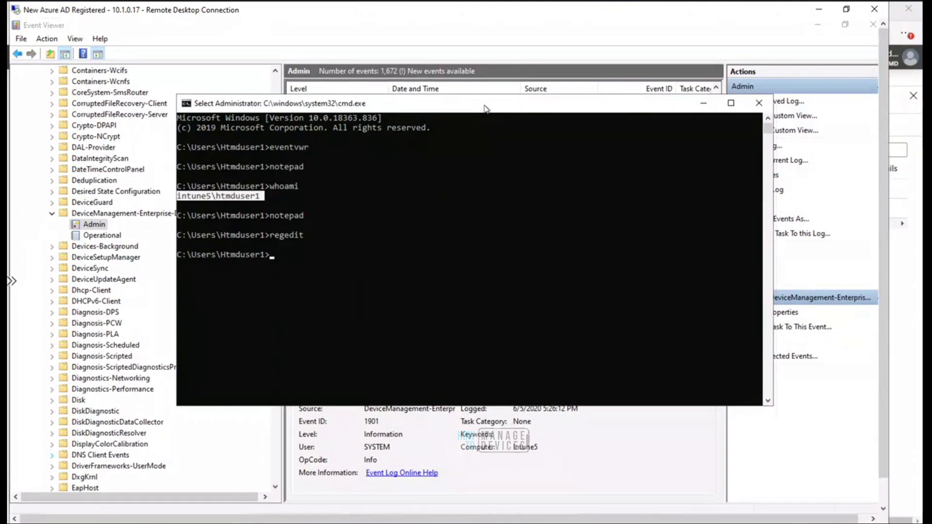
double_click(485, 108)
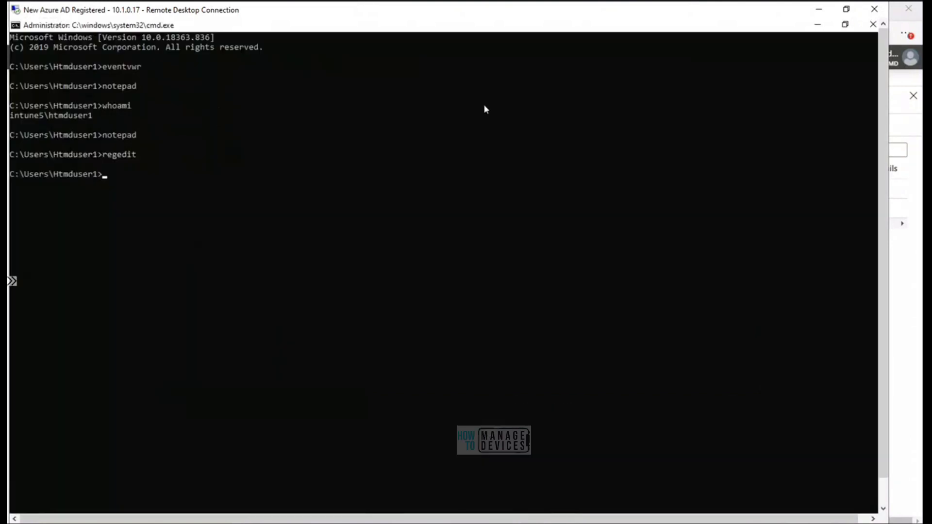
left_click(844, 25)
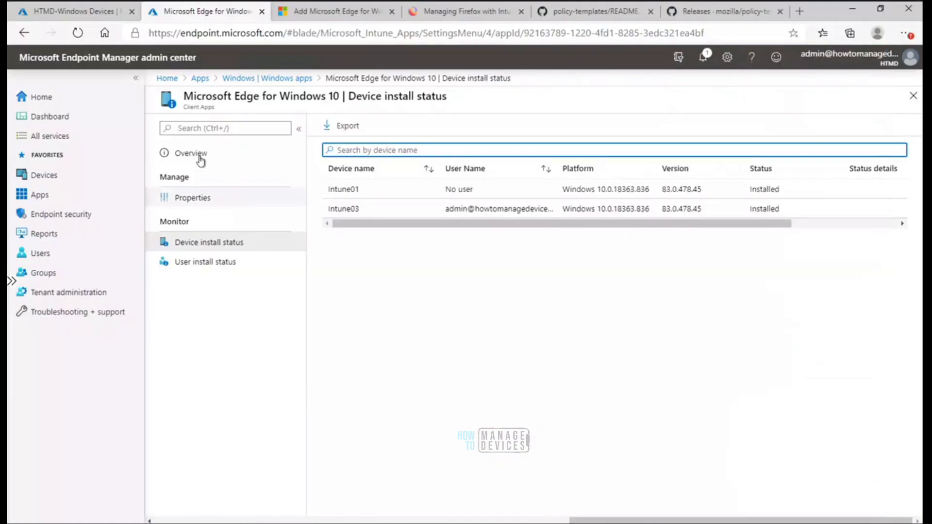
Step: Go to Apps > Windows and choose + Add to reach the Select app type pane
left_click(44, 196)
left_click(190, 238)
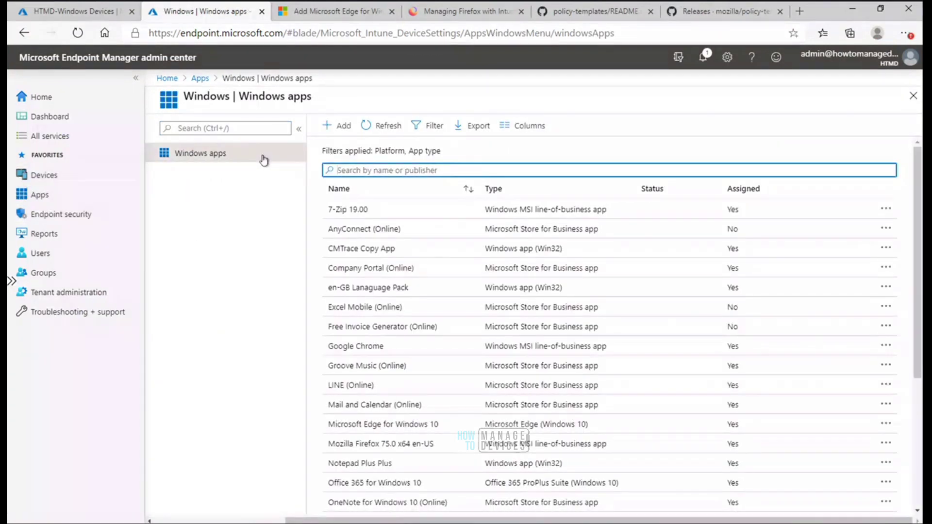
left_click(342, 126)
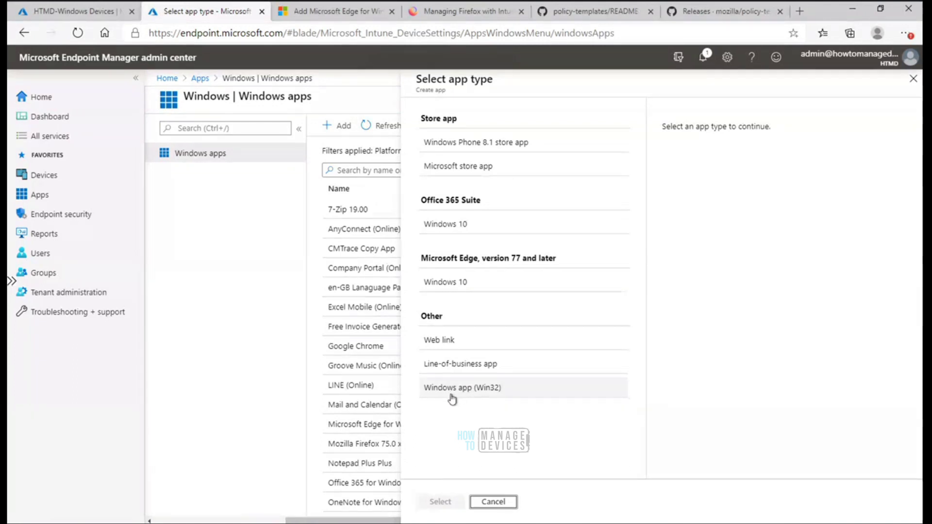
Step: Pick Windows app (Win32) under Other and highlight its heading in the description pane
left_click(489, 392)
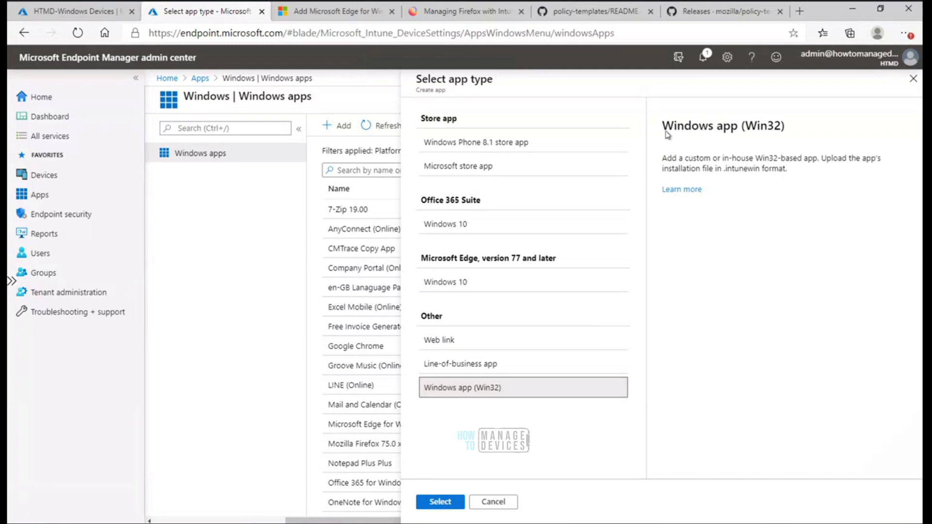
left_click_drag(670, 125, 796, 133)
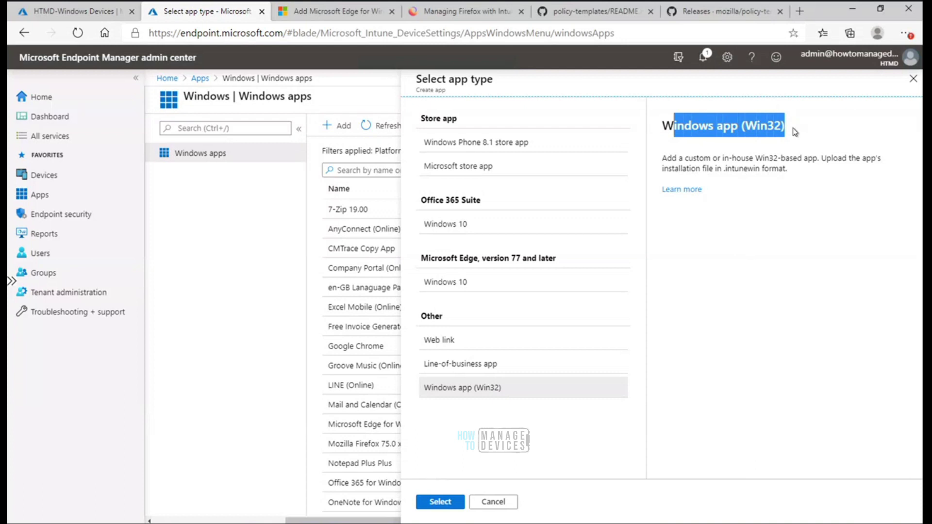
left_click(793, 131)
left_click_drag(785, 127, 663, 127)
left_click(913, 80)
left_click(466, 169)
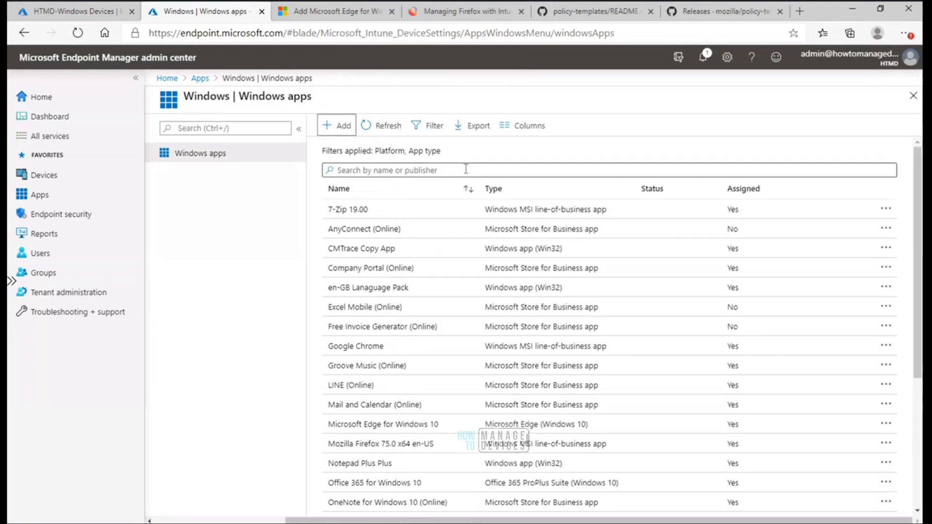
type("edge")
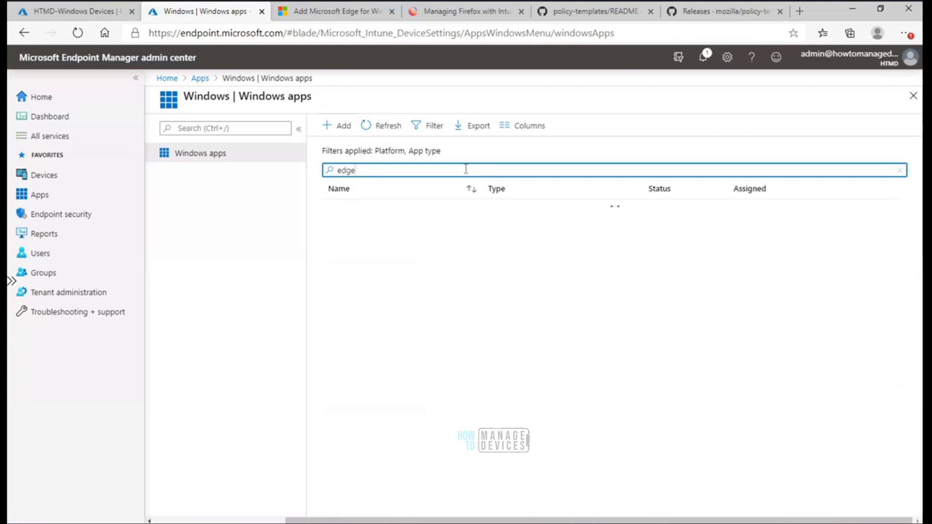
left_click(396, 217)
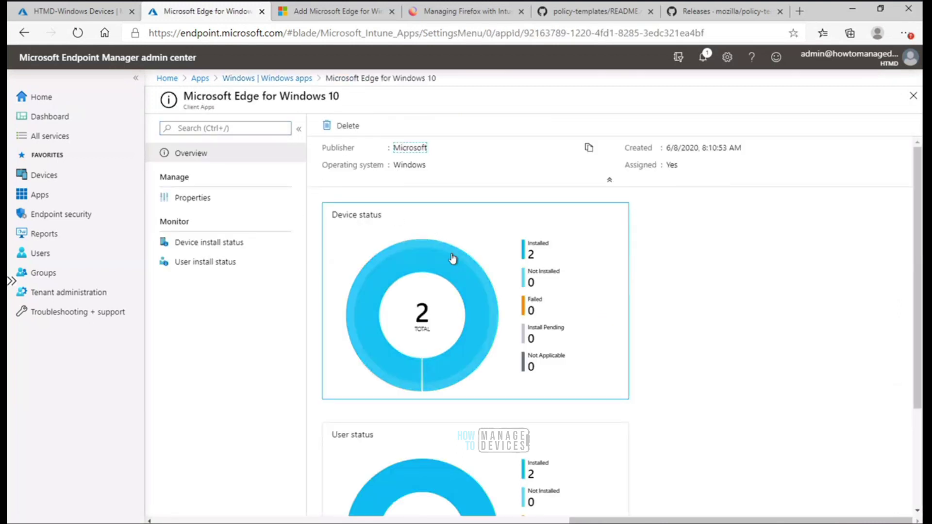
left_click(225, 243)
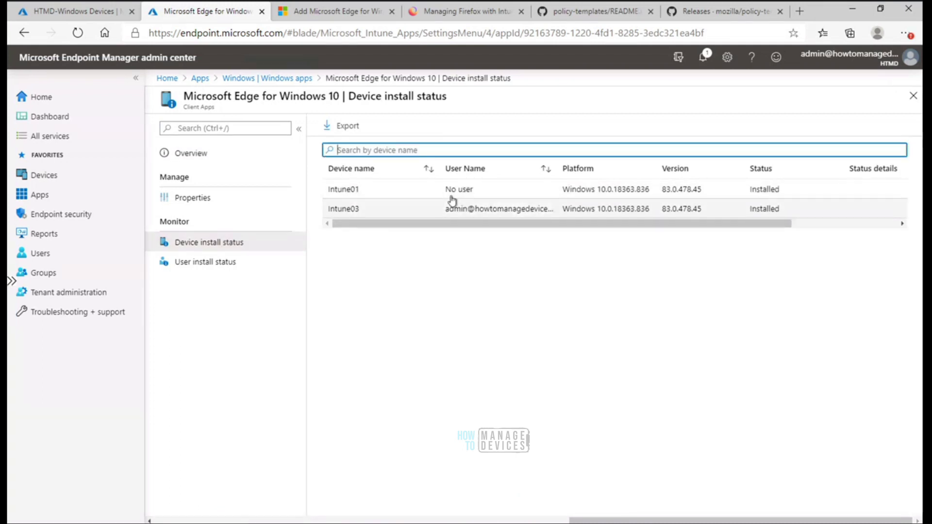
left_click(89, 9)
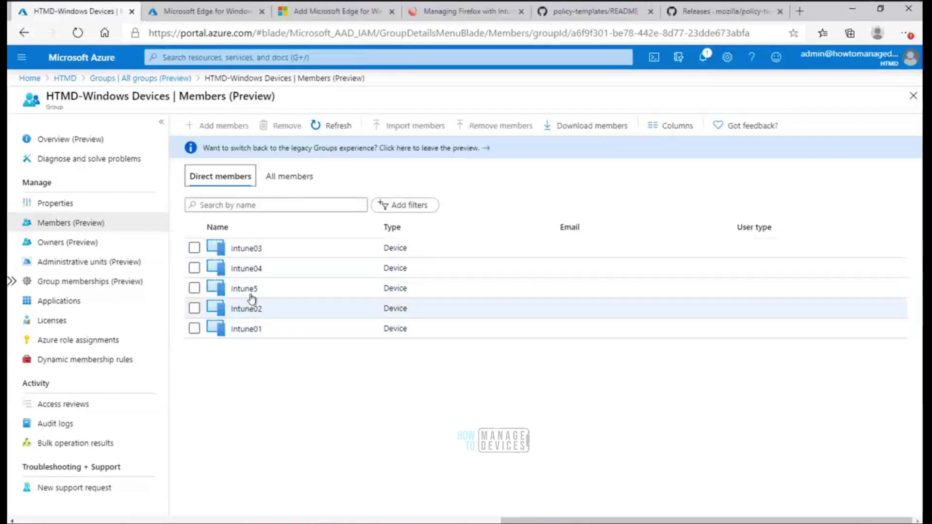
Step: Point out the group's five member devices, including Intune5 and Intune02, then return to Edge's install status
left_click(223, 292)
left_click_drag(223, 292, 249, 385)
left_click(248, 385)
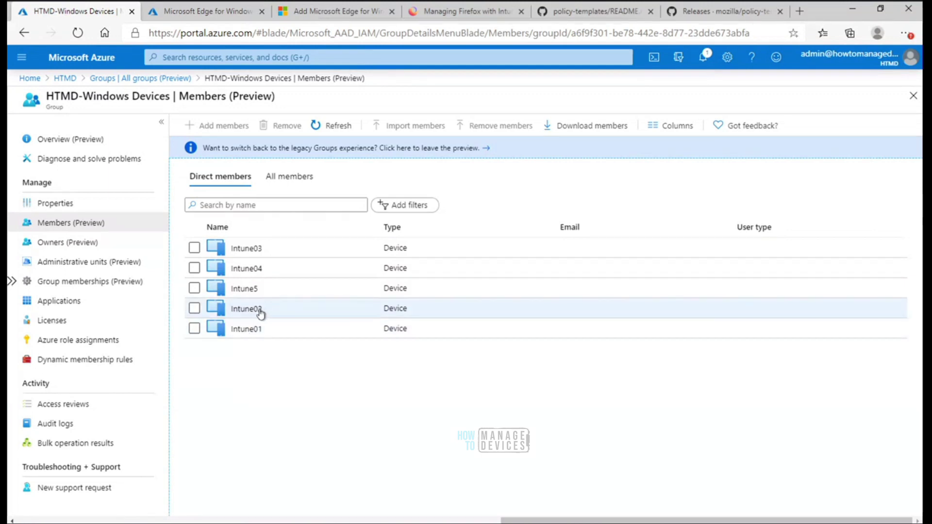
left_click(234, 309)
double_click(234, 311)
left_click_drag(226, 310, 227, 406)
left_click(227, 406)
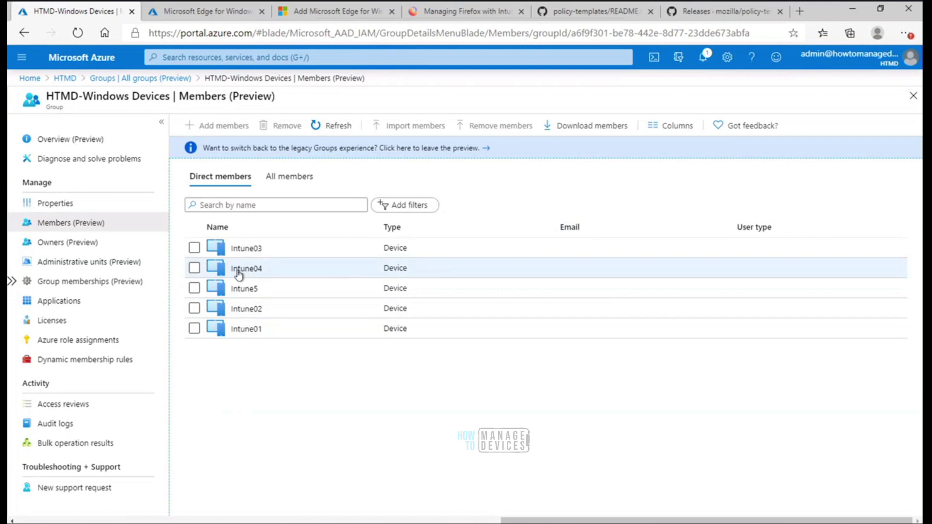
left_click(219, 15)
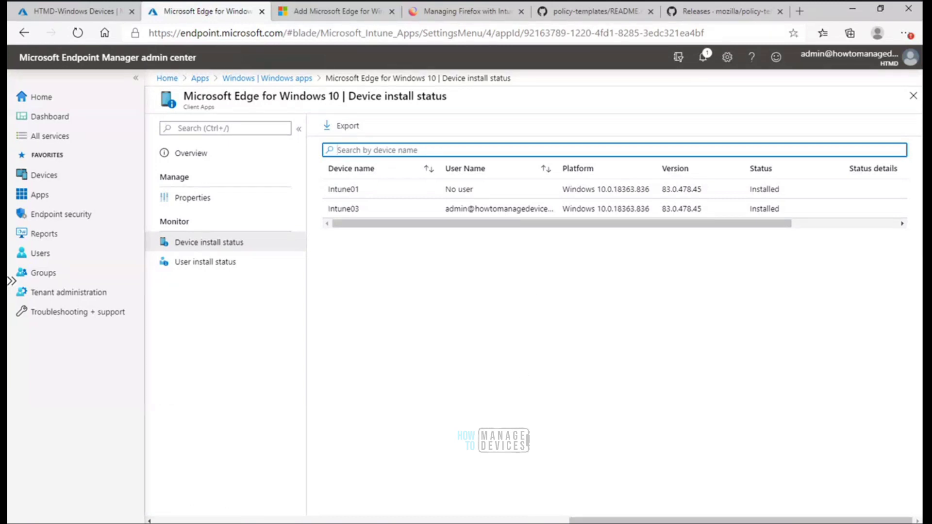
Step: Switch to the Azure AD Joined remote session from the Remote Desktop taskbar previews
left_click(529, 522)
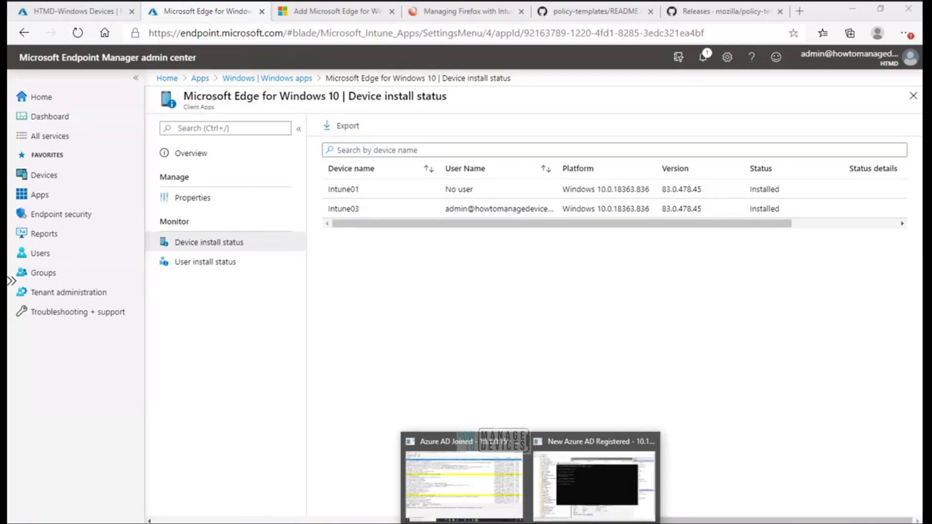
left_click(474, 477)
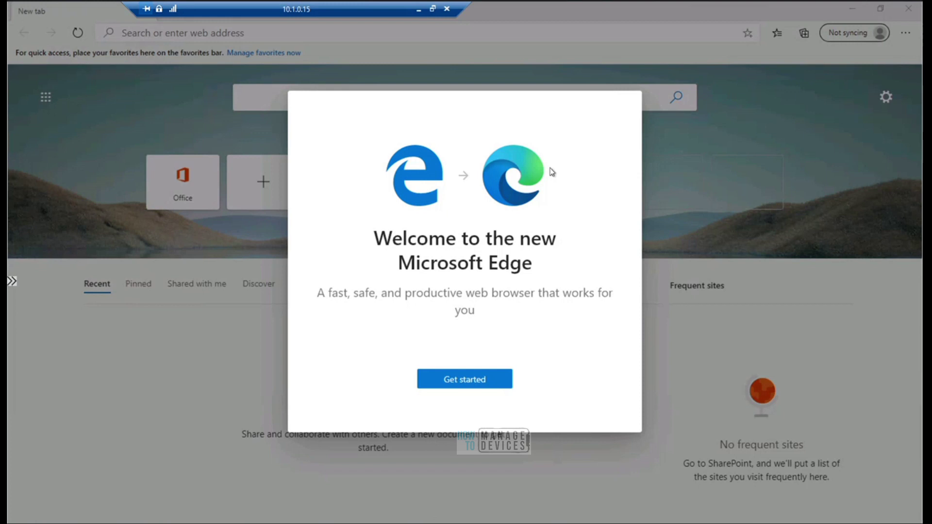
Step: Dismiss Edge's first-run and new-tab setup prompts, open Edge Settings, then return to Command Prompt
left_click(486, 379)
left_click(629, 104)
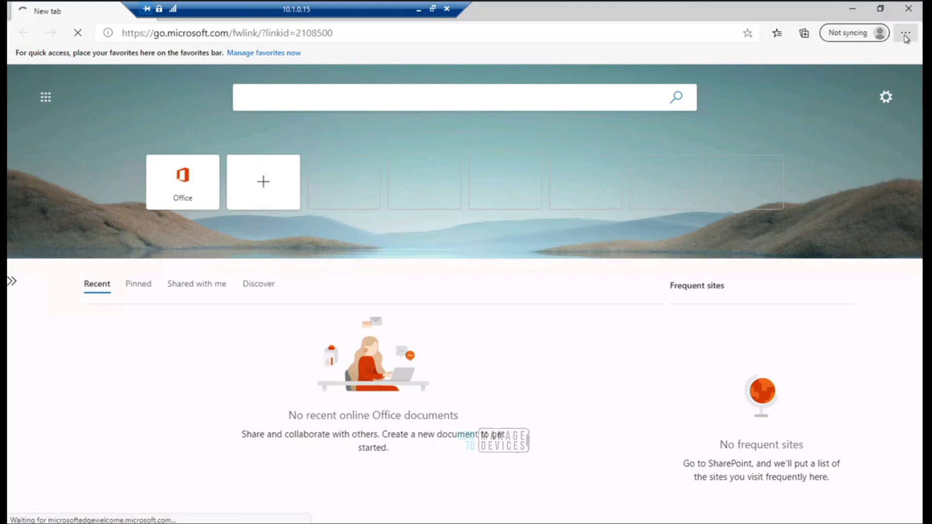
left_click(906, 34)
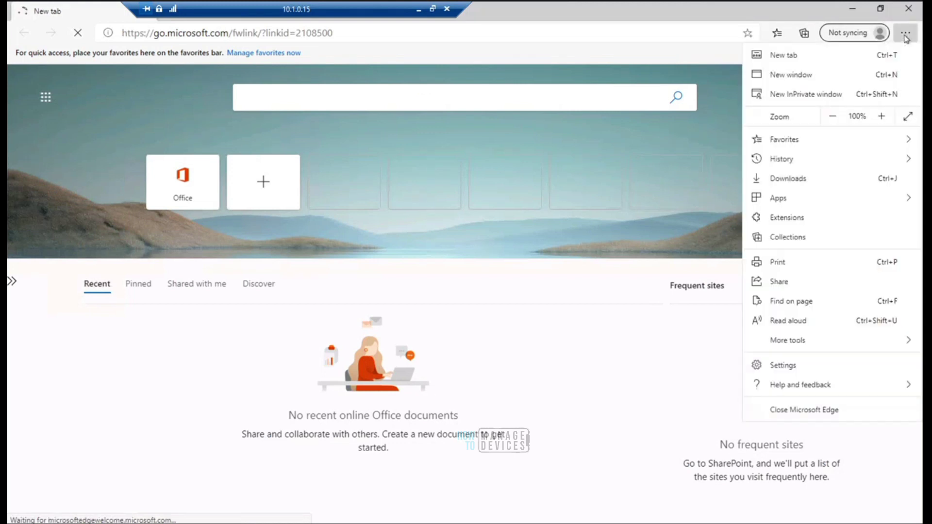
left_click(833, 369)
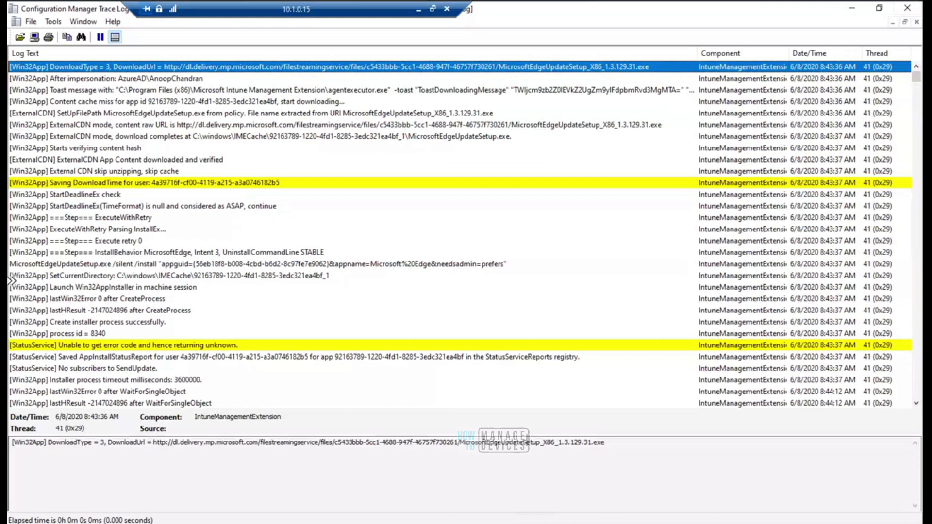
key("alt+Tab")
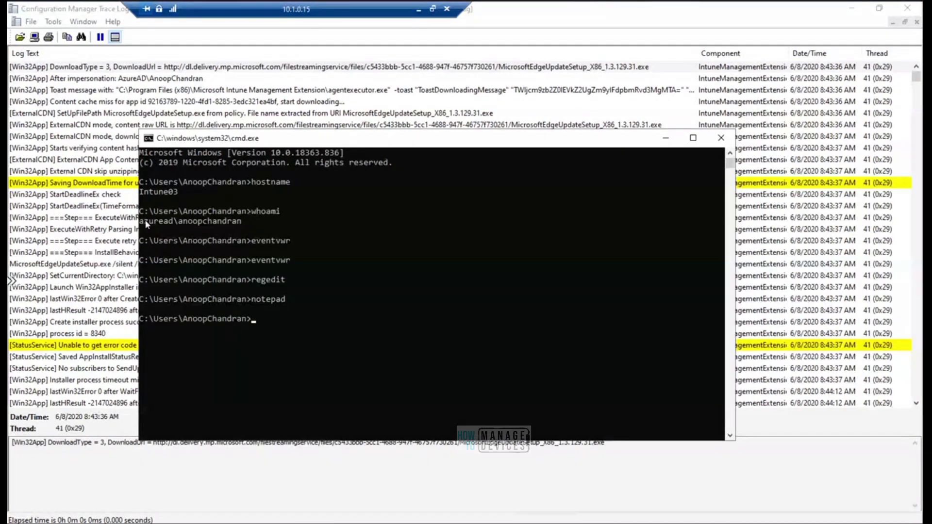
left_click_drag(141, 221, 243, 222)
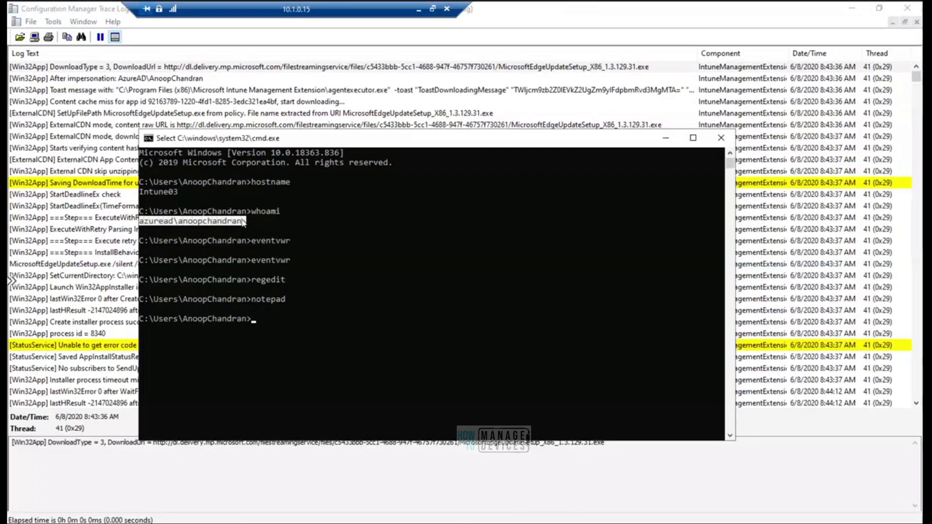
left_click(666, 139)
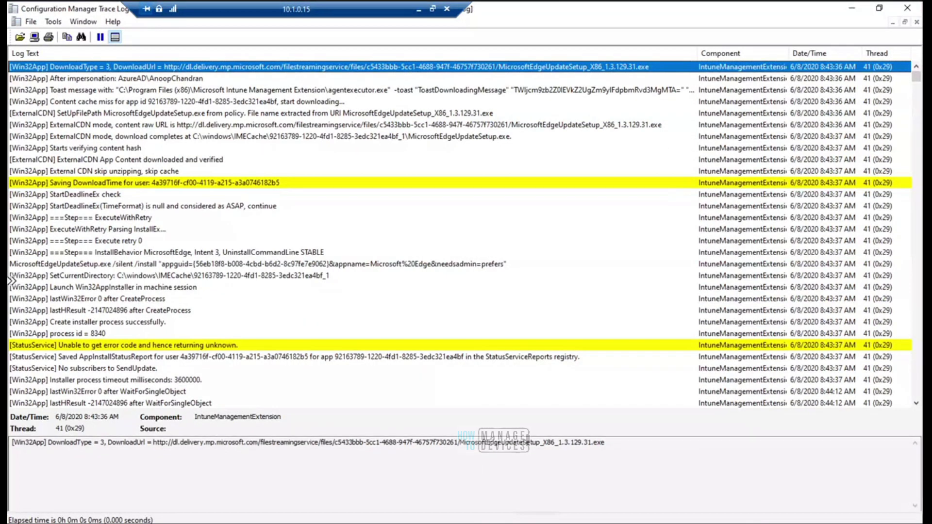
key("alt+Tab")
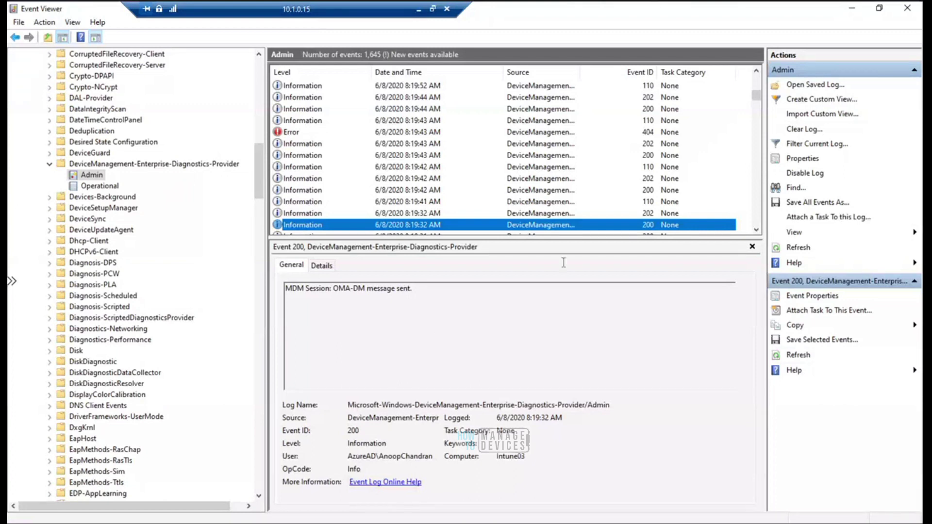
left_click(849, 11)
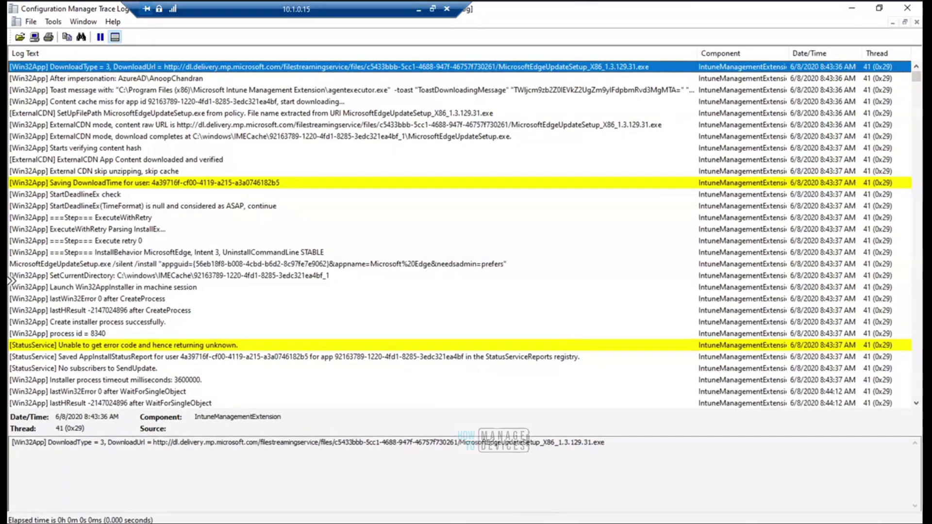
Step: Launch services.msc, jump to services starting with 'in', and widen the window to show all columns
key("alt+Tab")
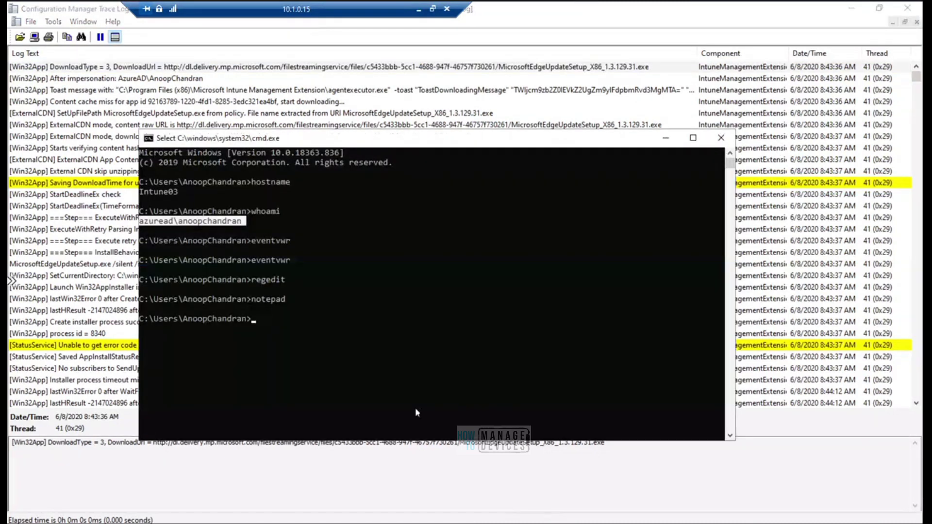
type("se")
type("rvices.msc")
key("Return")
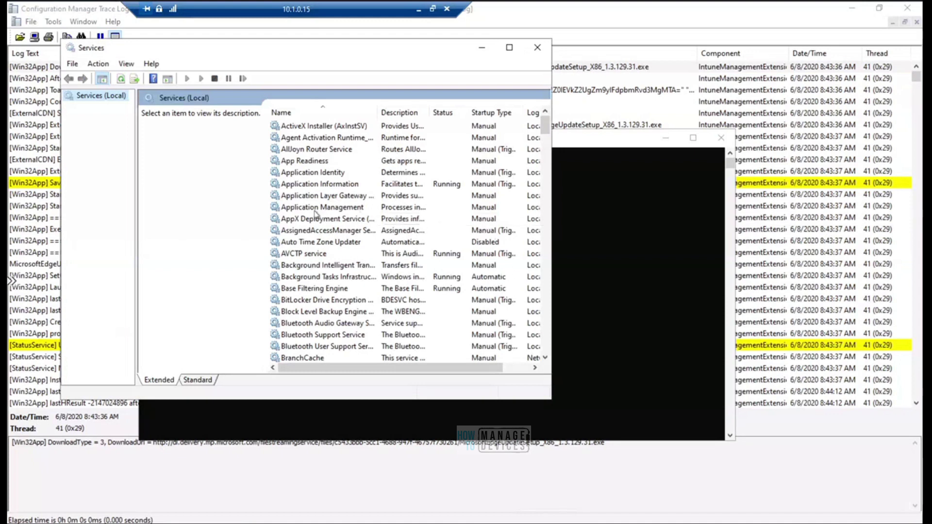
left_click(316, 210)
type("in")
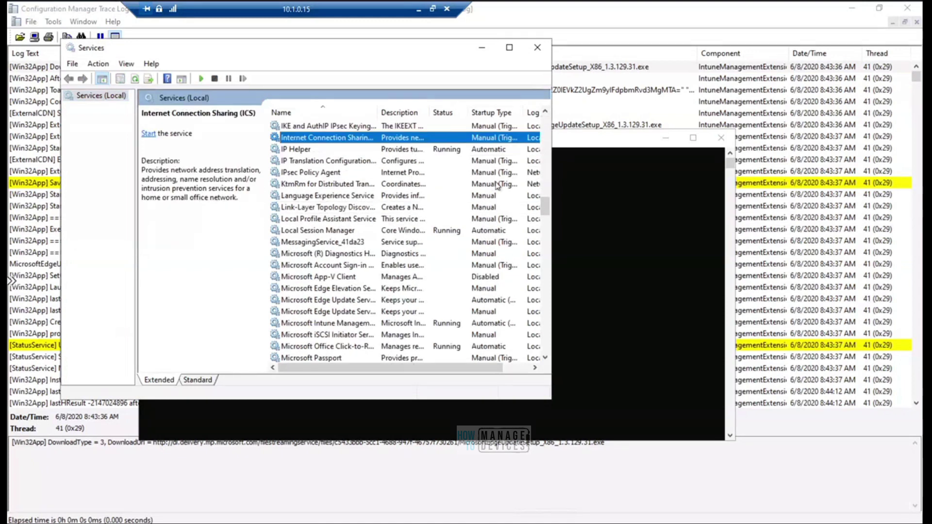
left_click_drag(552, 184, 701, 174)
Step: Check Microsoft Intune Management Extension properties for Running, Automatic (Delayed Start), then cancel
left_click(348, 325)
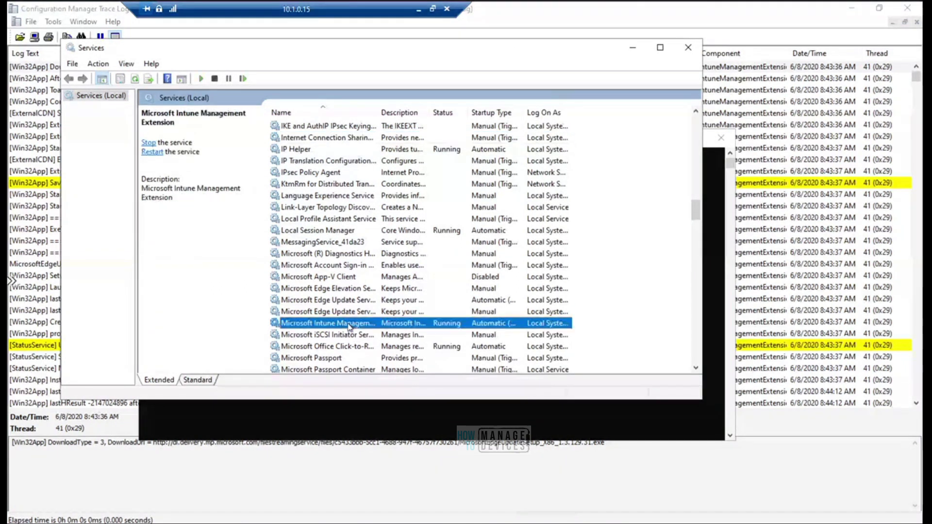
double_click(348, 324)
left_click_drag(449, 158, 322, 156)
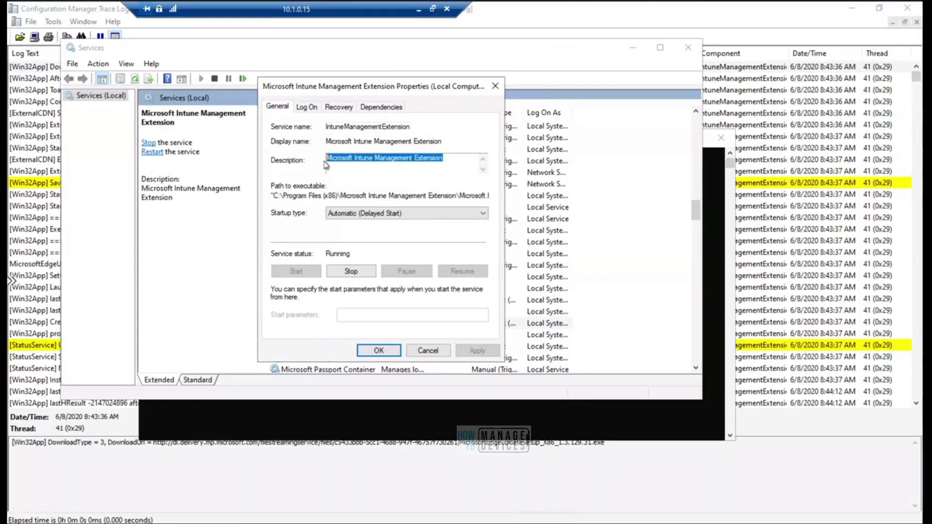
left_click(428, 351)
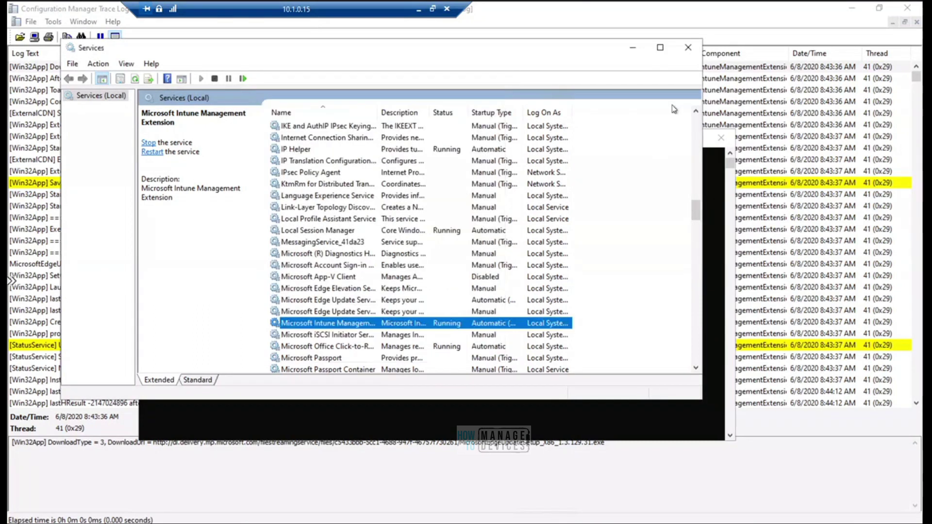
Step: Minimize Services and Command Prompt and bring the Intune Logs folder window forward
left_click(633, 48)
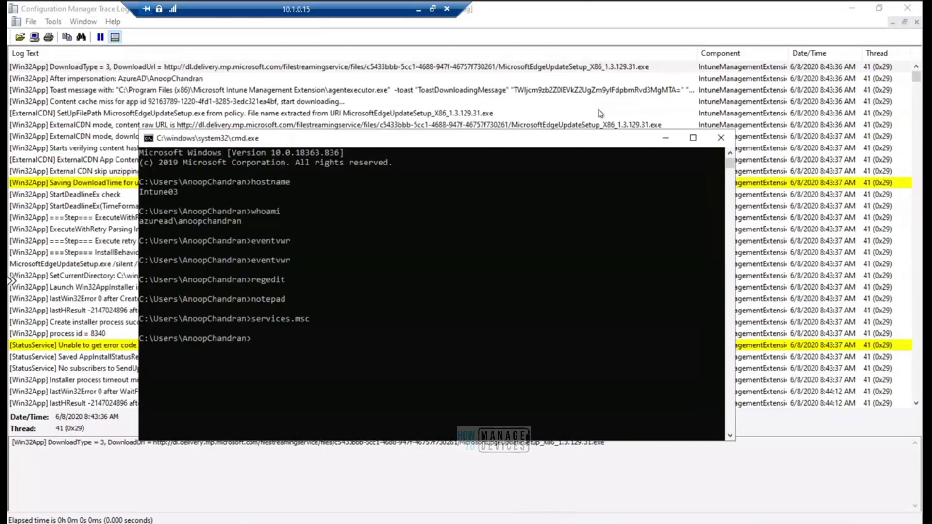
left_click(666, 137)
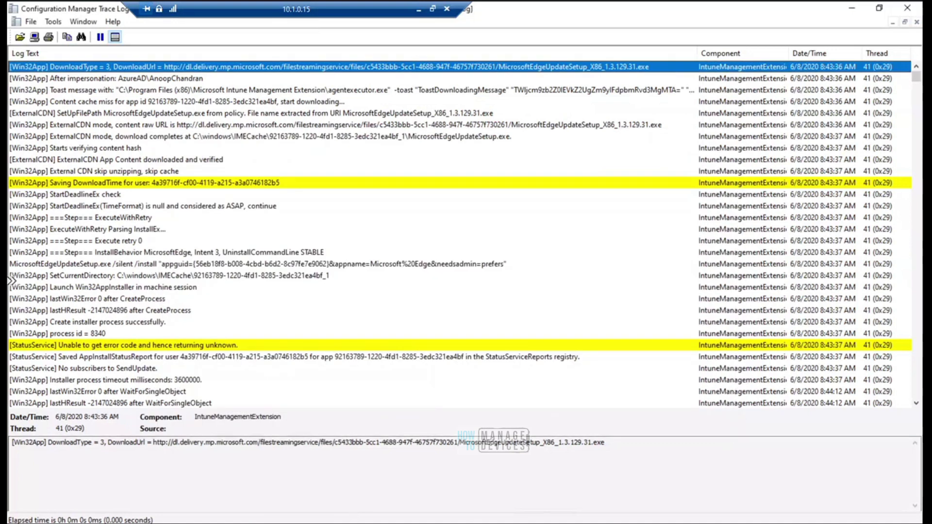
left_click(352, 523)
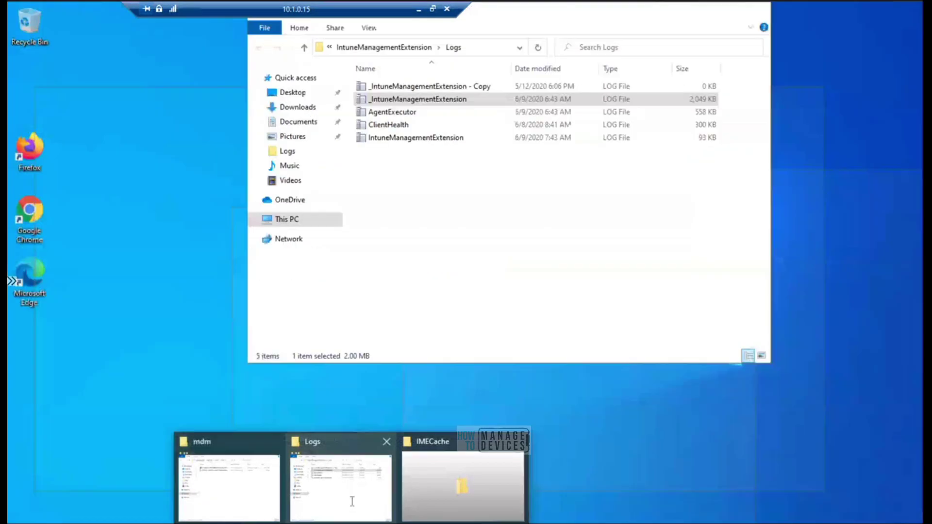
left_click(355, 508)
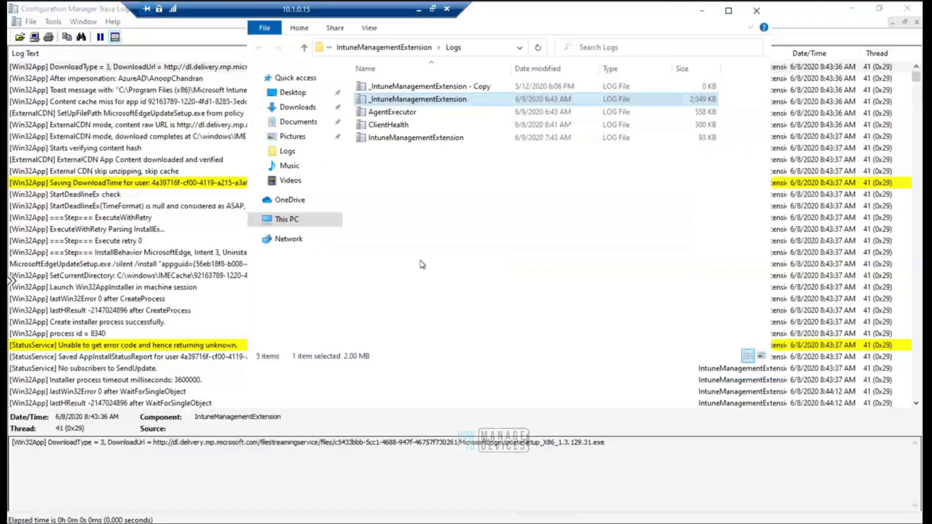
left_click_drag(548, 14, 551, 75)
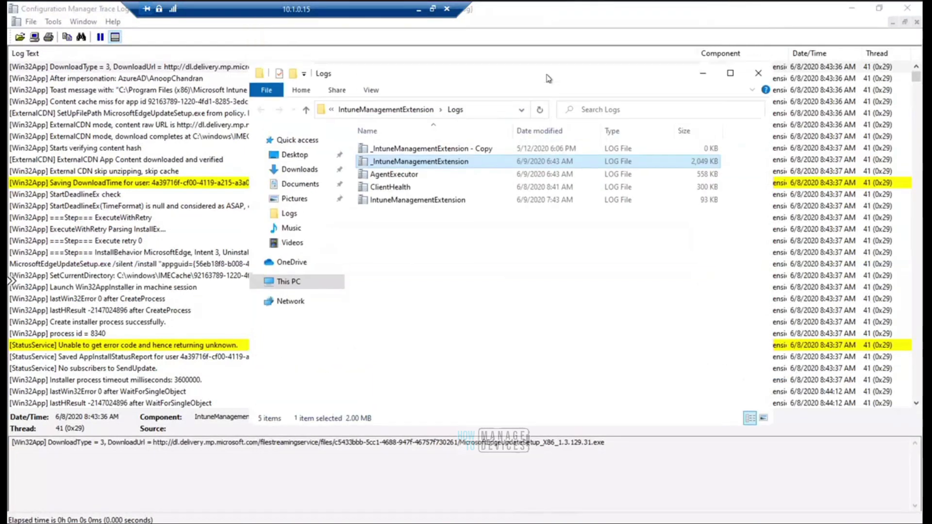
Step: Reveal the full ProgramData IntuneManagementExtension Logs path showing its five log files
left_click(485, 109)
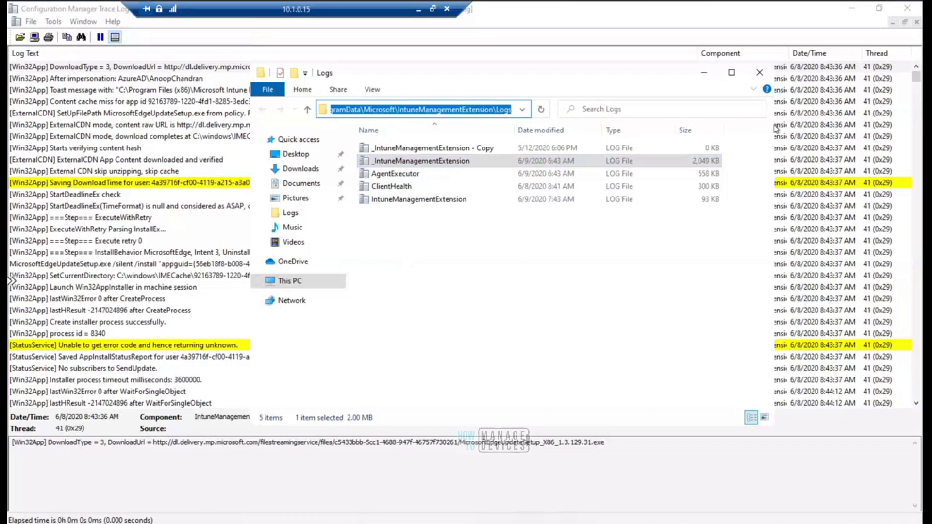
left_click_drag(853, 122, 895, 121)
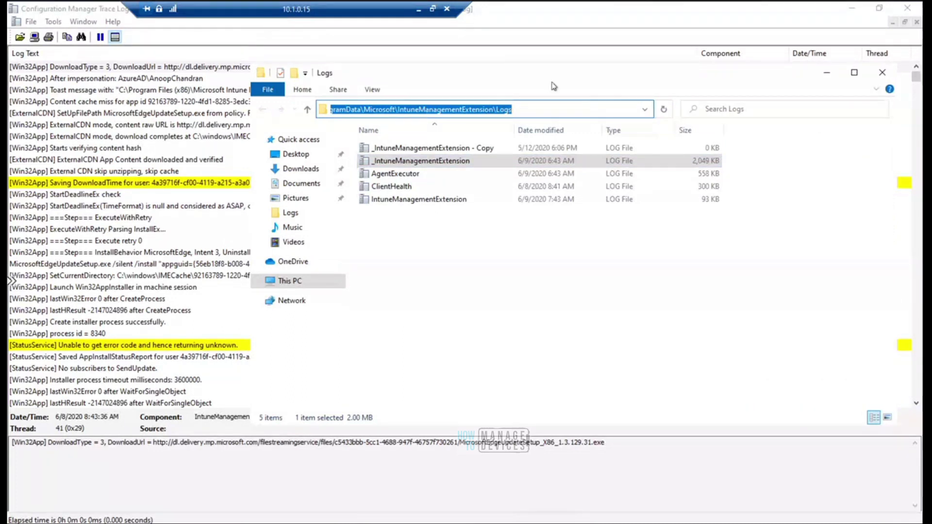
key("Escape")
left_click(560, 280)
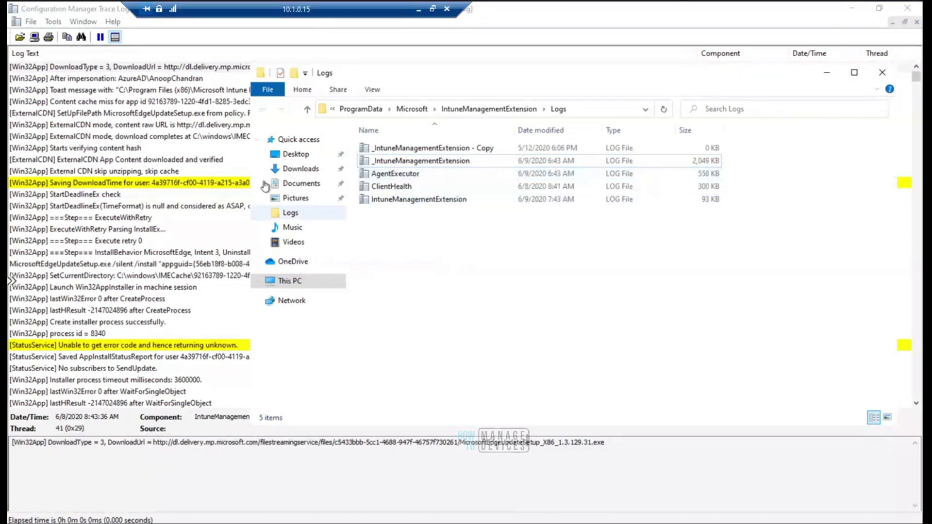
left_click(227, 68)
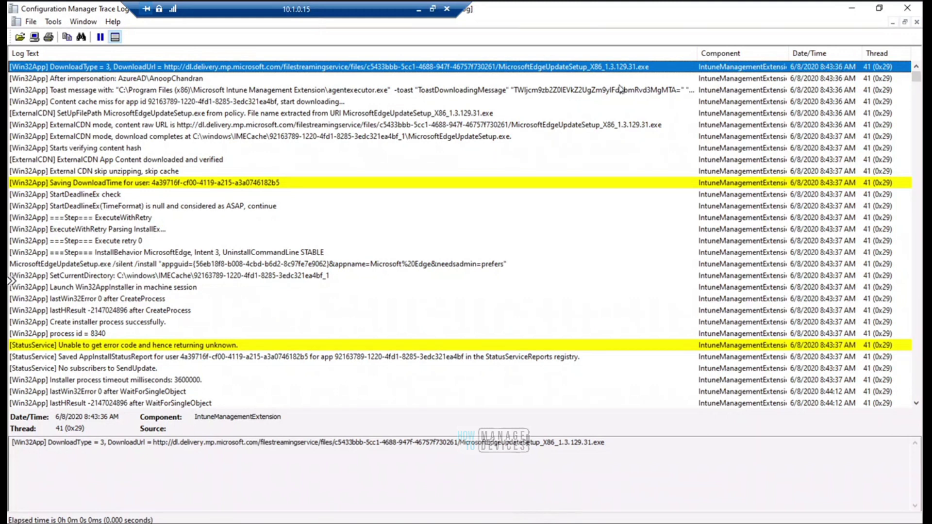
Step: Highlight MicrosoftEdgeUpdateSetup_X86_1.3.129.31.exe in the DownloadType = 3 entry's download URL
double_click(553, 442)
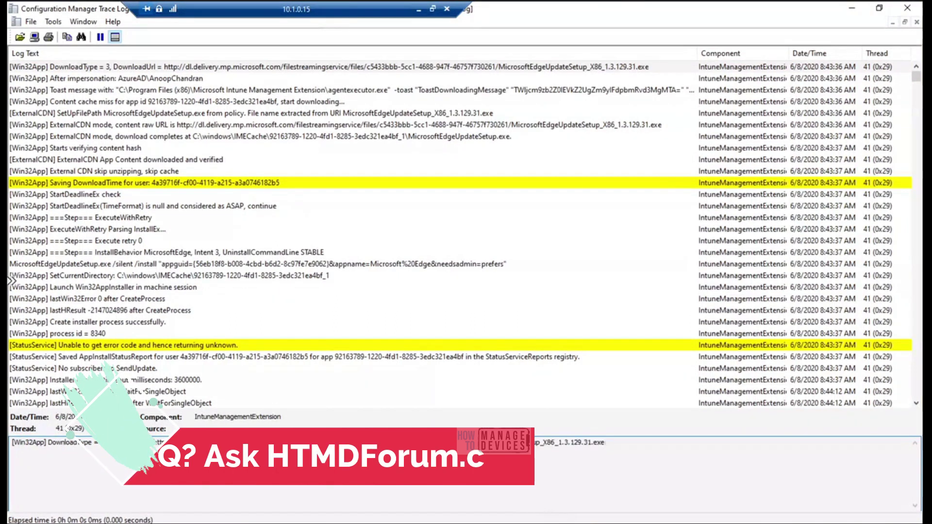
left_click_drag(541, 445, 617, 446)
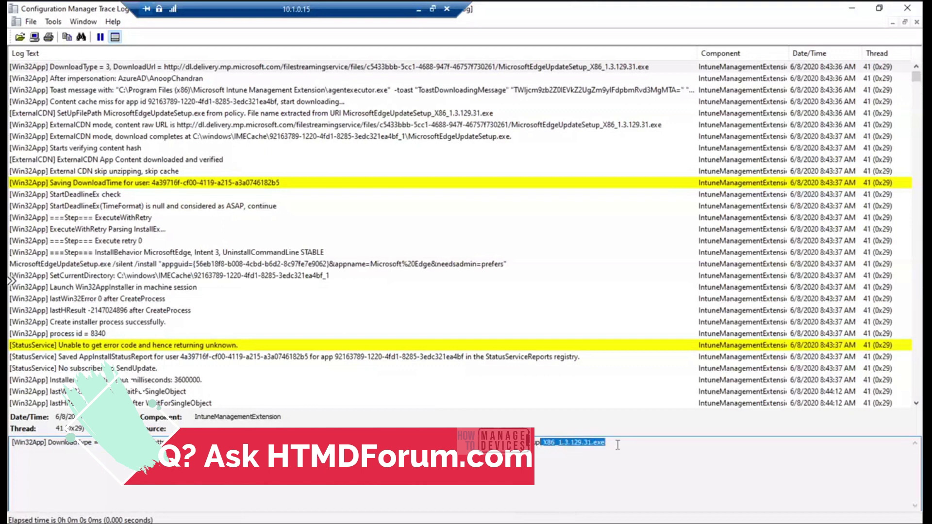
left_click(617, 445)
left_click_drag(617, 445, 534, 444)
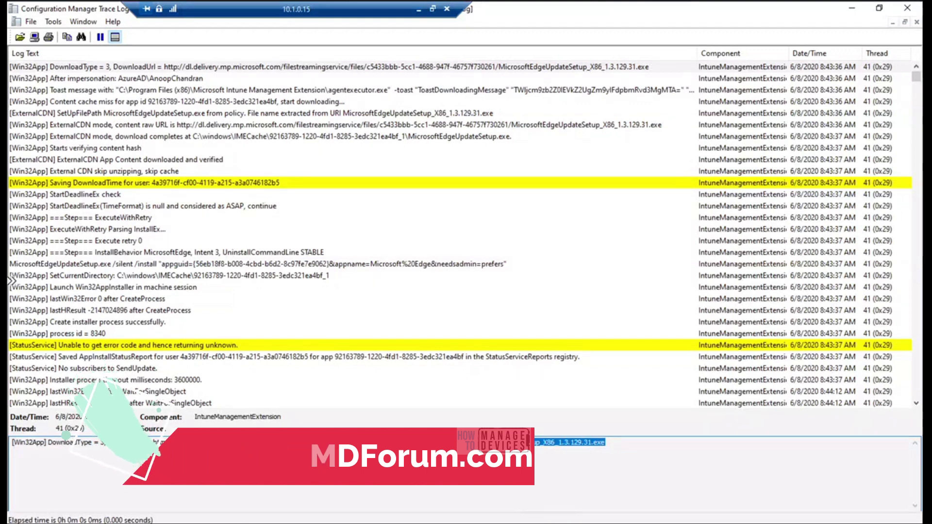
left_click(615, 442)
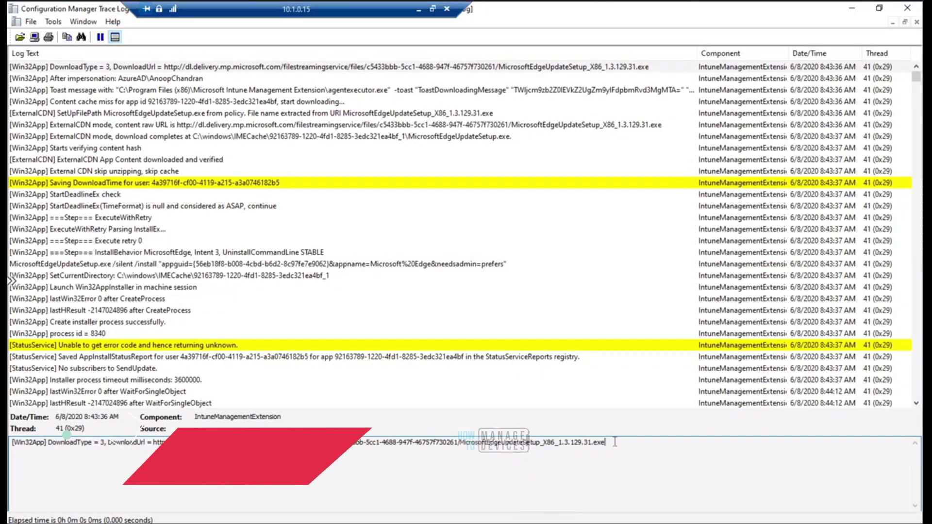
Step: Review the impersonation and Toast message entries, highlighting the toast command
left_click(469, 82)
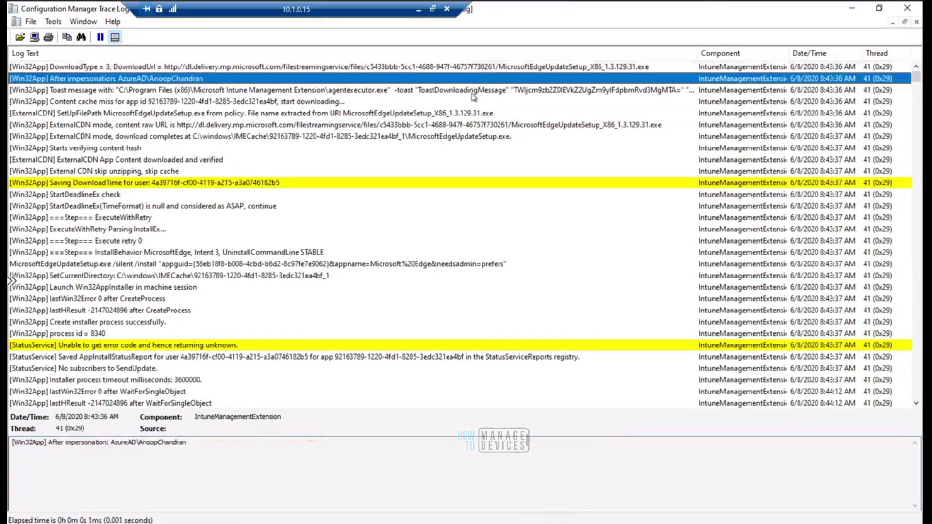
left_click(473, 93)
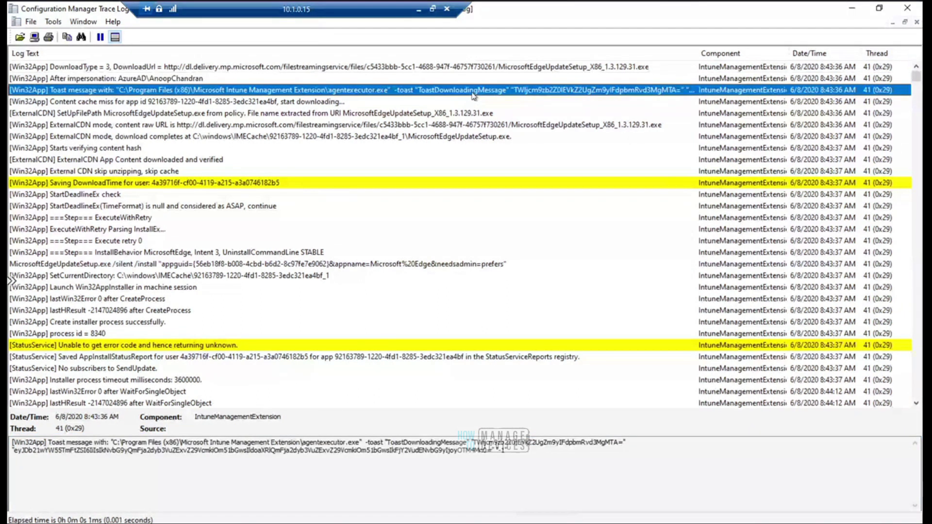
left_click(449, 102)
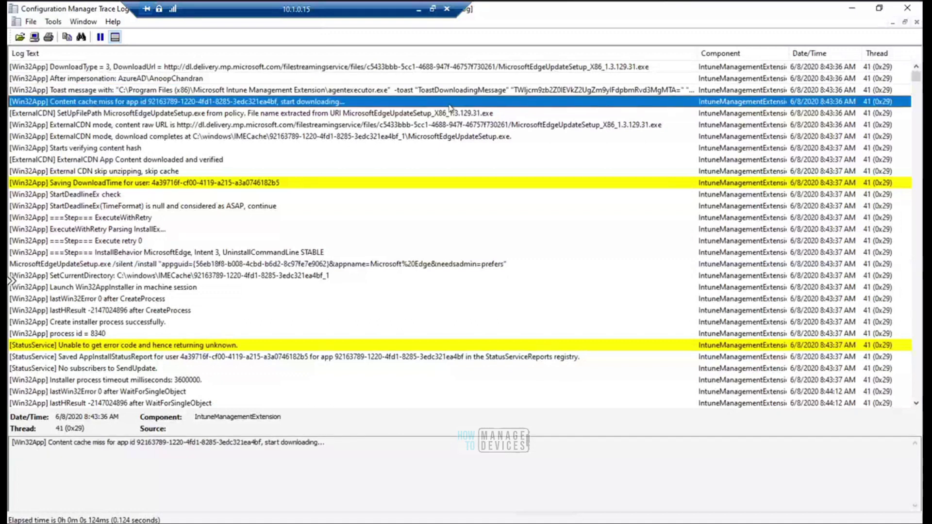
key("Up")
left_click_drag(524, 453, 288, 439)
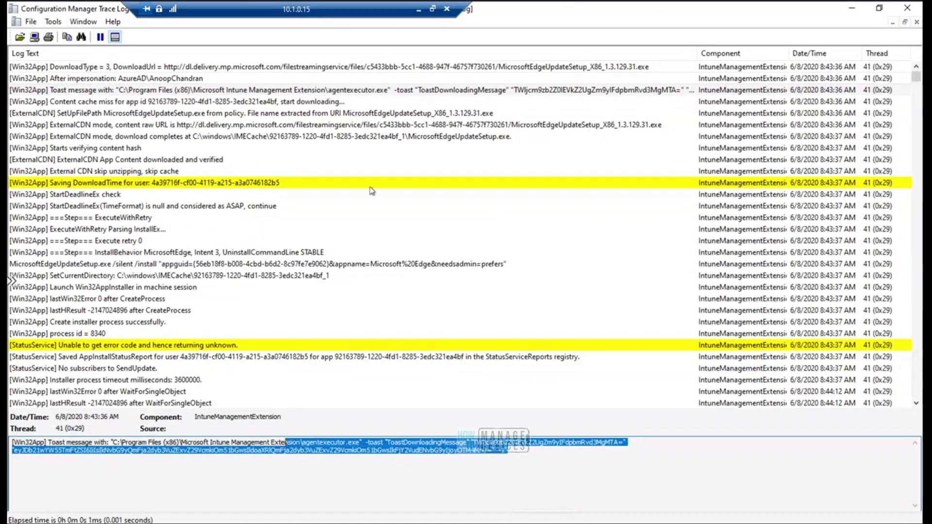
Step: Show the ExternalCDN download-completes entry and highlight its C:\windows\IMECache location
left_click(324, 102)
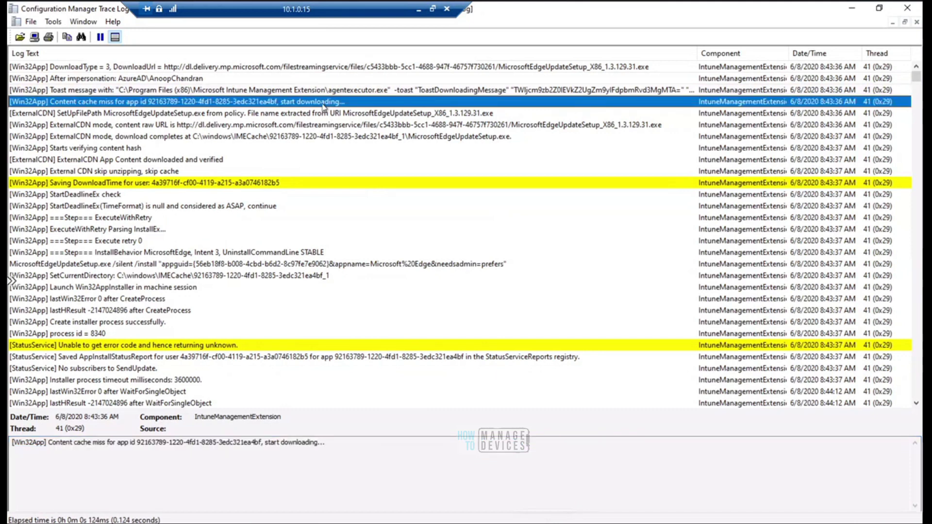
left_click(291, 137)
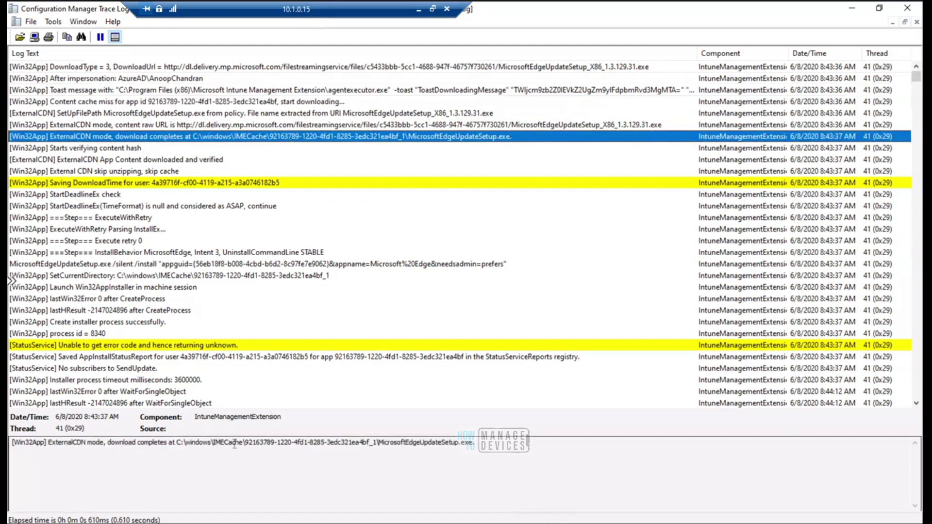
left_click_drag(246, 443, 106, 444)
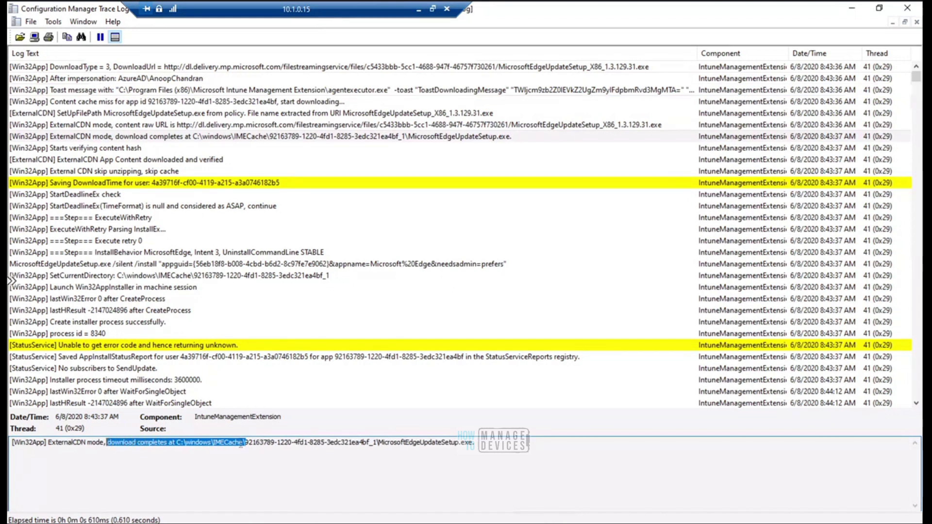
left_click(351, 523)
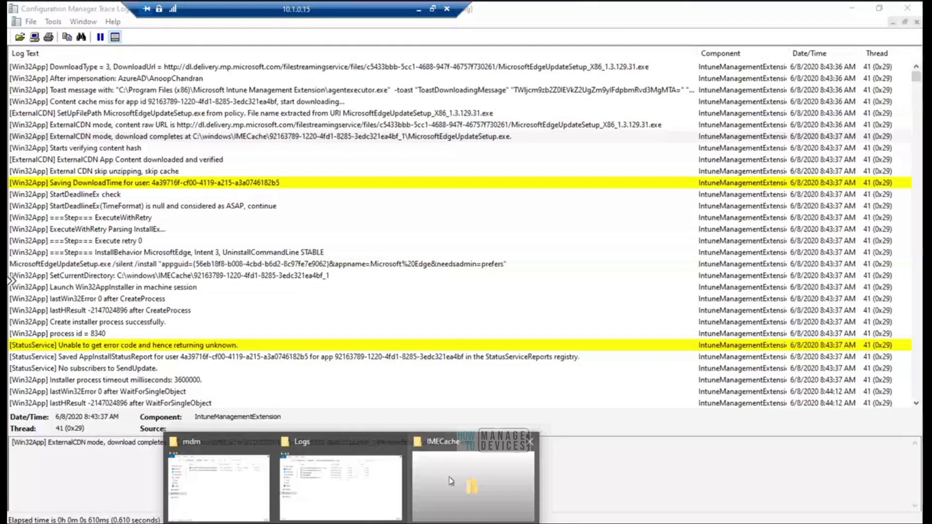
Step: Switch to the IMECache folder and restore the trace log to a smaller window
mouse_move(473, 486)
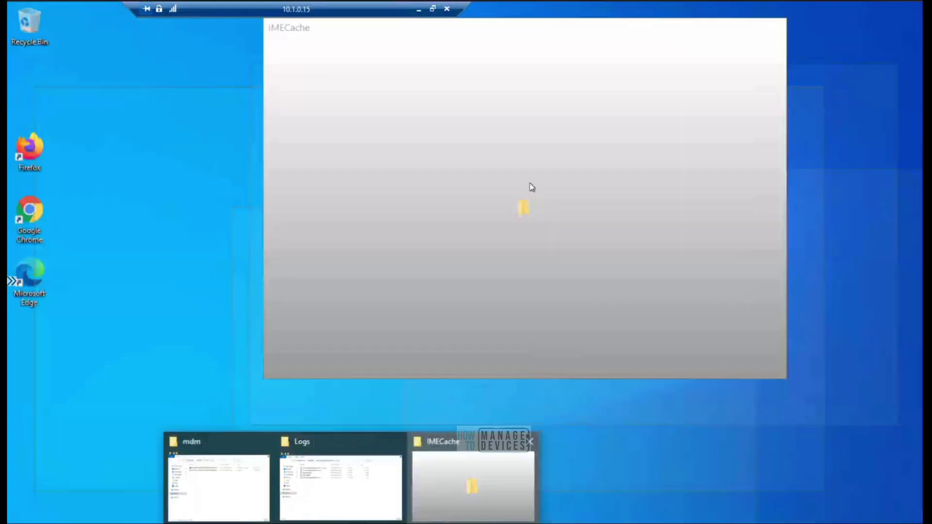
left_click(564, 77)
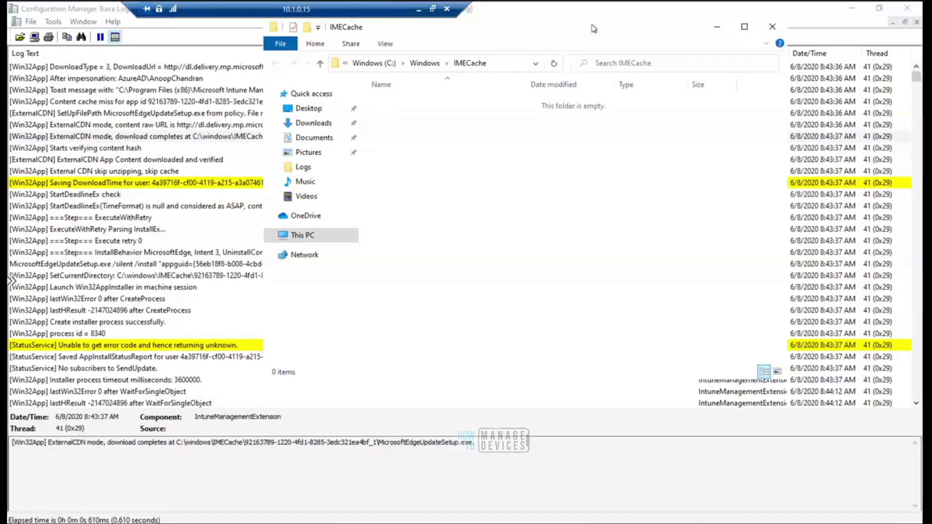
left_click(586, 14)
mouse_move(598, 8)
left_mouse_down()
mouse_move(672, 37)
mouse_move(687, 53)
left_mouse_up()
Step: Show the full C:\Windows\IMECache path, confirming 0 items, then return to the trace log
mouse_move(465, 478)
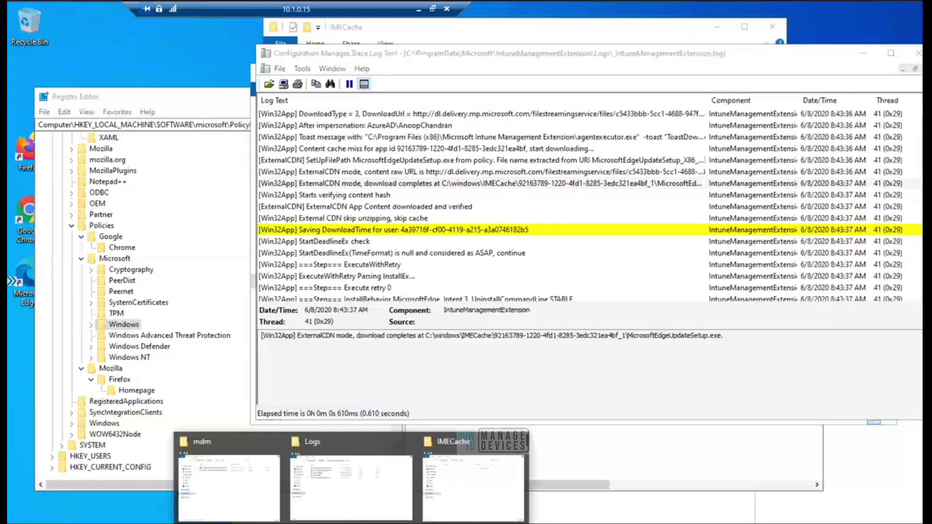
left_click(479, 481)
left_click_drag(517, 35, 588, 77)
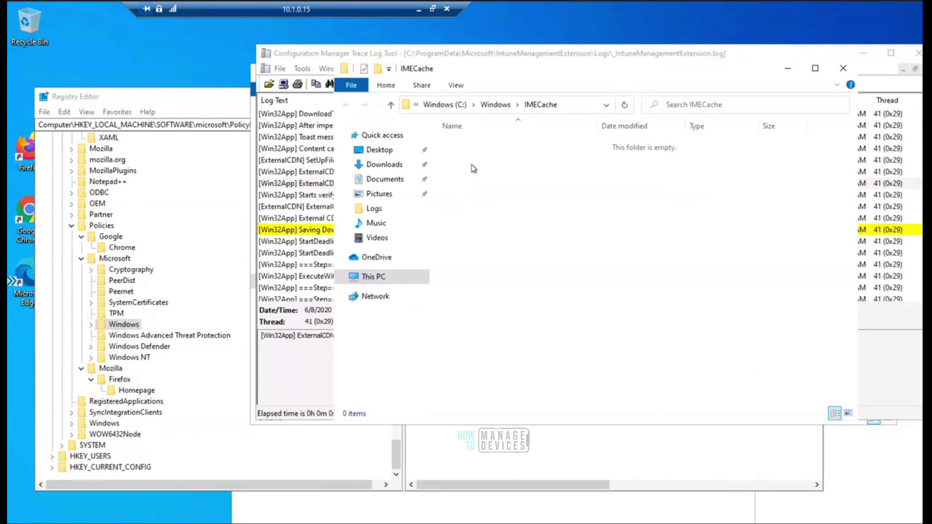
left_click(572, 106)
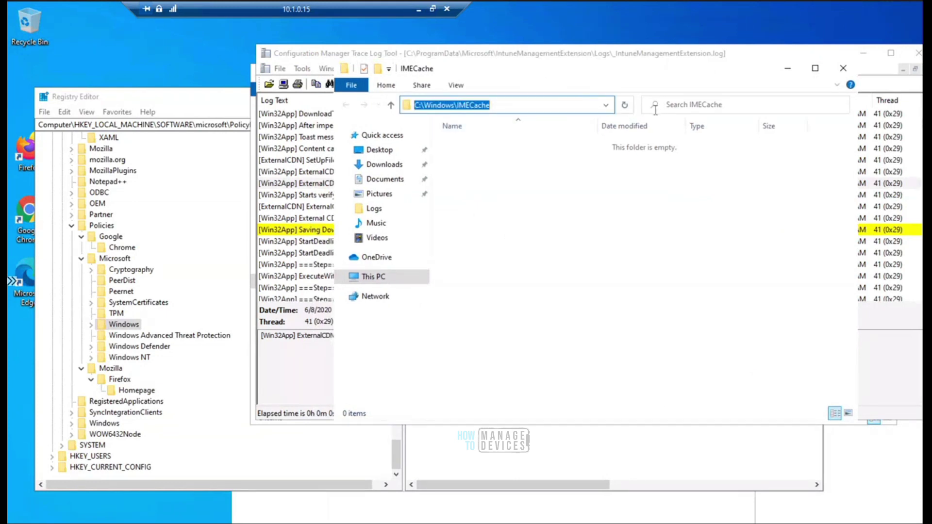
left_click(871, 73)
left_click_drag(685, 47, 554, 22)
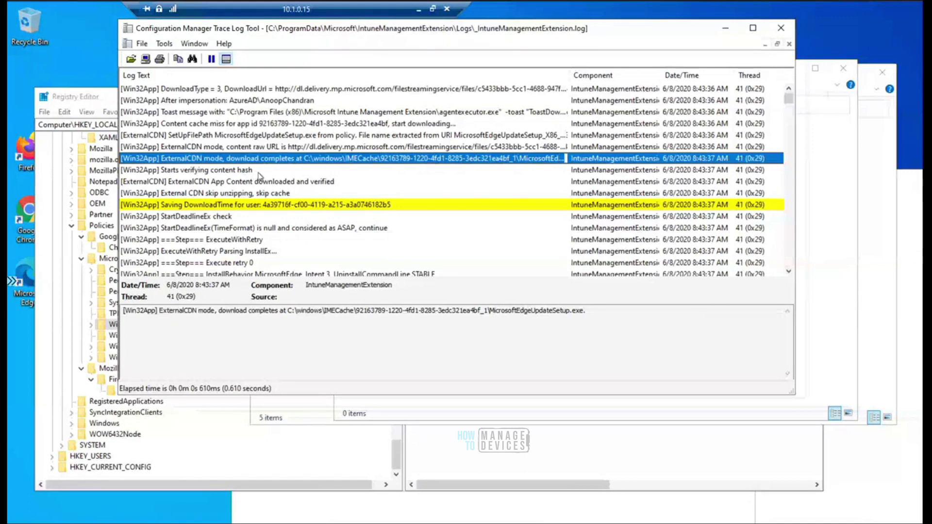
Step: Step from 'Starts verifying content hash' through the CreateProcess results to process id 8340
left_click(249, 170)
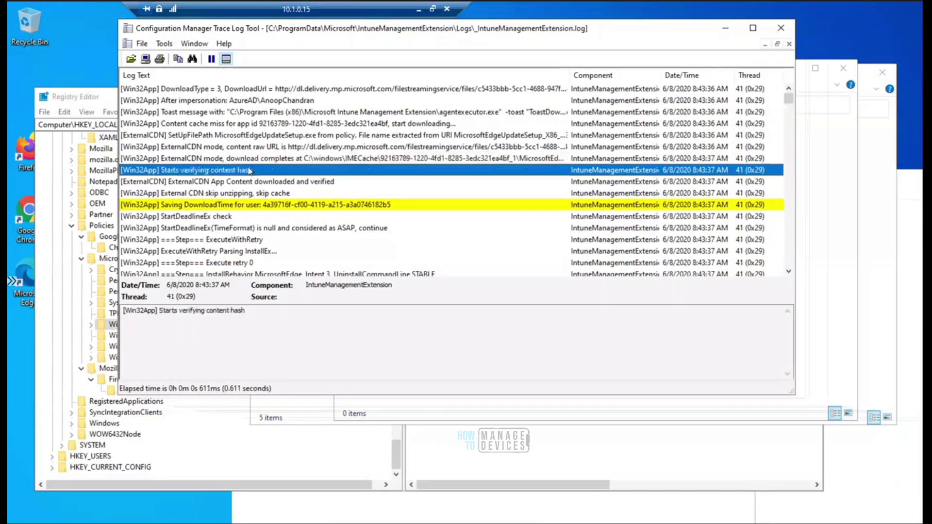
key("Down")
key("Down")
key("Down")
key("Down")
key("Down")
key("Down")
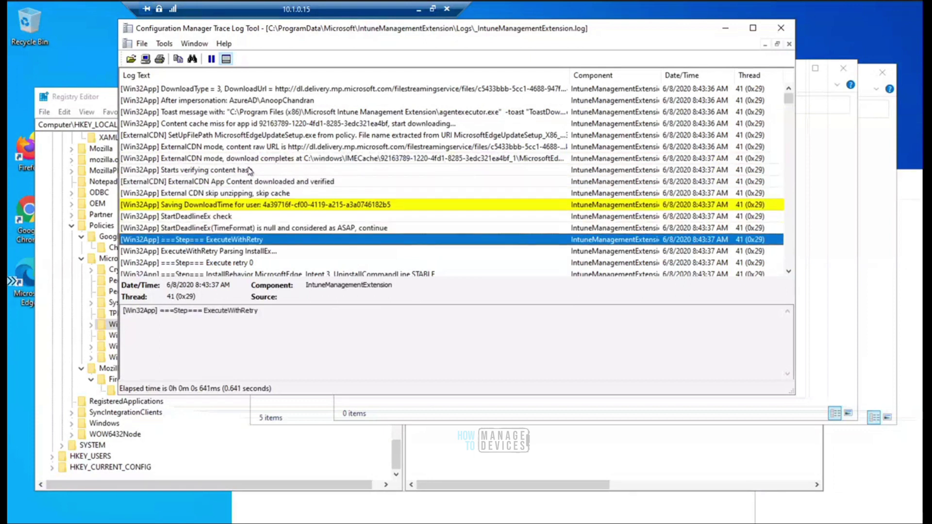
key("Down")
key("Down")
key("Down")
key("Down")
key("Down")
key("Down")
key("Down")
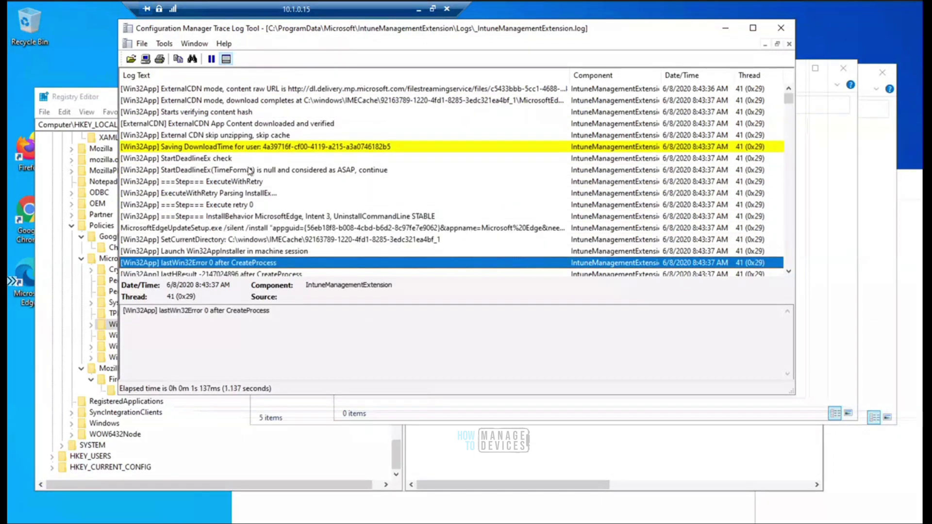
key("Down")
key("Up")
key("Up")
key("Up")
key("Up")
key("Up")
key("Up")
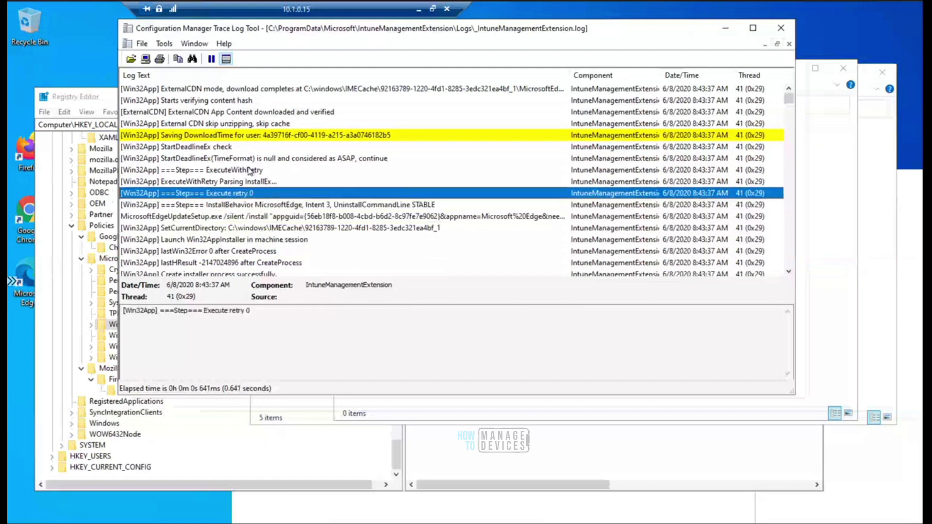
key("Down")
key("Down")
key("Down")
key("Down")
key("Down")
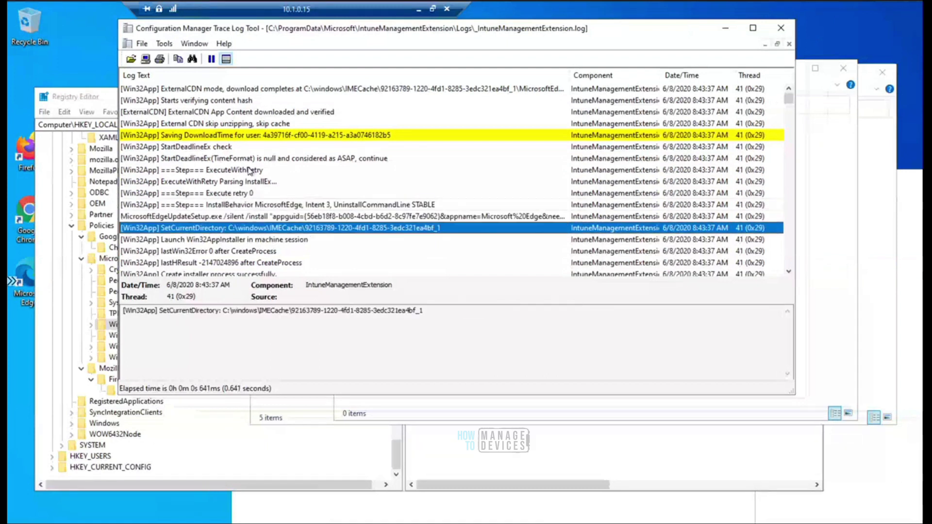
key("Down")
key("Down")
key("Down")
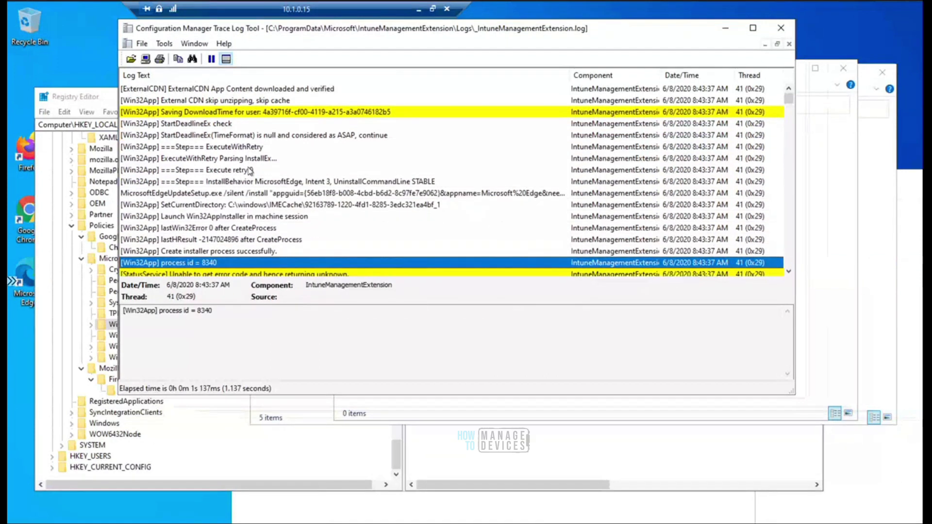
Step: Highlight the Edge setup command line, then step to lastWin32Error 0 after WaitForSingleObject
left_click(279, 194)
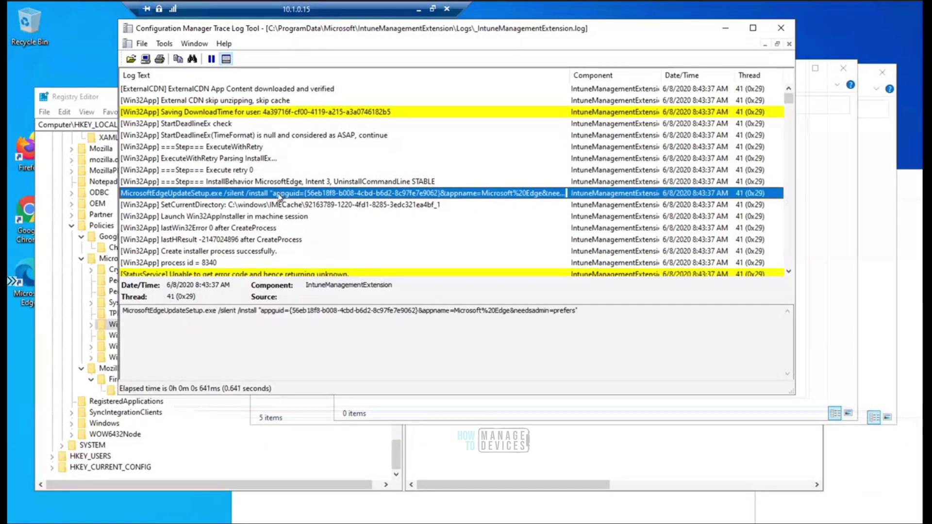
left_click_drag(592, 312, 123, 311)
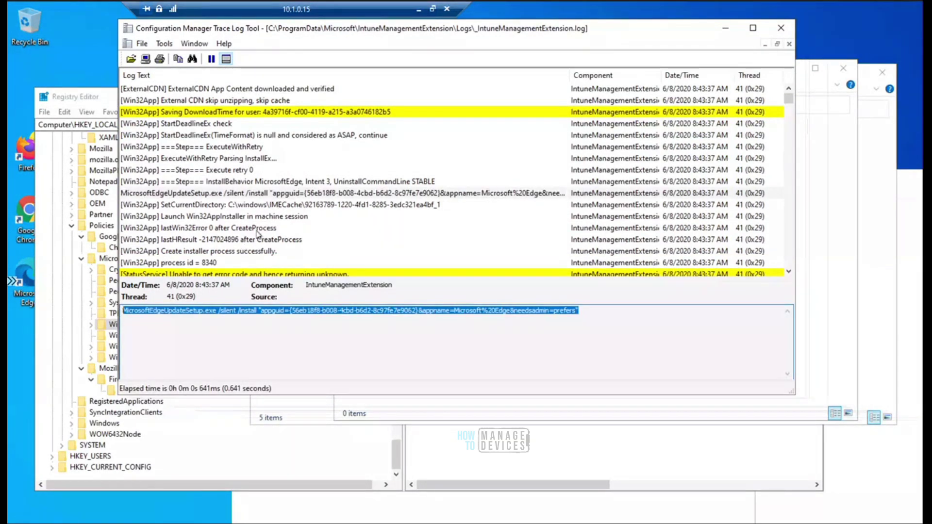
left_click(212, 263)
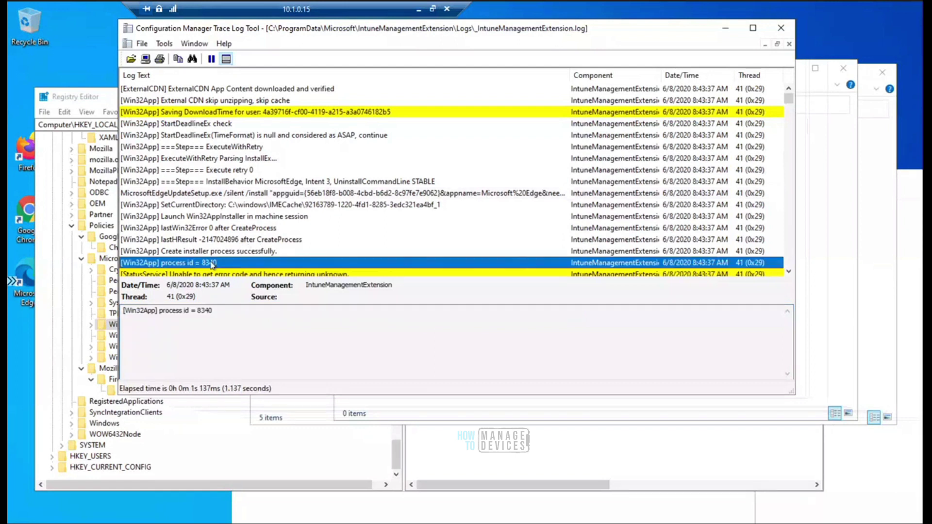
key("Down")
key("Down")
key("Down")
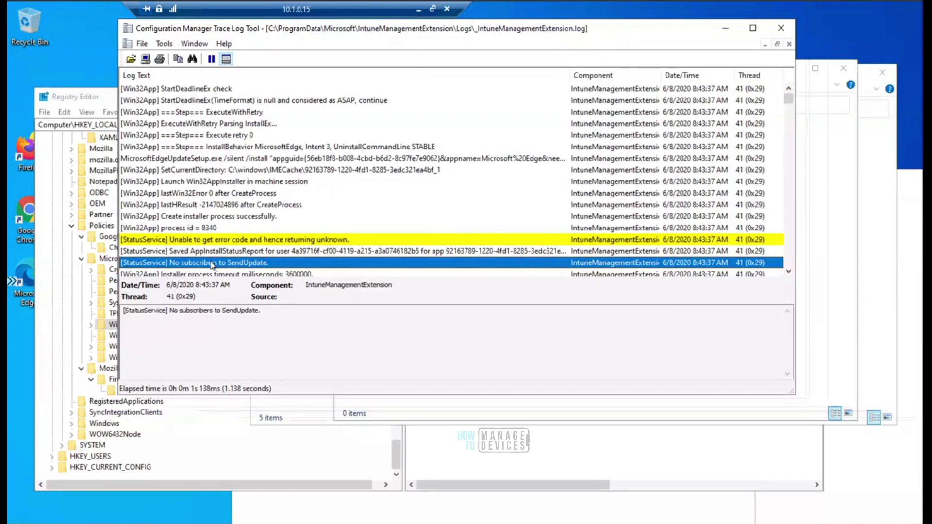
key("Down")
key("Down")
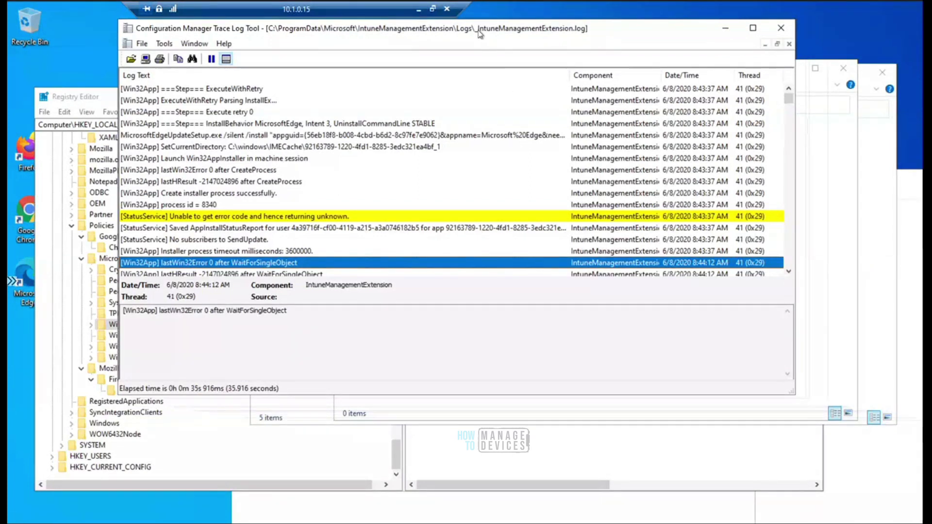
left_click_drag(500, 34, 571, 35)
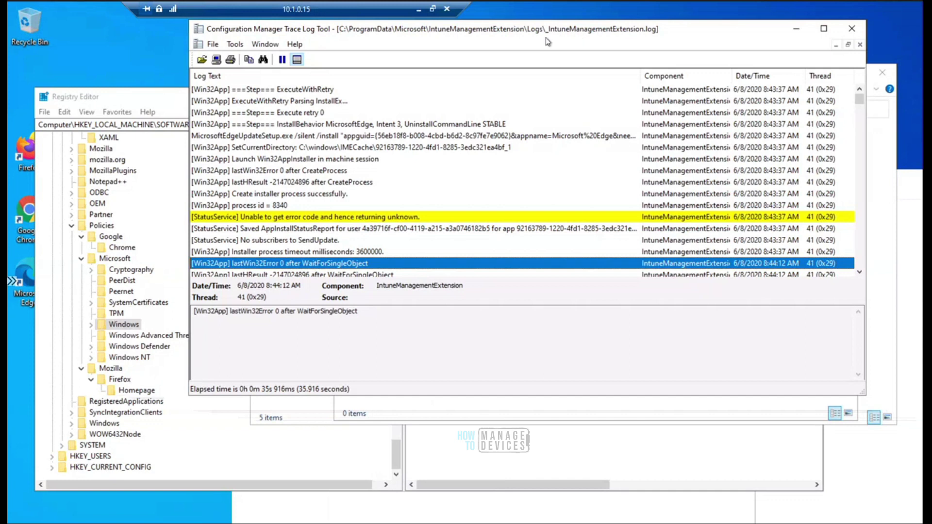
Step: Bring the Logs and mdm folder windows forward, then go up to the systemprofile AppData\Local folder
left_click(480, 511)
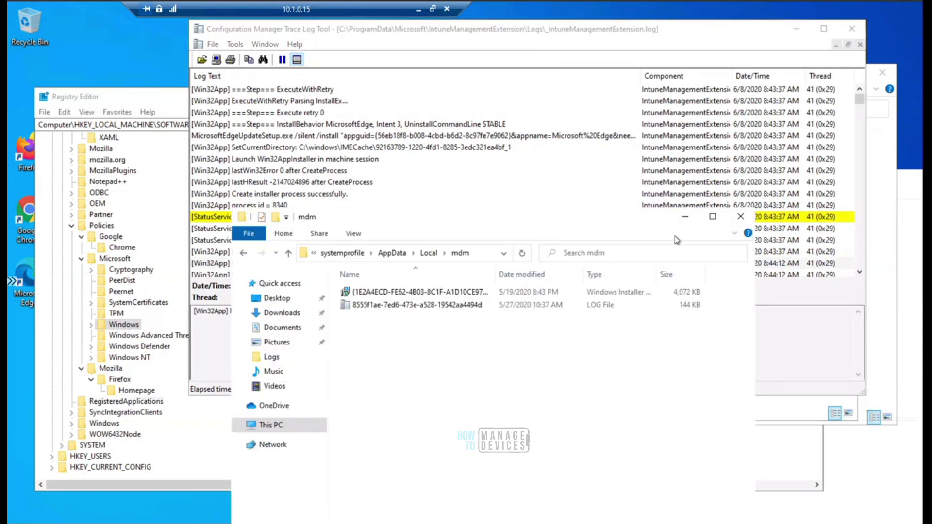
left_click(685, 217)
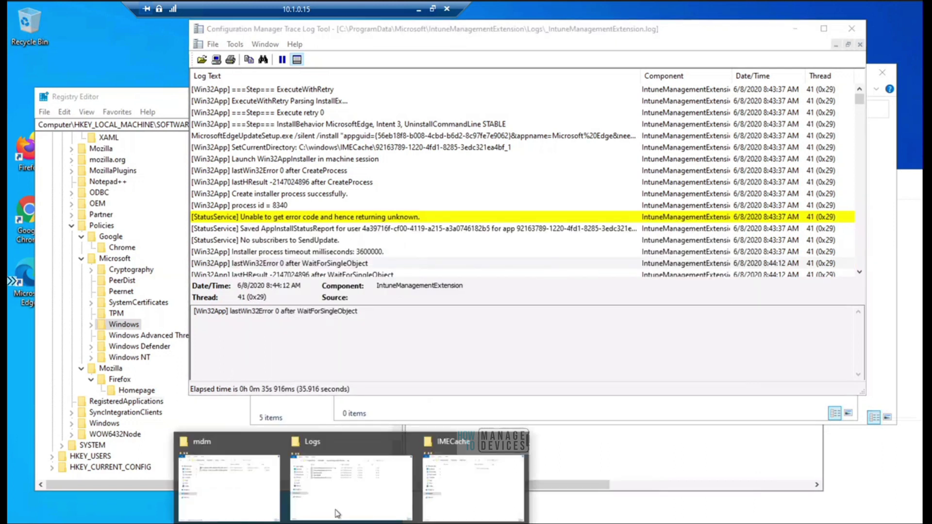
left_click(329, 483)
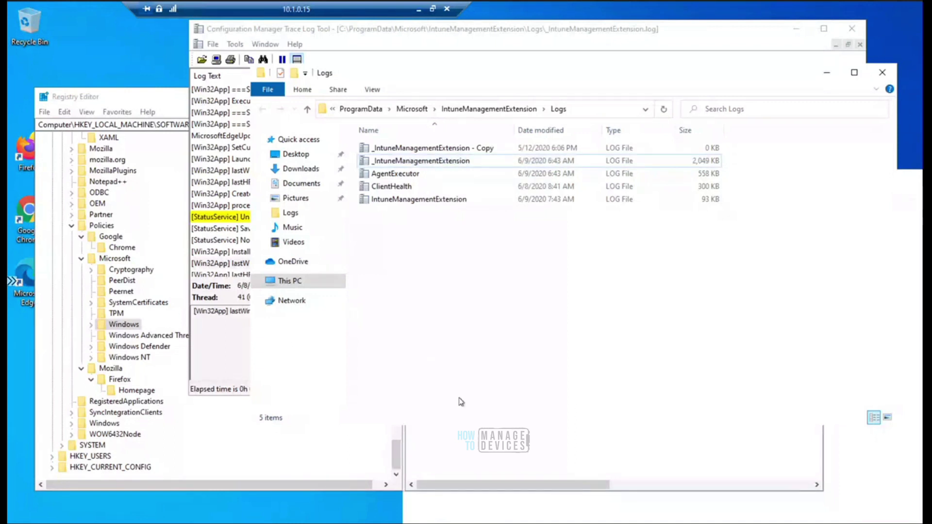
left_click(352, 523)
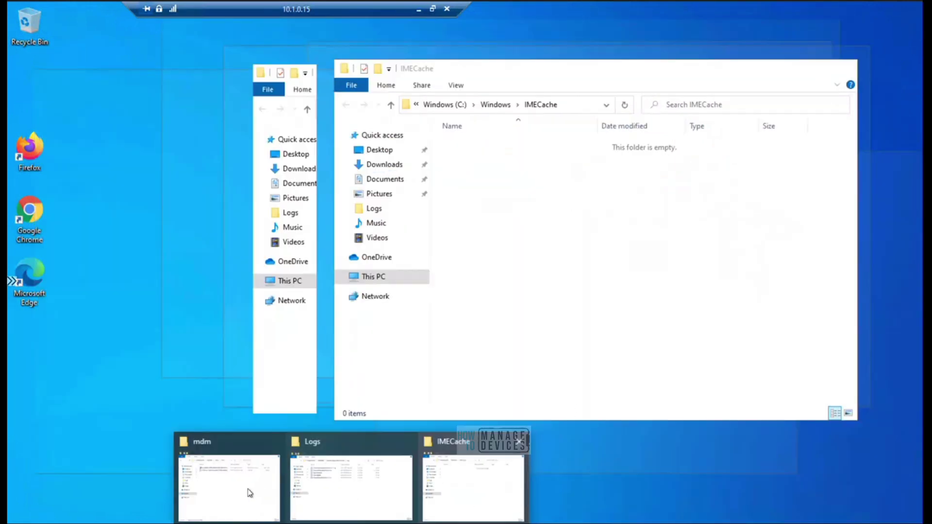
left_click(249, 493)
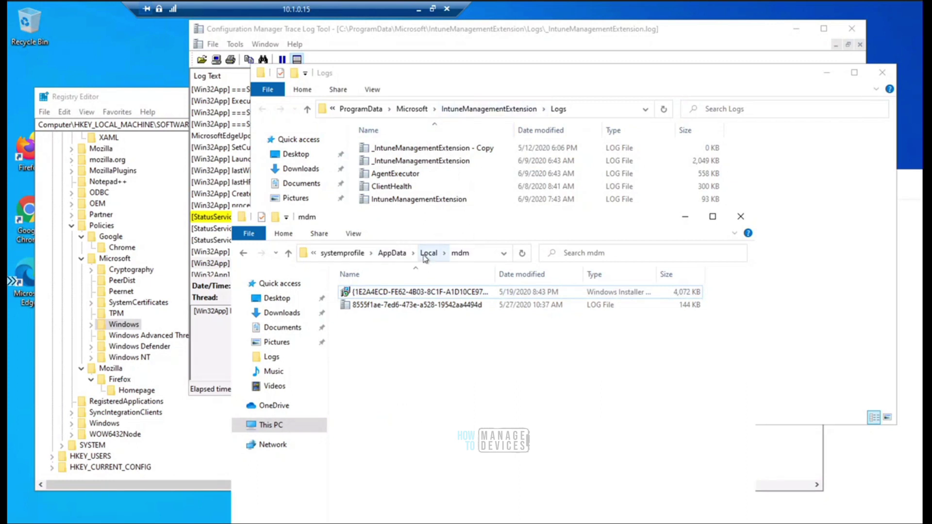
left_click(429, 253)
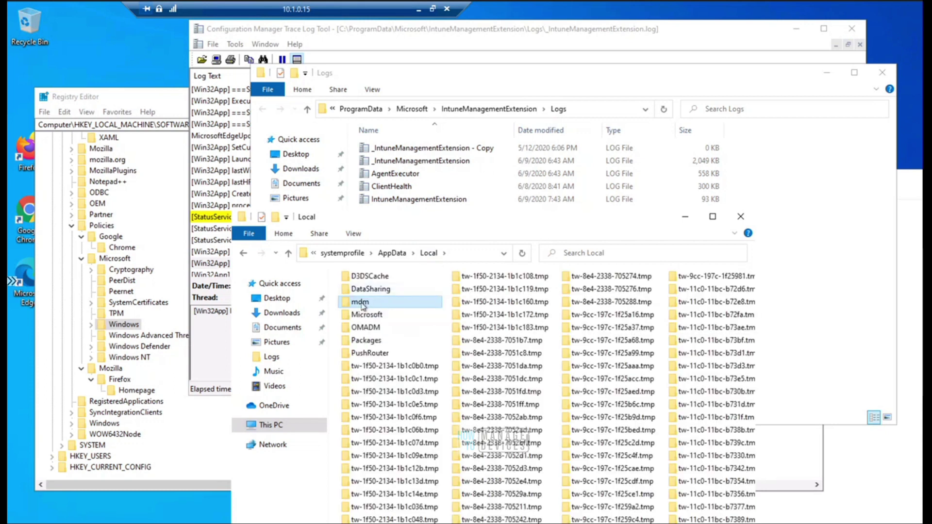
double_click(361, 302)
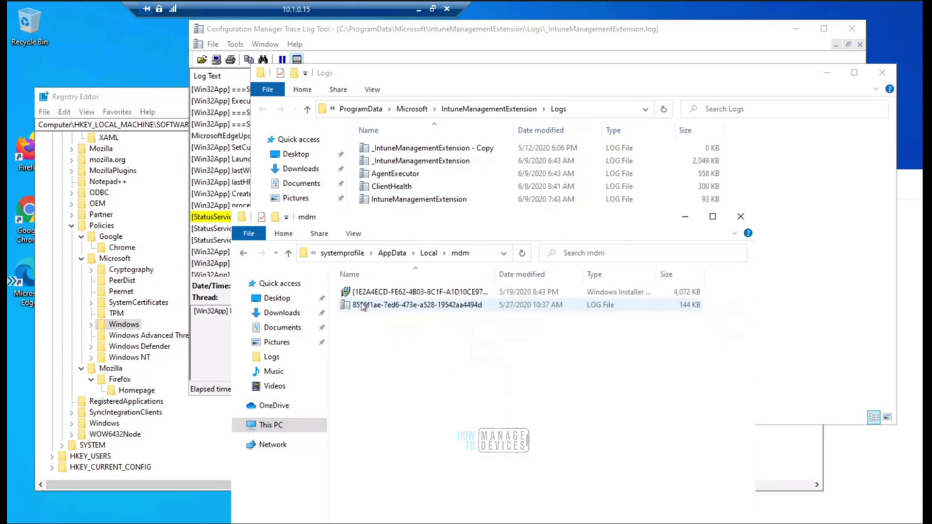
mouse_move(442, 299)
double_click(434, 305)
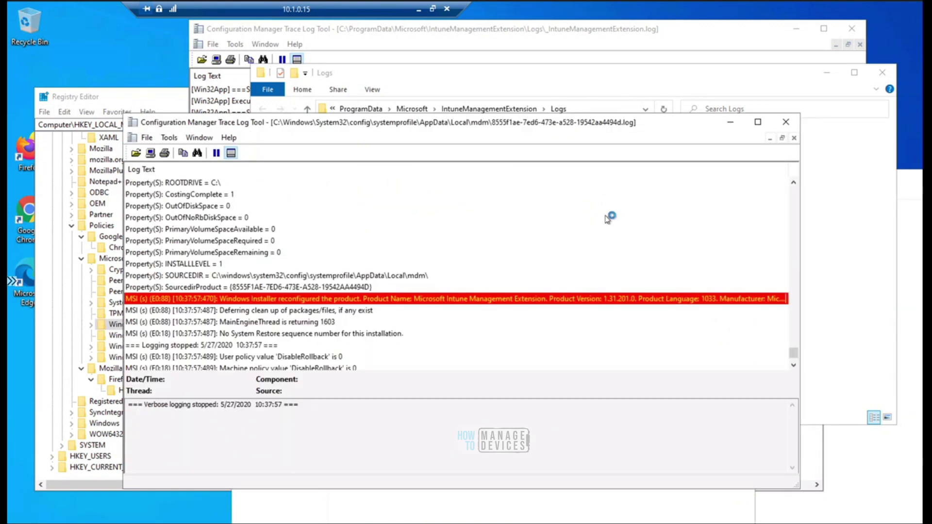
left_click(411, 276)
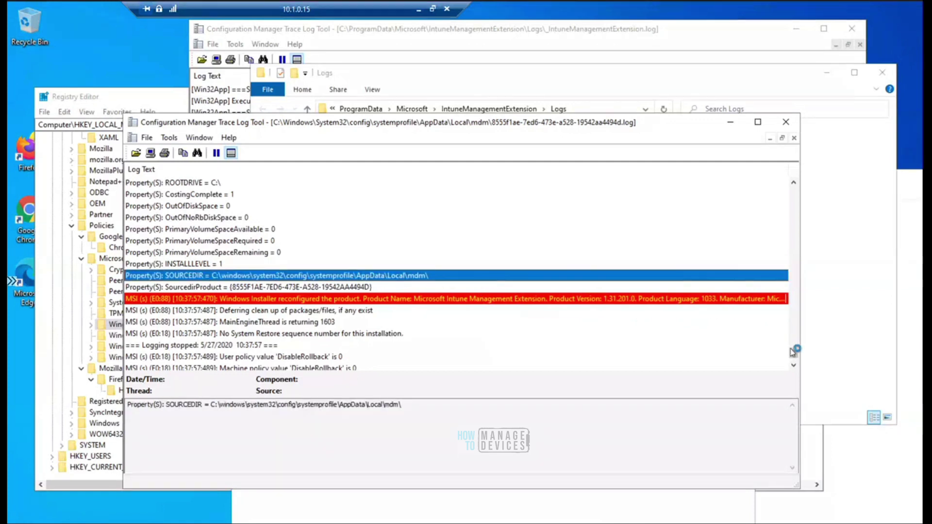
scroll(793, 313, "up", 15)
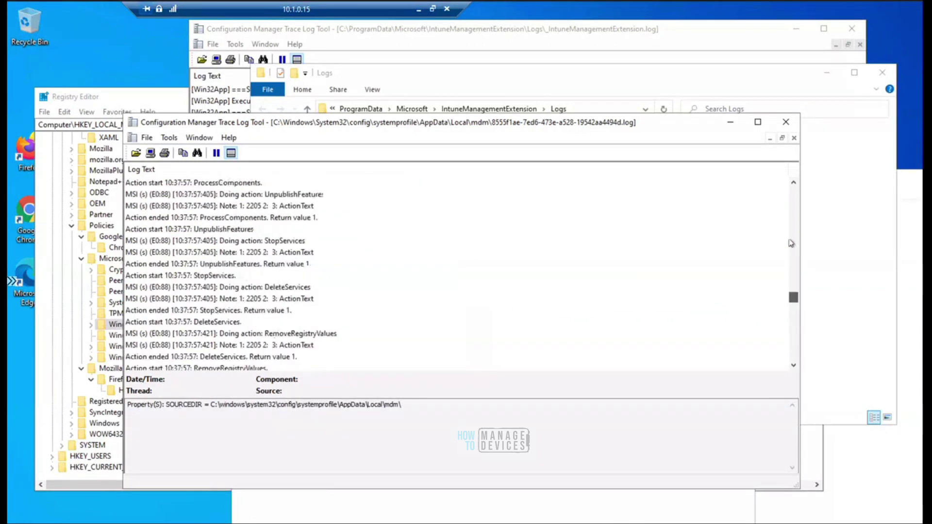
scroll(794, 166, "up", 10)
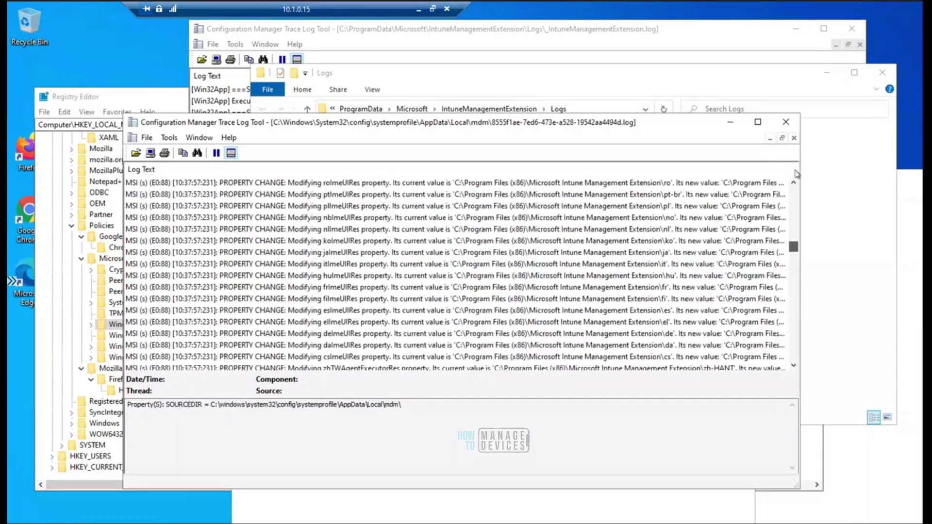
scroll(796, 292, "down", 17)
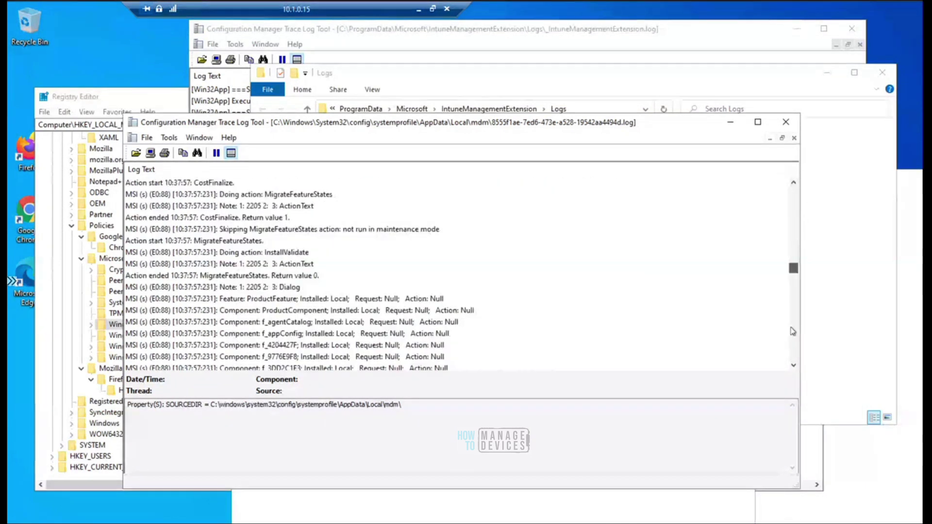
scroll(792, 372, "down", 6)
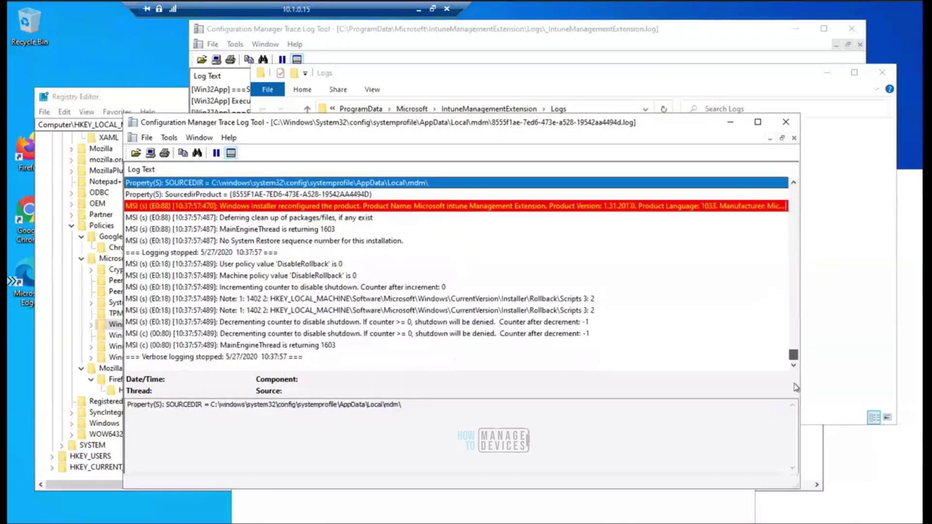
left_click(729, 126)
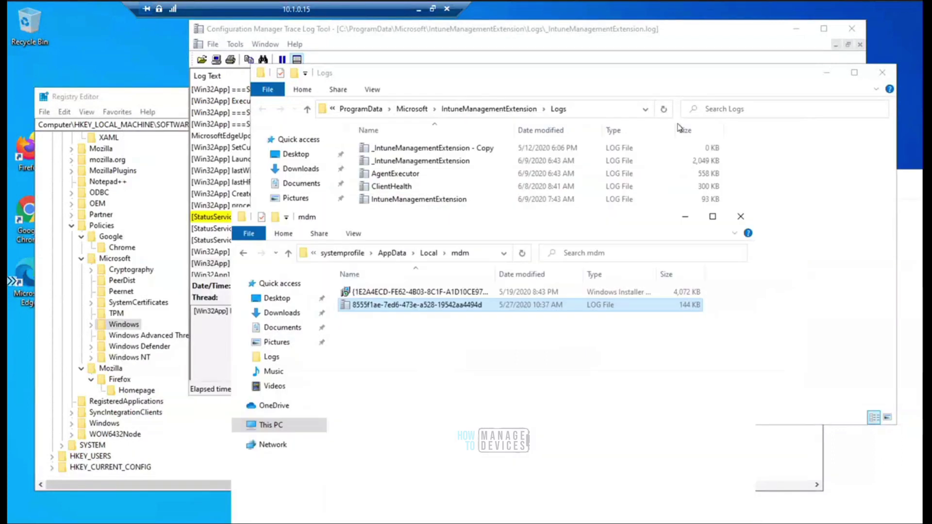
left_click(419, 11)
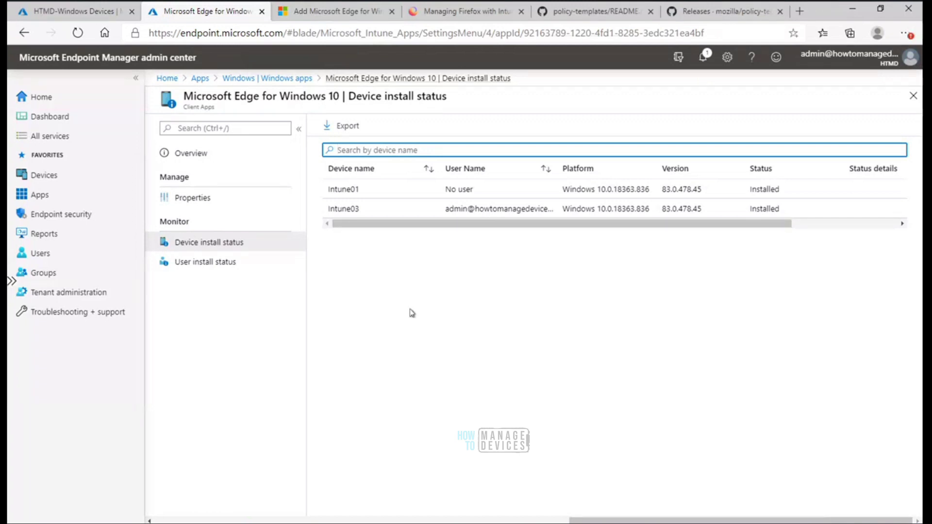
Step: Return to the Windows apps list filtered by 'edge' showing Microsoft Edge for Windows 10
left_click(276, 79)
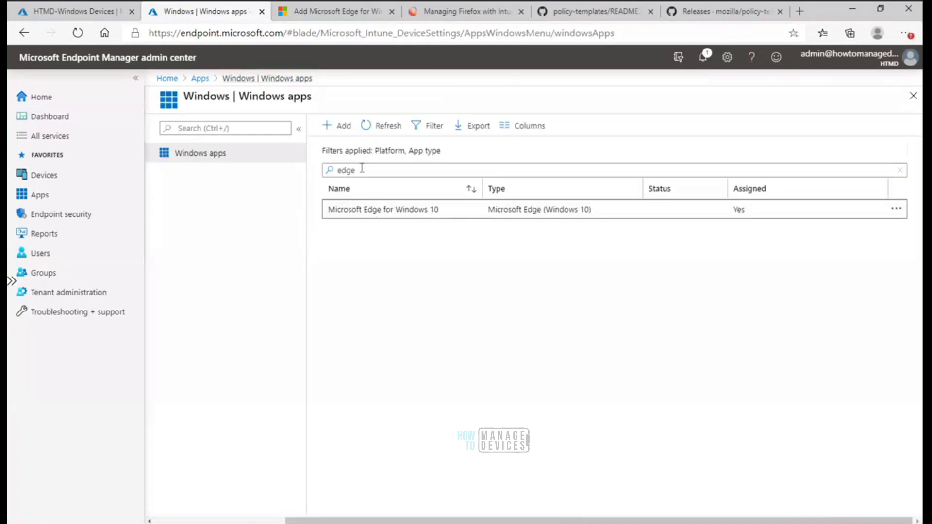
Step: Search 'offic', open Office 365 for Windows 10, and view its Properties
type("office")
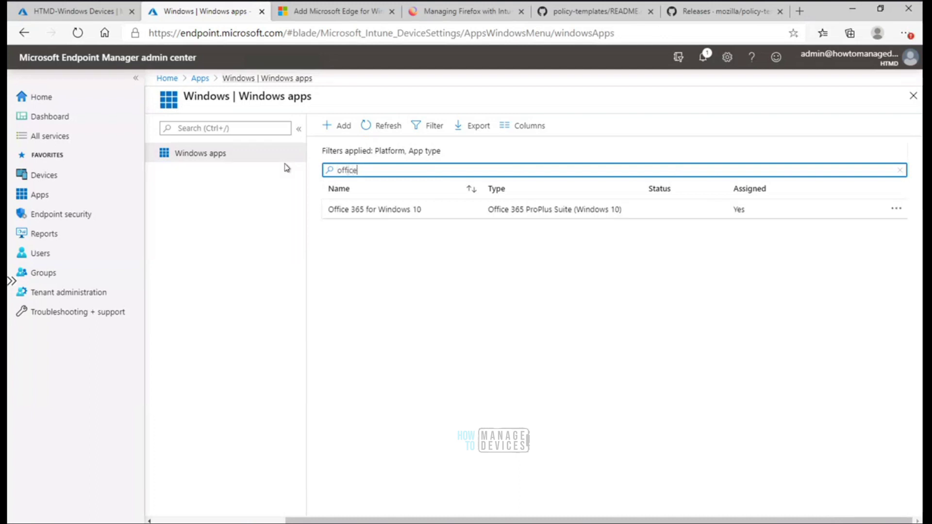
left_click(360, 210)
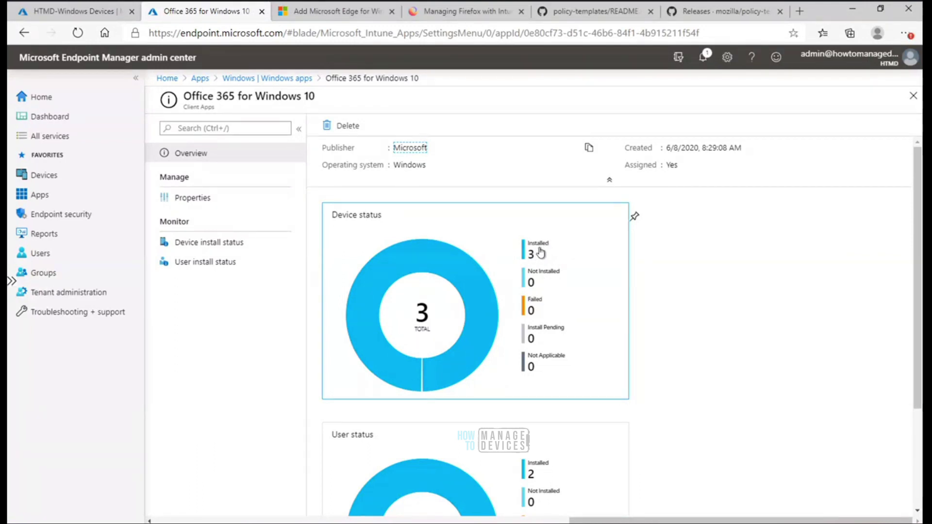
left_click(203, 204)
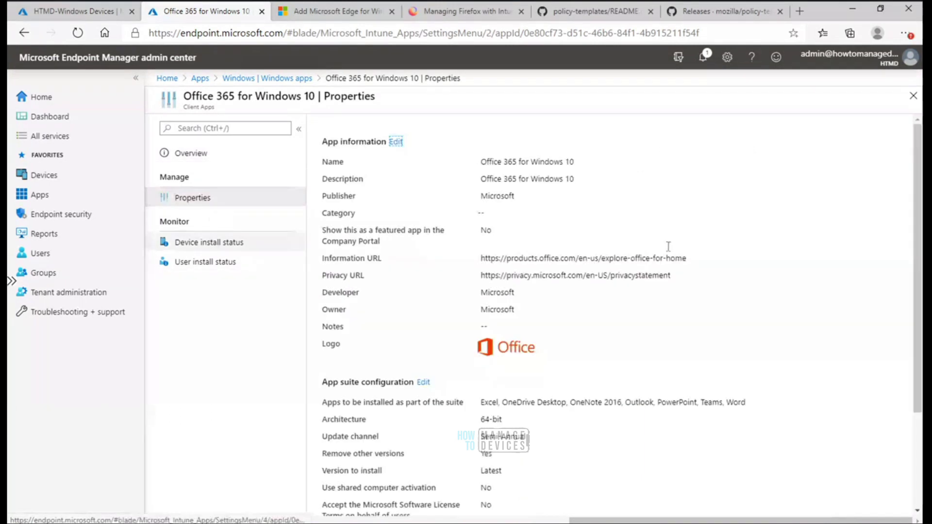
Step: Review Office 365's Required assignment to HTMD-Windows Devices and its device install status
left_click_drag(918, 266, 918, 362)
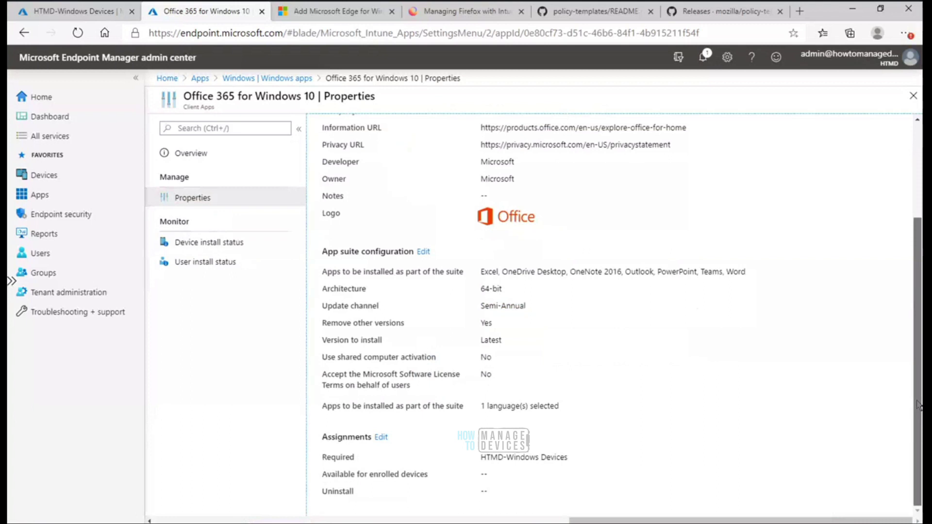
left_click_drag(581, 461, 477, 461)
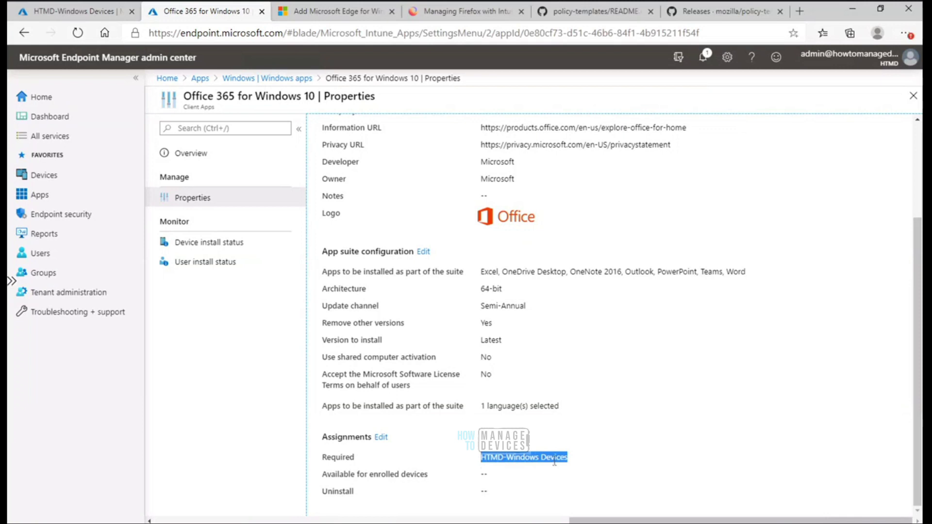
left_click(226, 249)
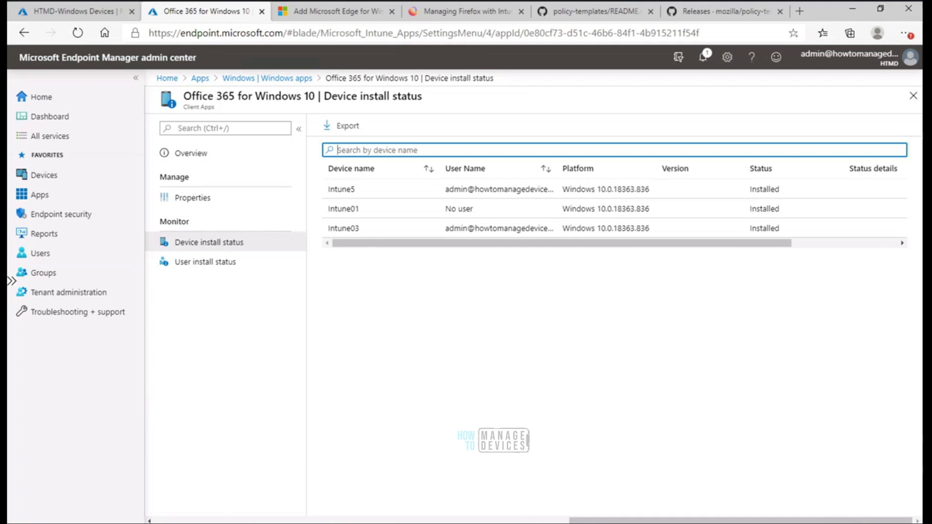
Step: Switch to the Azure AD Joined remote desktop and open its Start menu
left_click(530, 523)
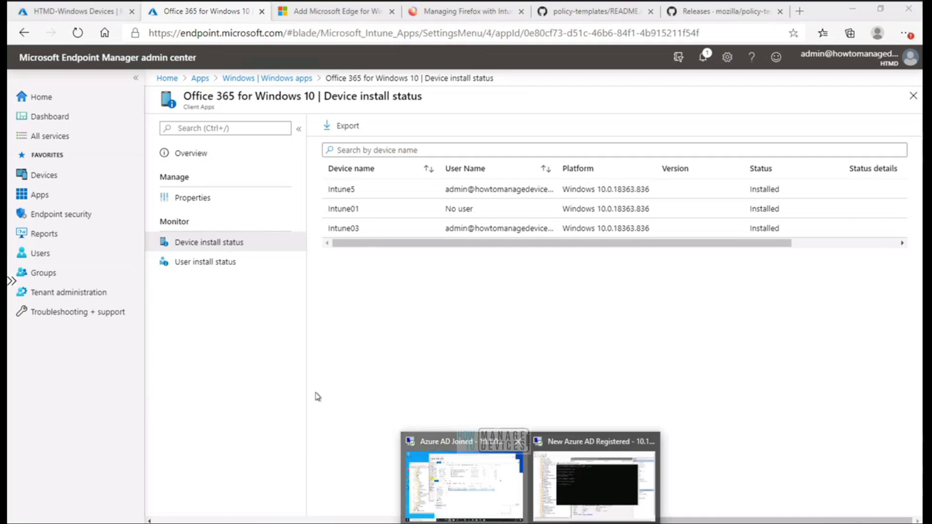
left_click(464, 485)
key("super")
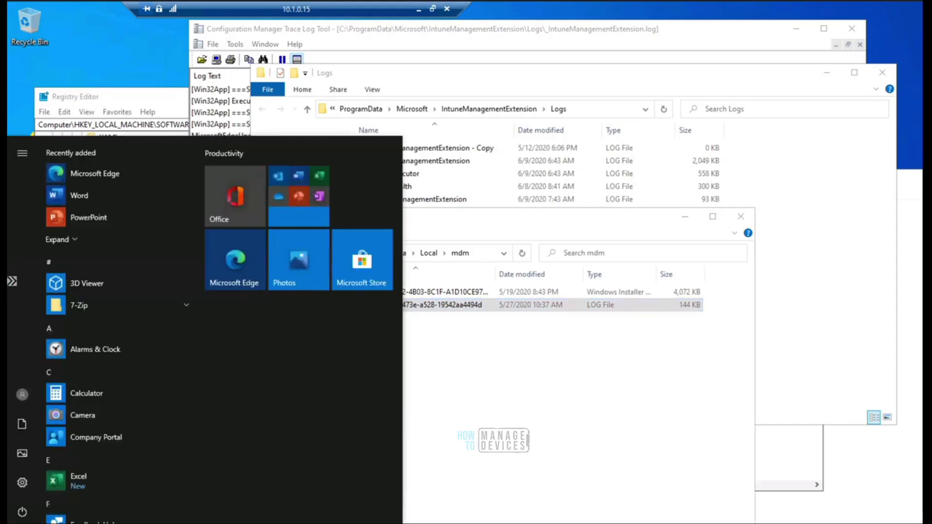
Step: Launch Word from the recently added apps and dismiss its sign-in and privacy prompts
left_click(73, 237)
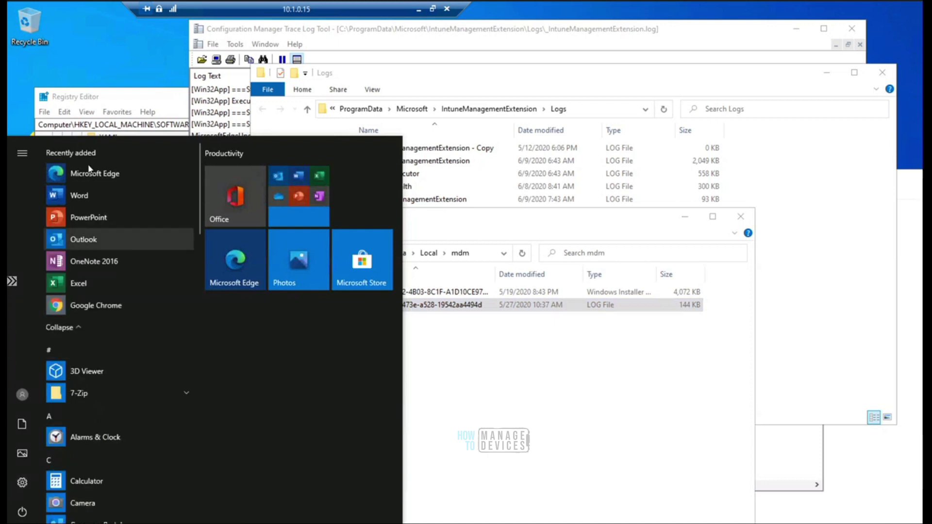
left_click(86, 196)
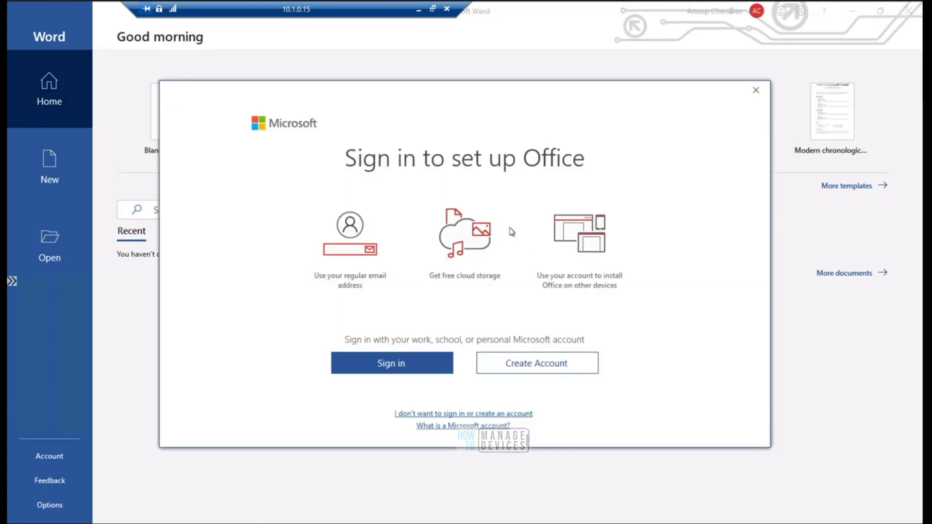
left_click(756, 92)
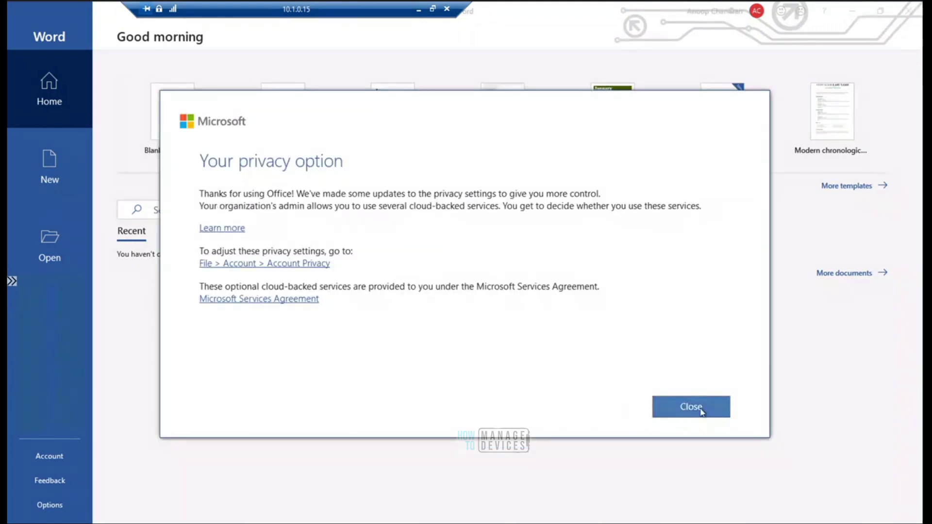
left_click(690, 407)
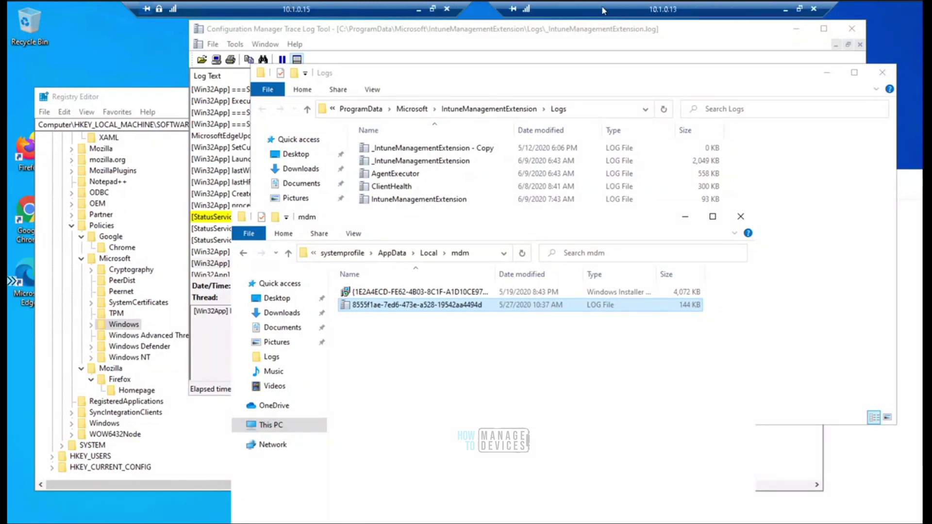
Step: Minimize the joined device's session and switch to the Azure AD registered device's session
left_click(418, 10)
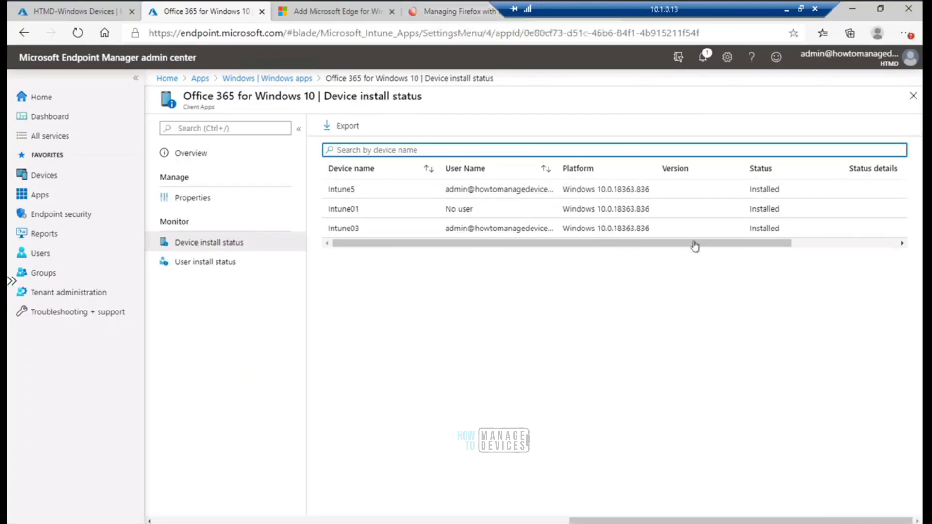
mouse_move(530, 523)
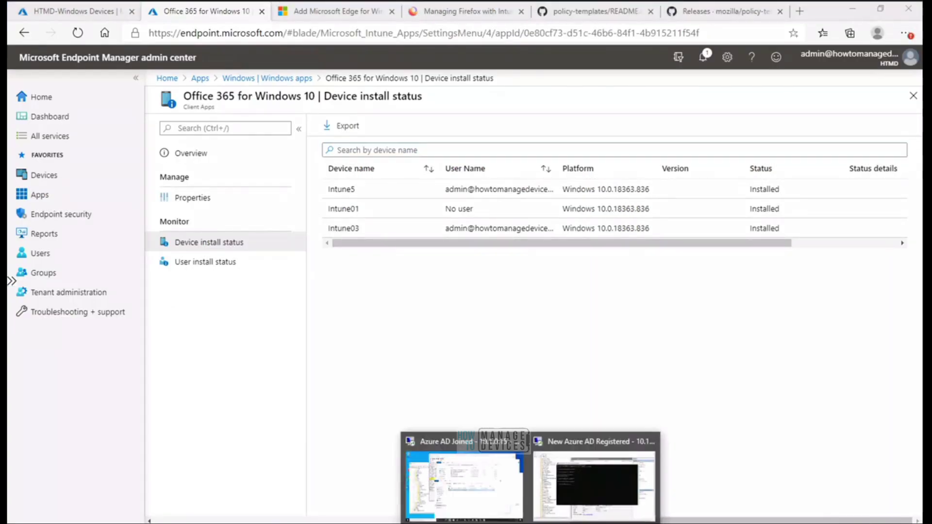
left_click(588, 482)
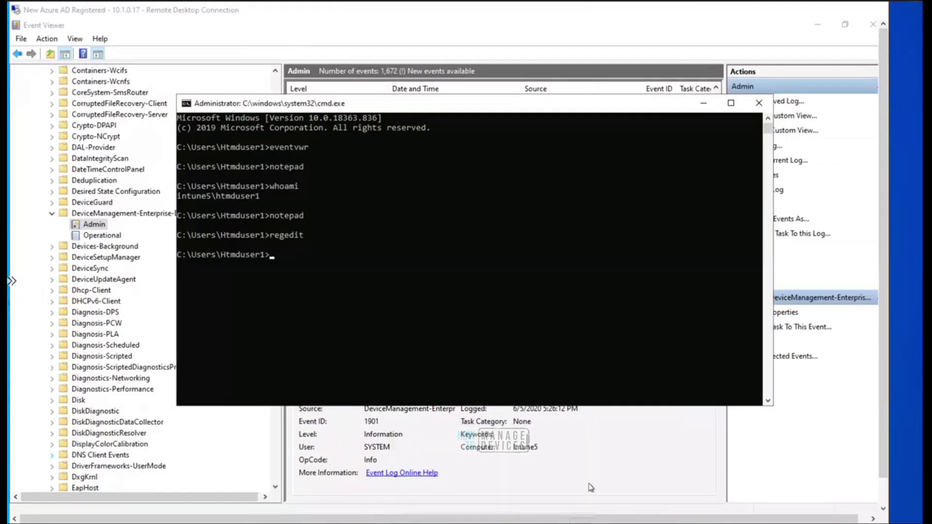
Step: Minimize the command prompt and step down through the 8:20 to 8:12 AM OMA-DM events to Offline Domain Join
left_click(703, 103)
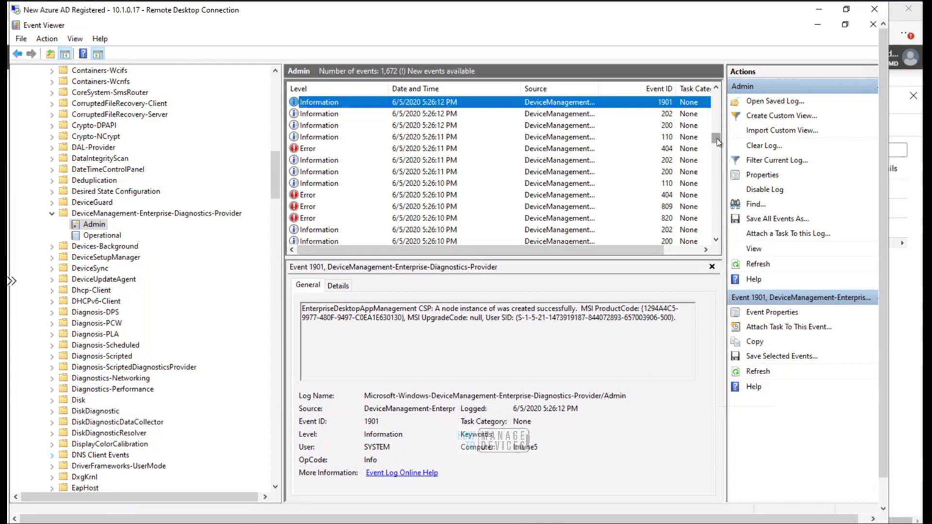
left_click_drag(717, 133, 715, 84)
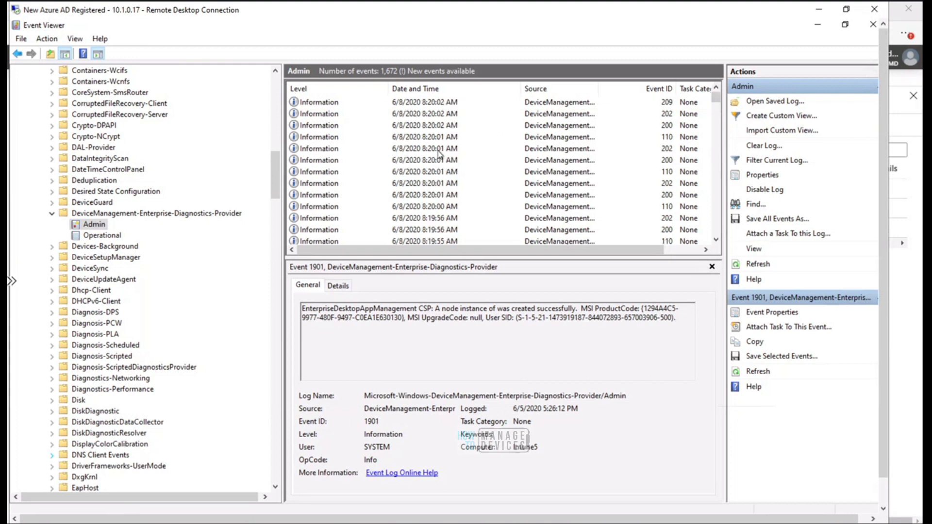
left_click(439, 153)
key("Down")
key("Down")
key("Down")
key("Down")
key("Down")
key("Down")
key("Down")
key("Down")
key("Down")
key("Down")
key("Down")
key("Down")
key("Down")
key("Down")
key("Down")
key("Down")
key("Down")
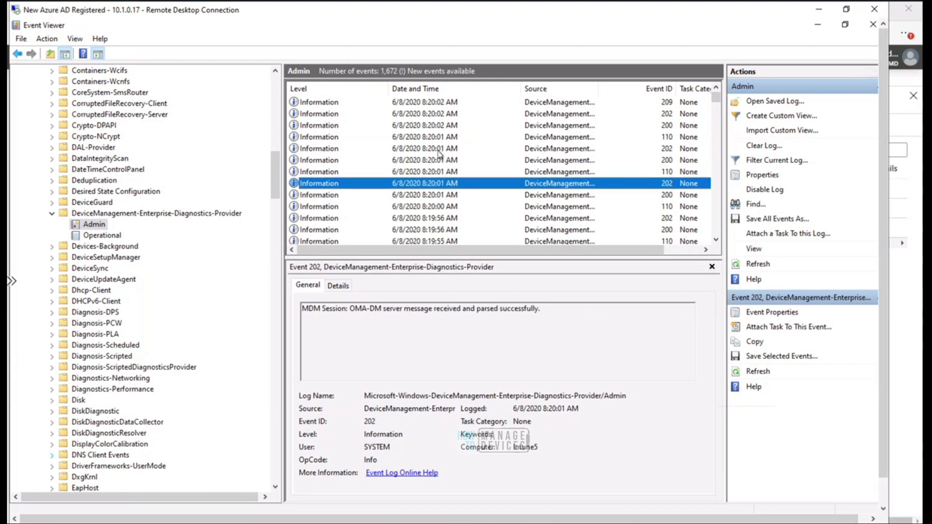
key("Down")
key("Down")
key("Down")
key("Down")
key("Down")
key("Down")
key("Down")
key("Down")
key("Down")
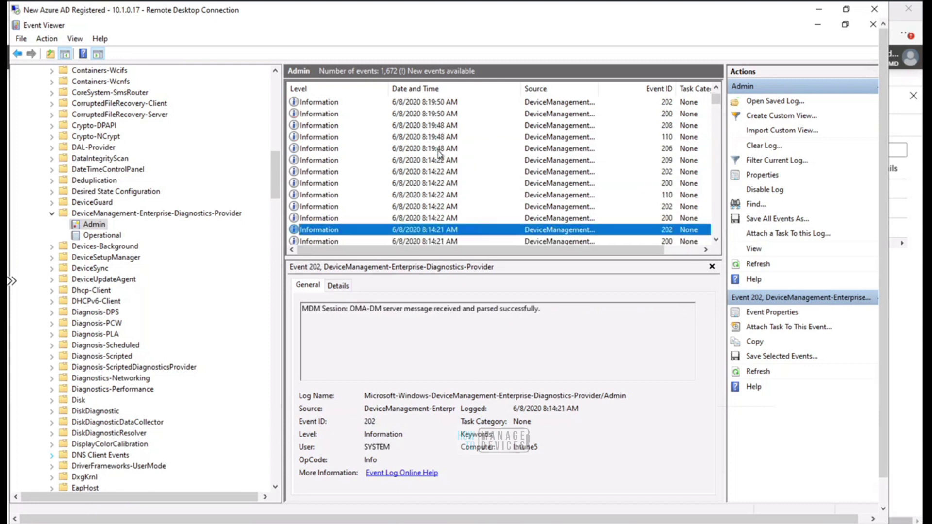
key("Down")
key("Down")
key("Down")
key("Down")
key("Down")
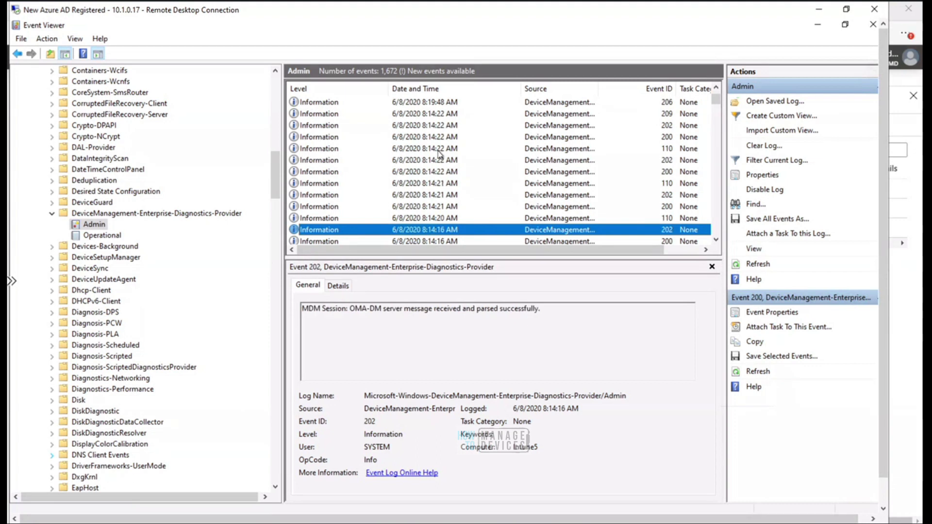
key("Down")
key("Down")
key("Down")
key("Down")
key("Down")
key("Down")
key("Down")
key("Down")
key("Down")
key("Down")
key("Down")
key("Down")
key("Down")
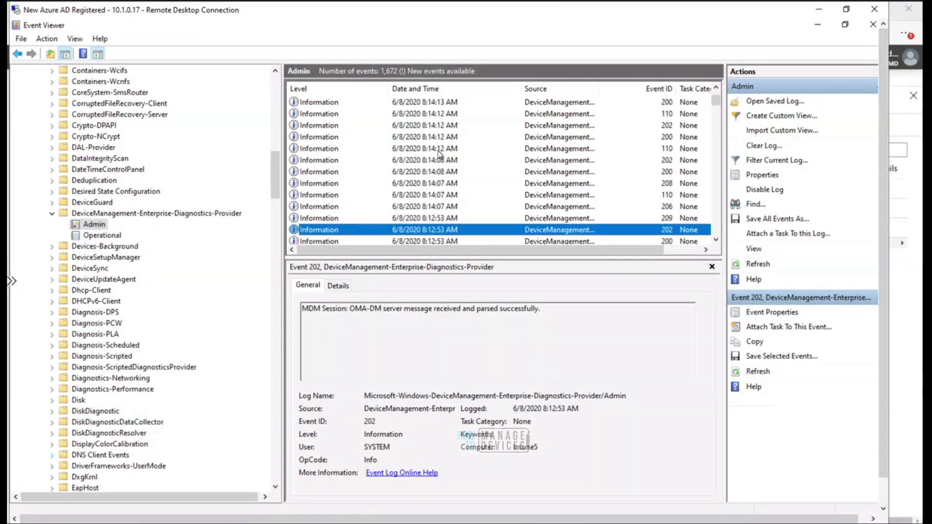
key("Down")
key("Down")
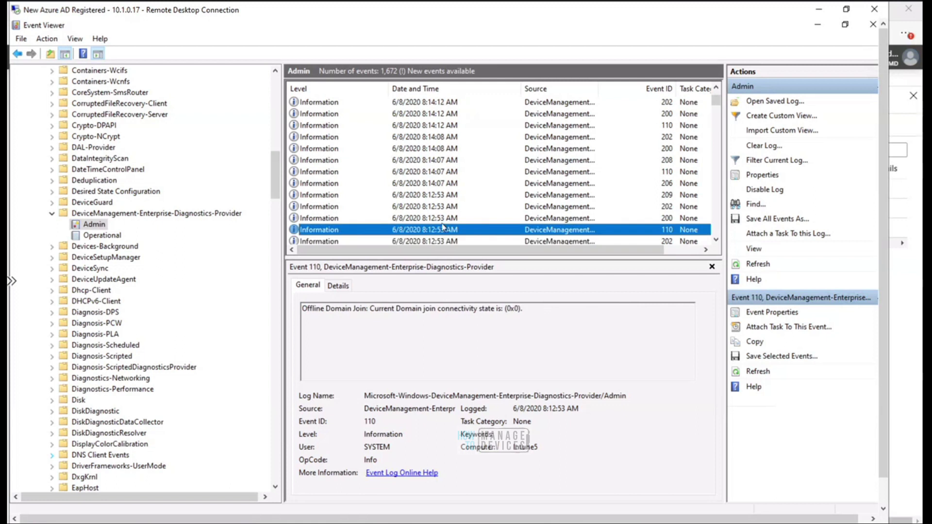
Step: Step back up past event 202 and the Error 404 failure to the newest 8:20 AM event
key("Up")
key("Up")
key("Up")
key("Up")
key("Up")
key("Up")
key("Up")
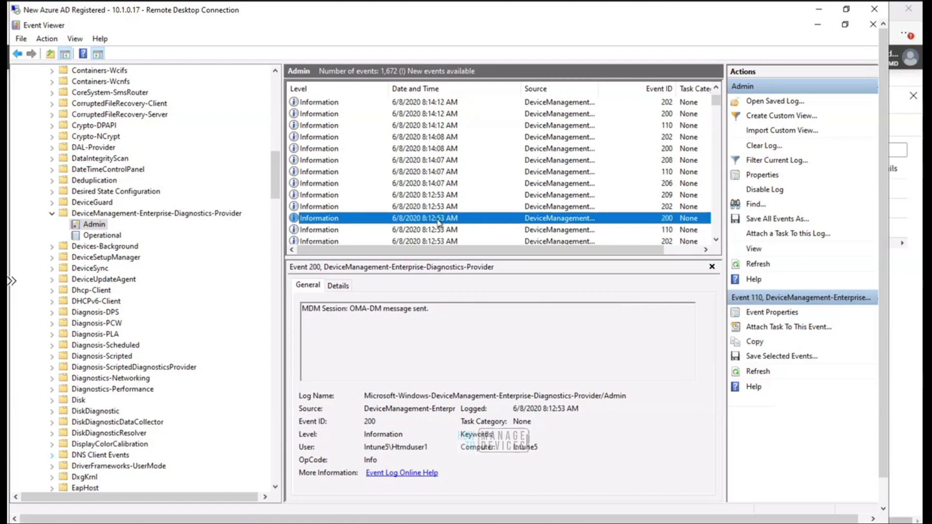
key("Up")
key("Up")
key("Up")
key("Up")
key("Up")
key("Up")
key("Up")
key("Up")
key("Up")
key("Up")
key("Up")
key("Up")
key("Up")
key("Up")
key("Up")
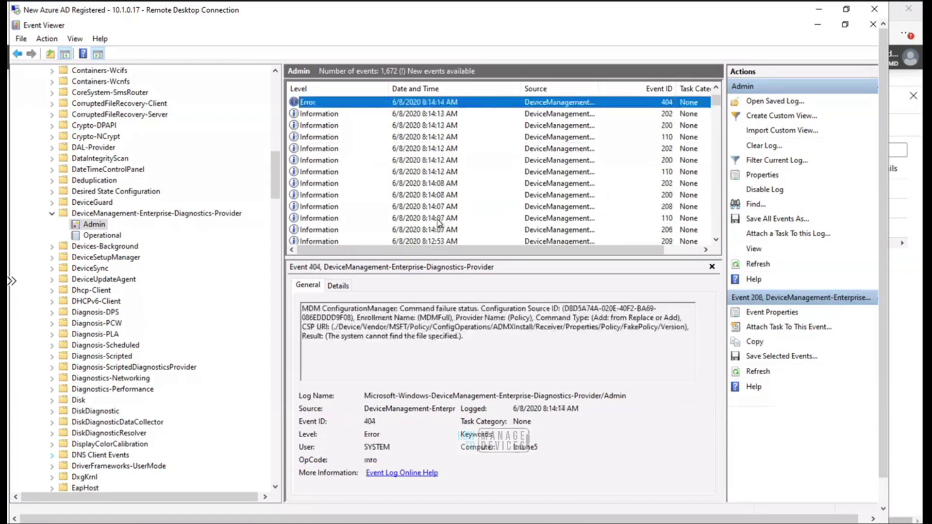
key("Up")
key("Up")
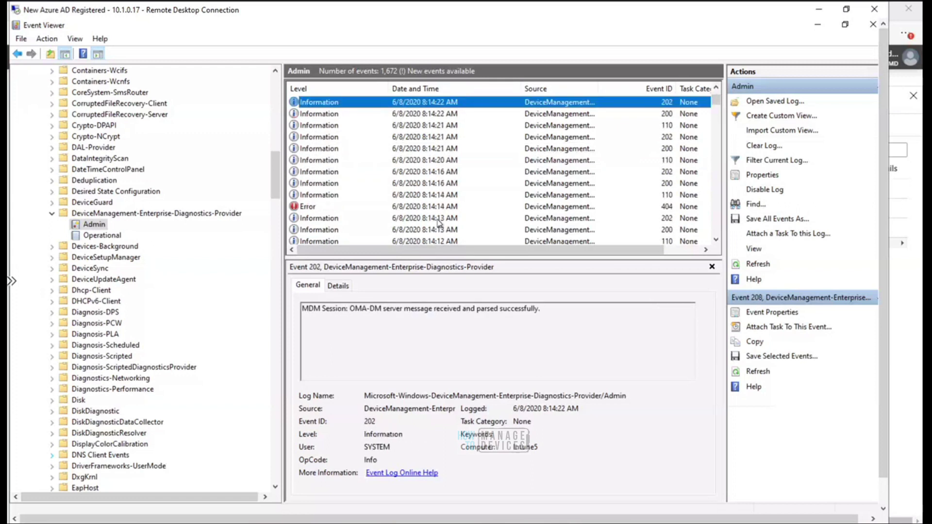
key("Up")
key("Up")
key("Up")
key("Up")
key("Up")
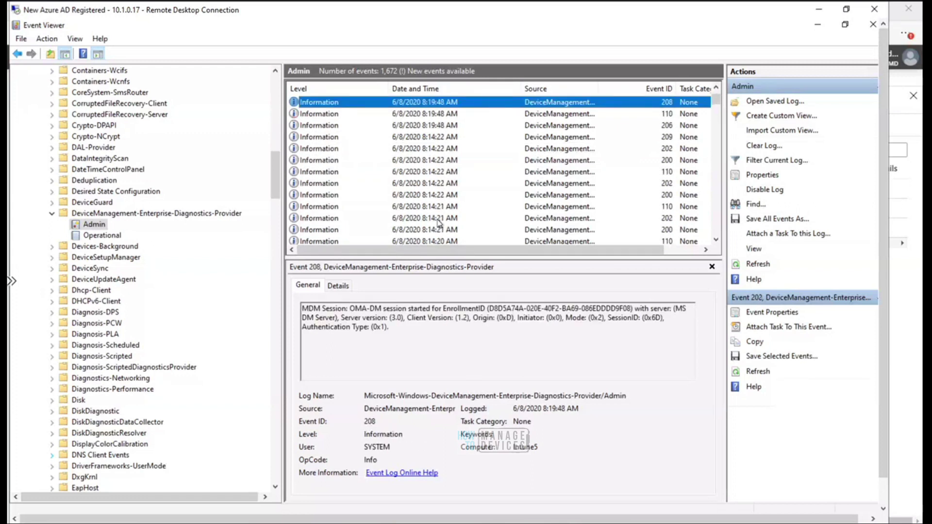
key("Up")
key("Up")
key("Up")
key("Up")
key("Up")
key("Up")
key("Up")
key("Up")
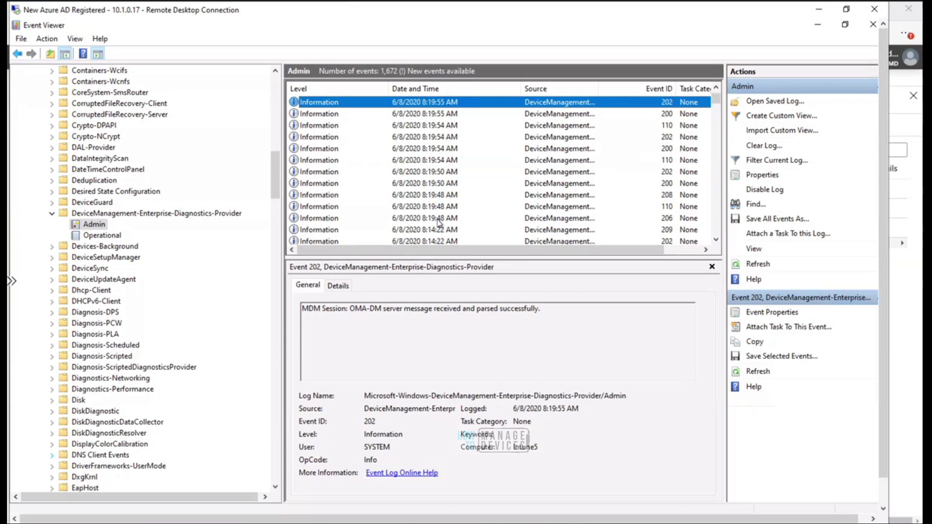
key("Up")
key("Up")
key("Up")
key("Up")
key("Up")
key("Up")
key("Up")
key("Up")
key("Up")
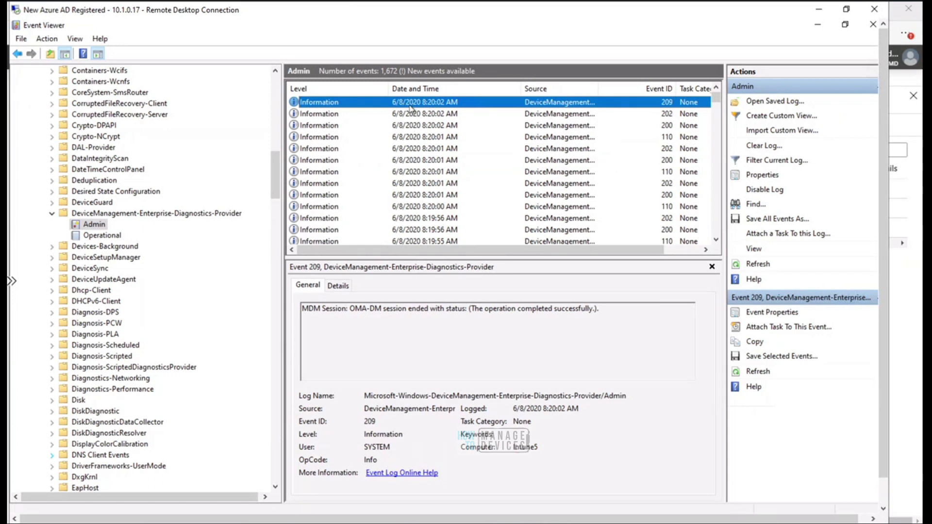
Step: Refresh the MDM diagnostics Admin log to load the newest events
right_click(98, 228)
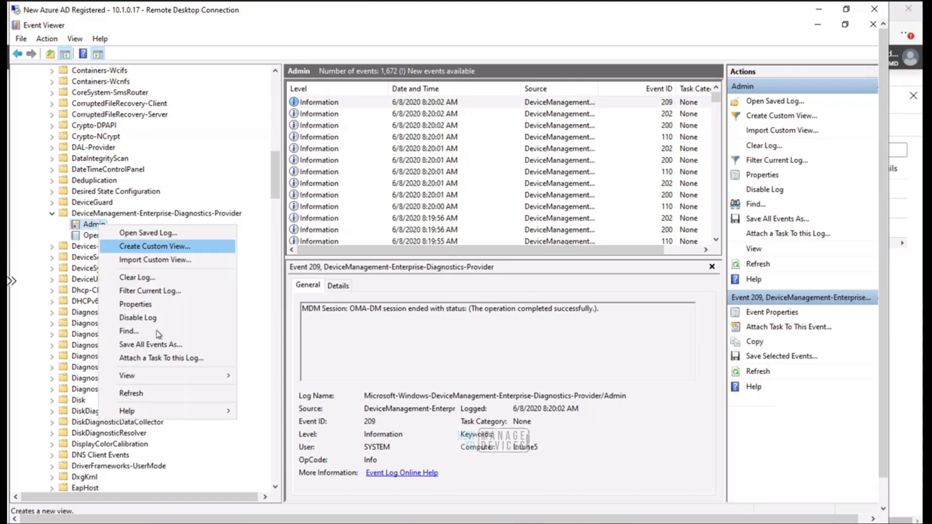
left_click(153, 397)
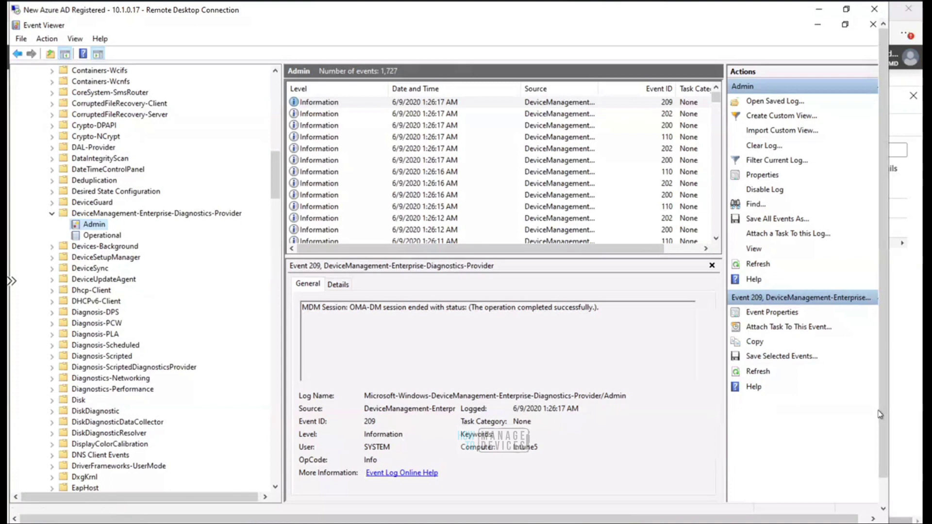
left_click_drag(882, 432, 877, 503)
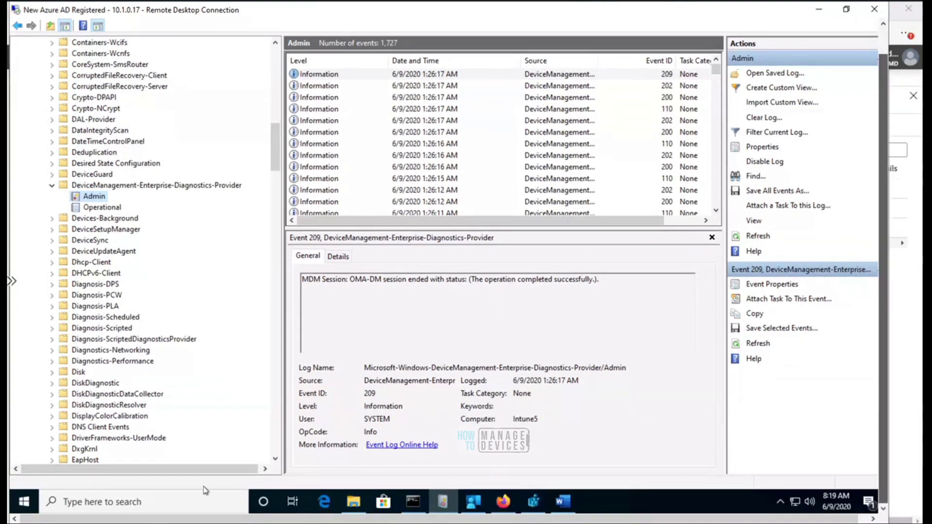
left_click(23, 505)
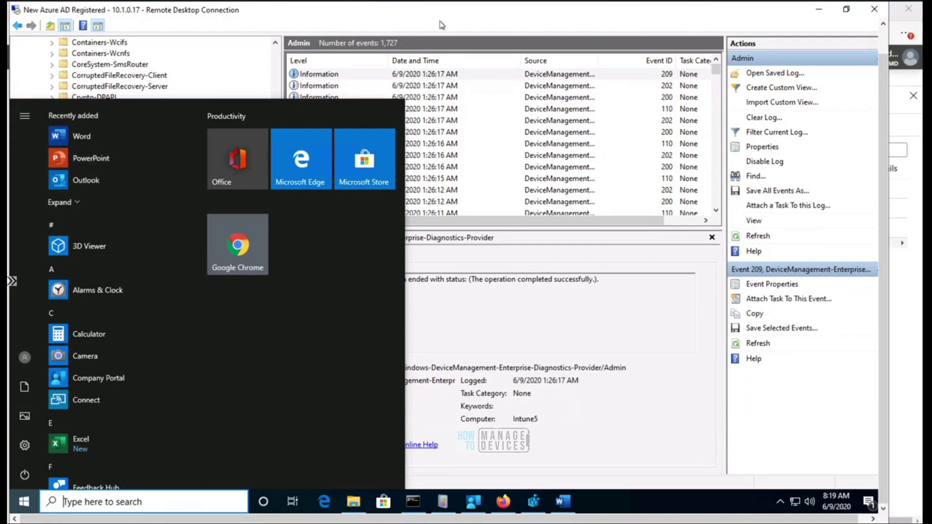
left_click(388, 51)
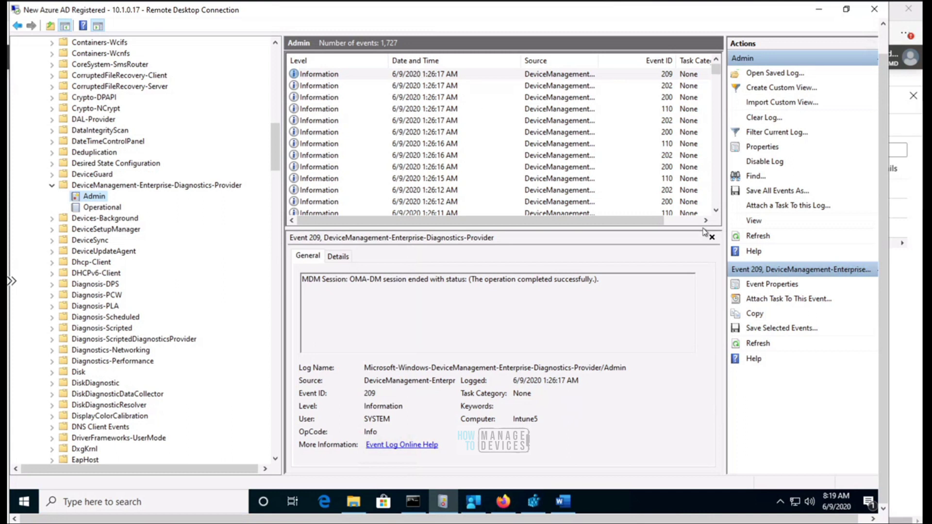
Step: Scroll down to the 6/8/2020 5:26 PM entries and open Chrome ShowHomeButton policy event 831
left_click(716, 211)
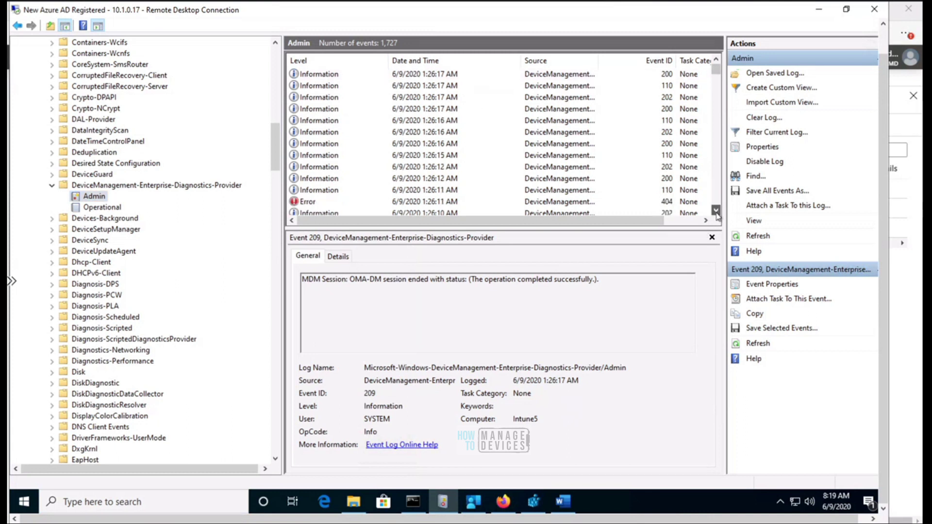
left_click(716, 210)
left_click(716, 210)
left_click(716, 210)
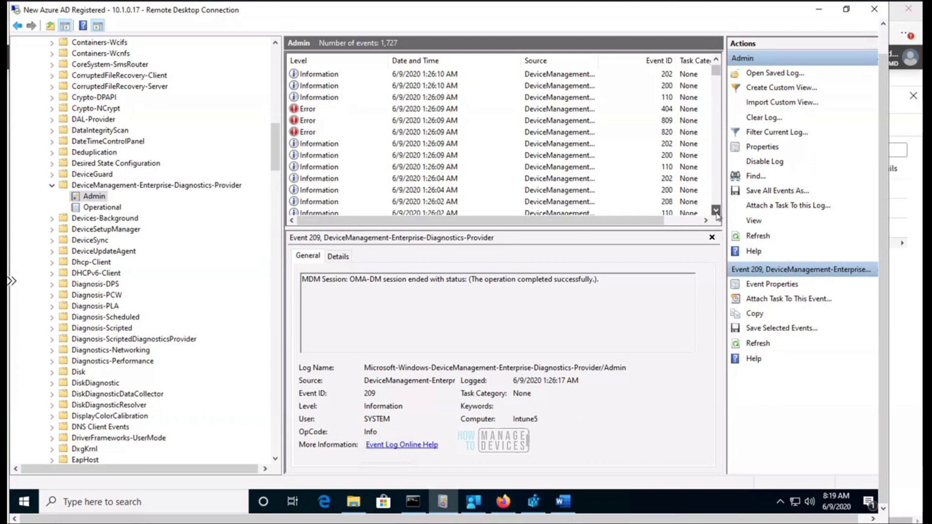
left_click(716, 210)
left_click(716, 210)
left_click(716, 210)
left_click(716, 210)
left_click(716, 210)
left_click(716, 210)
left_click(716, 210)
left_click(716, 211)
left_click(716, 210)
left_click(716, 210)
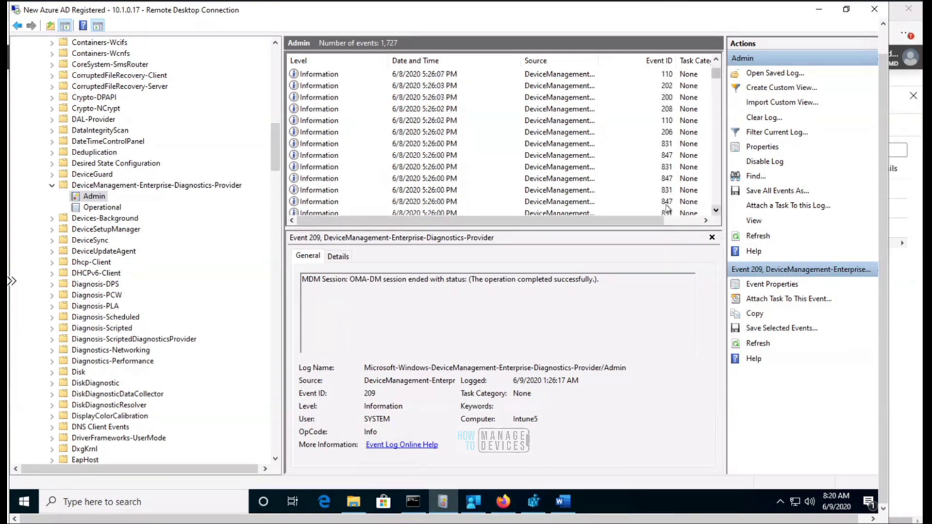
left_click(427, 190)
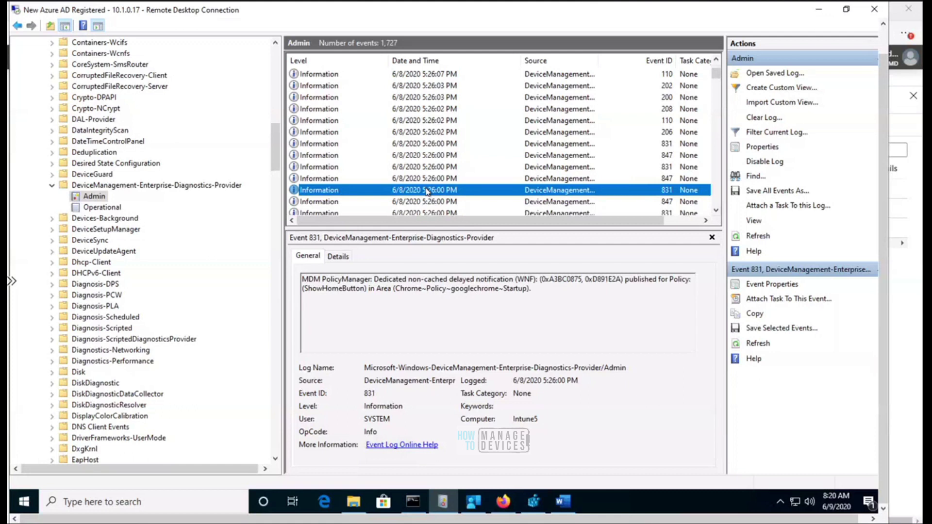
Step: Step through the 9:26 AM session events, comparing policy events 831 and 847 and event 110
key("Down")
key("Down")
key("Down")
key("Down")
key("Down")
key("Down")
key("Down")
key("Down")
key("Down")
key("Down")
key("Down")
key("Down")
key("Down")
key("Down")
key("Down")
key("Down")
key("Down")
key("Down")
key("Down")
key("Down")
key("Down")
key("Down")
key("Down")
key("Down")
key("Down")
key("Down")
key("Down")
key("Down")
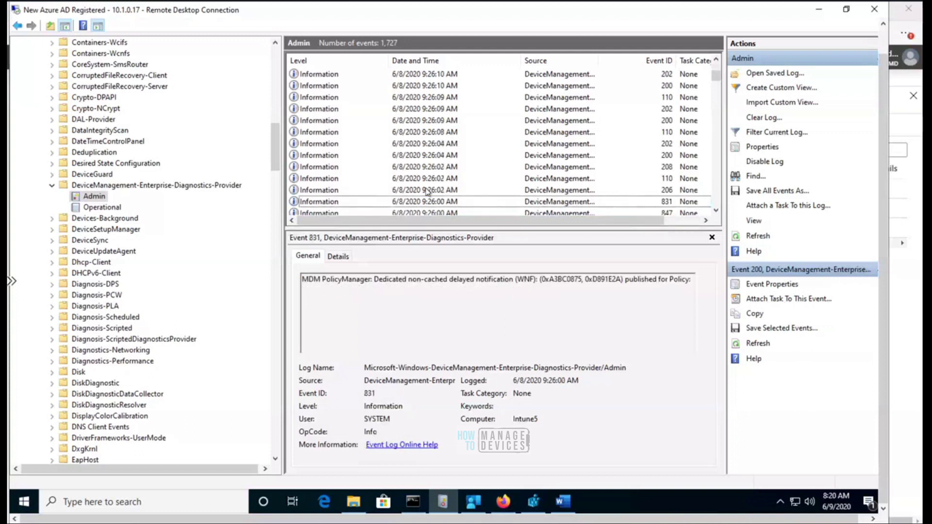
key("Down")
key("Down")
key("Down")
key("Down")
key("Down")
key("Down")
key("Down")
key("Down")
key("Down")
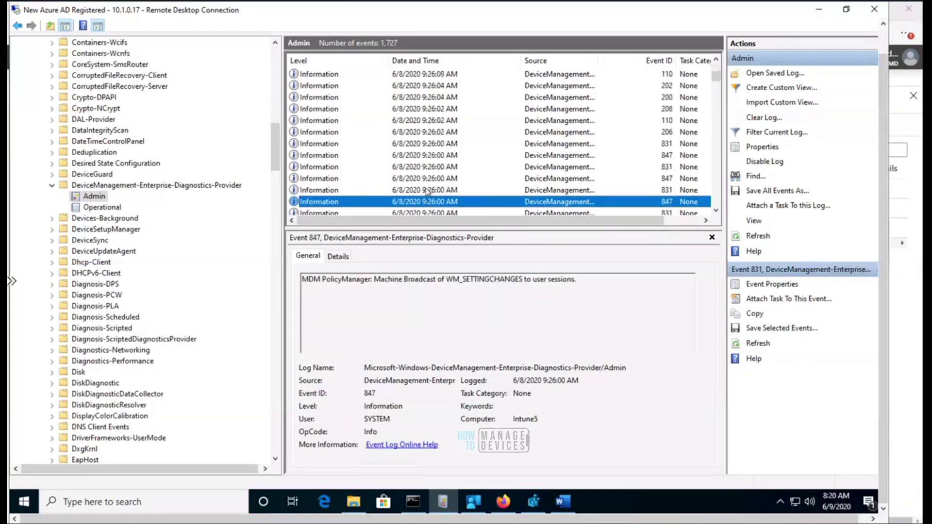
key("Down")
key("Down")
key("Down")
key("Down")
key("Down")
key("Down")
key("Down")
key("Down")
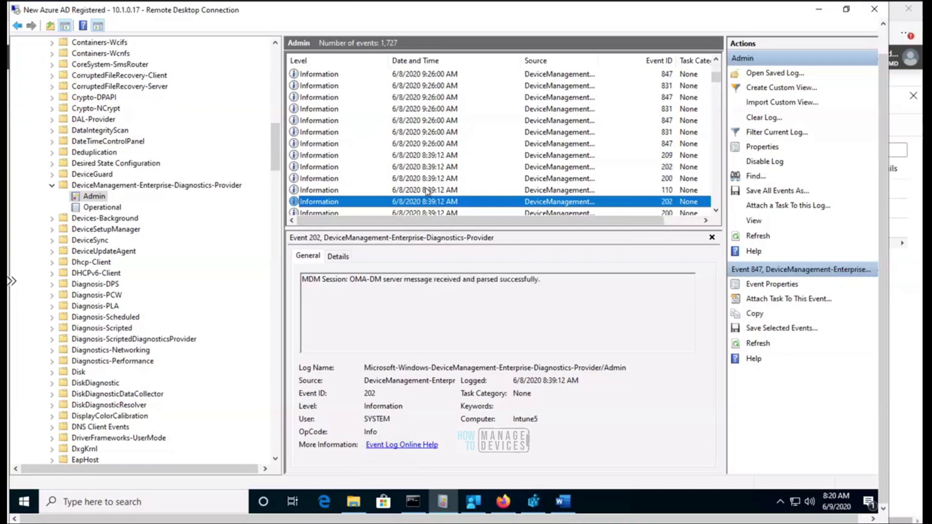
key("Up")
key("Up")
key("Up")
key("Up")
key("Up")
key("Up")
key("Up")
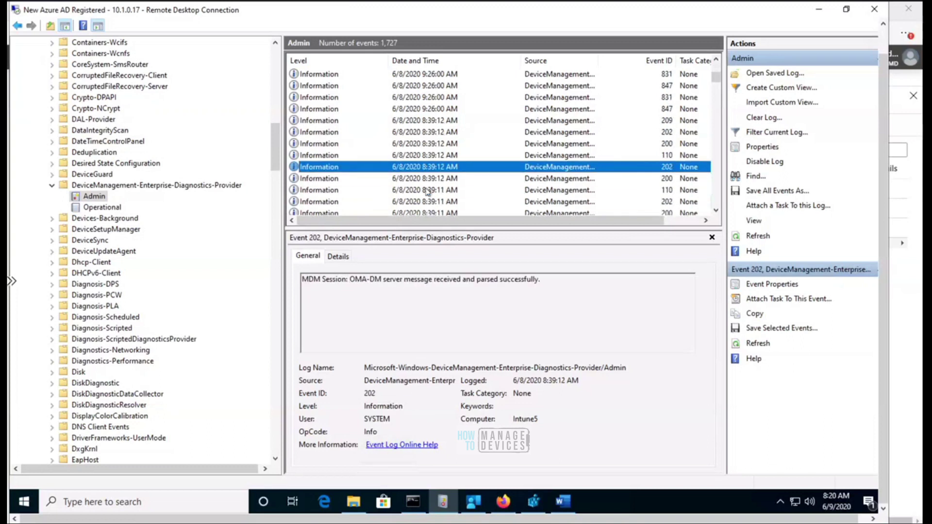
key("Up")
key("Up")
key("Up")
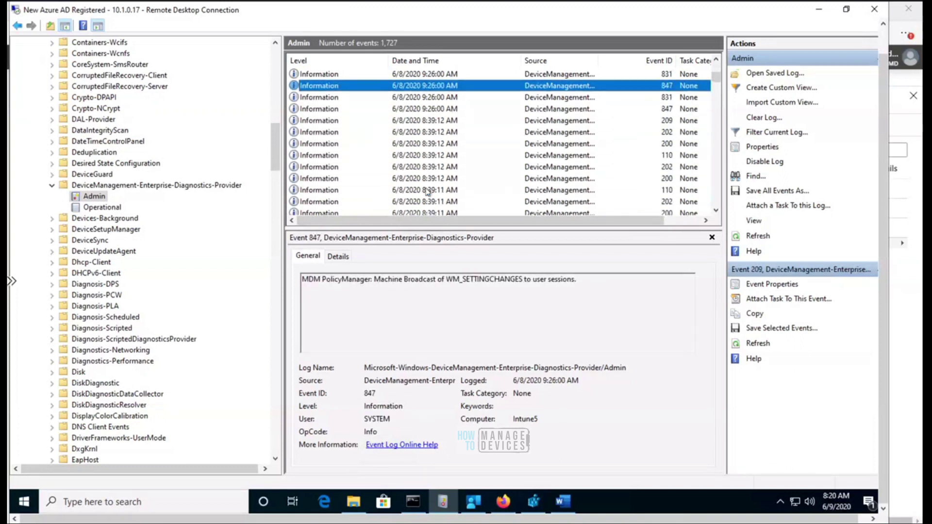
key("Up")
key("Down")
key("Down")
key("Down")
key("Down")
key("Down")
key("Down")
key("Down")
key("Down")
key("Down")
key("Down")
key("Down")
key("Down")
key("Down")
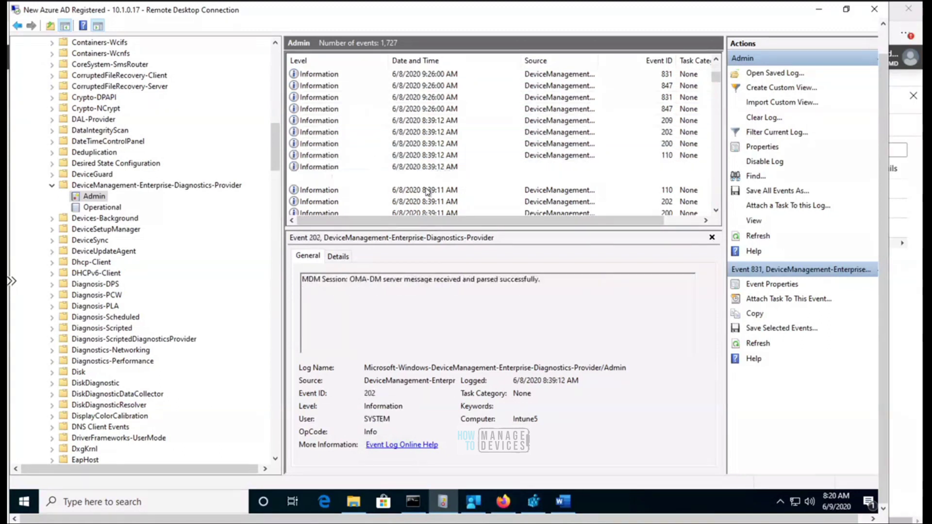
key("Up")
key("Down")
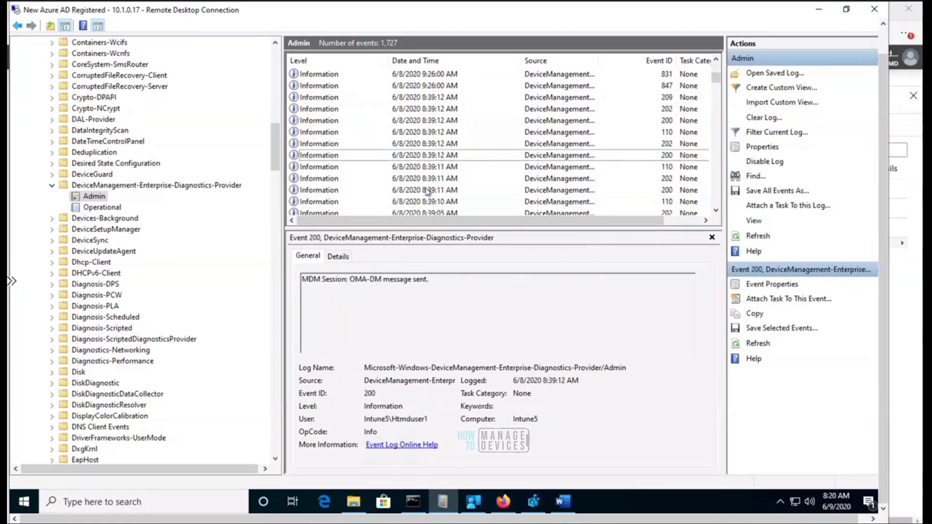
key("Page_Up")
key("Up")
key("Up")
key("Up")
key("Up")
key("Up")
key("Up")
key("Up")
key("Up")
key("Up")
key("Up")
key("Up")
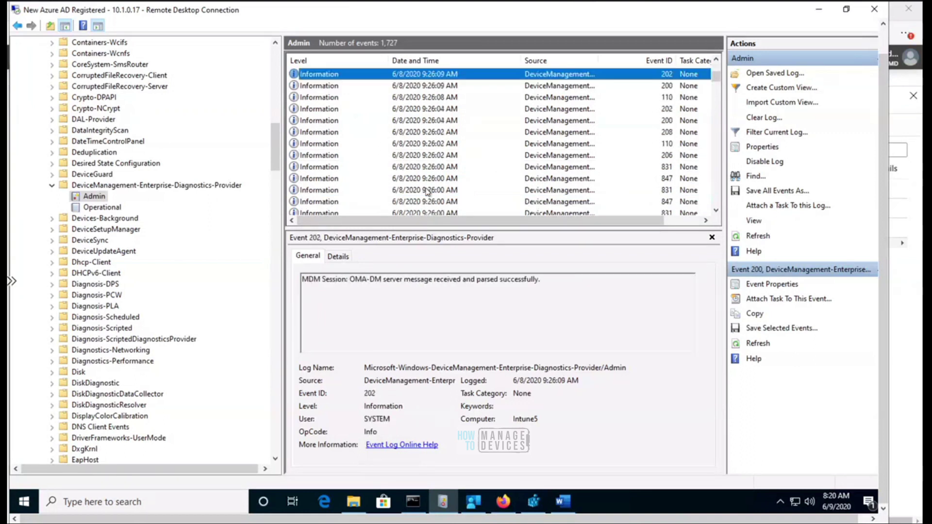
key("Up")
key("Up")
key("Up")
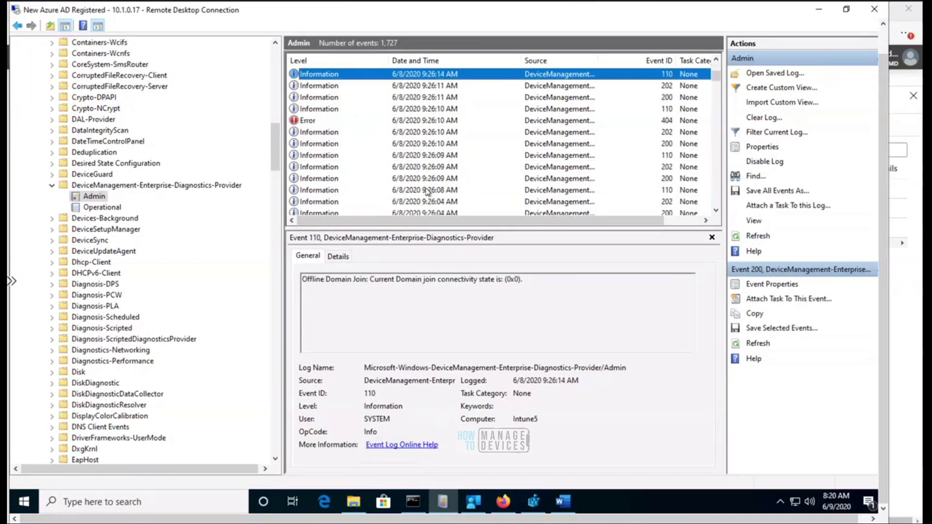
Step: Inspect the Error 404 and Error 809 failures and the 5:26 PM session start event 208
scroll(427, 192, "up", 1)
key("Down")
key("Down")
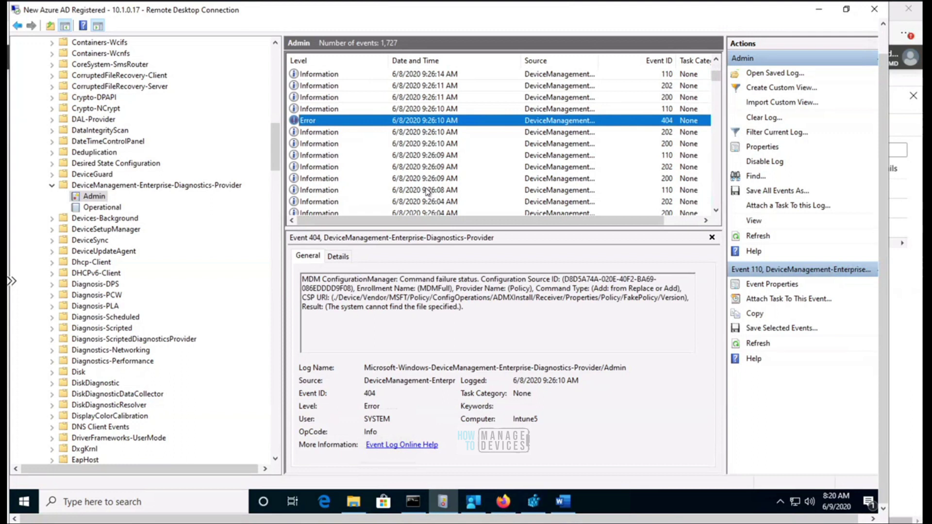
key("Up")
key("Up")
key("Up")
key("Up")
key("Up")
key("Up")
key("Up")
key("Up")
key("Up")
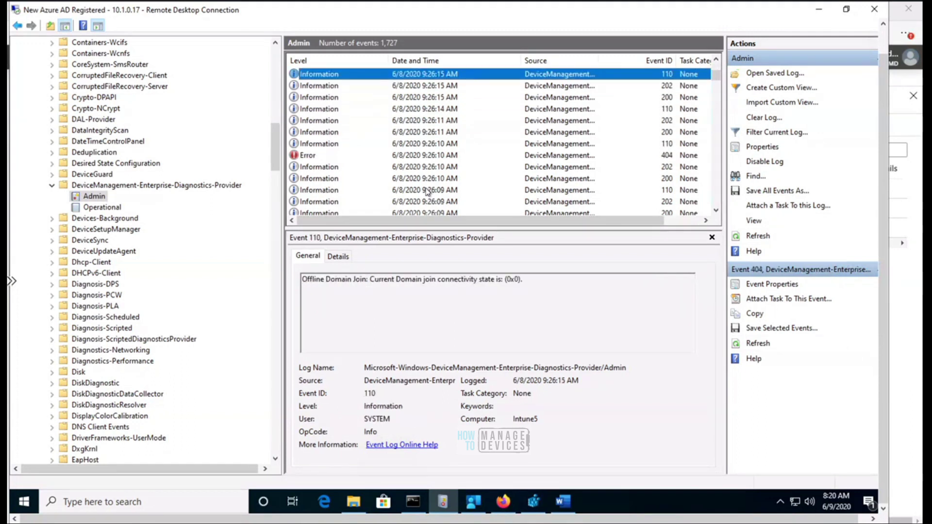
key("Up")
key("Up")
key("Up")
key("Up")
key("Up")
key("Up")
key("Up")
key("Up")
key("Up")
key("Up")
key("Up")
key("Up")
key("Up")
key("Up")
key("Up")
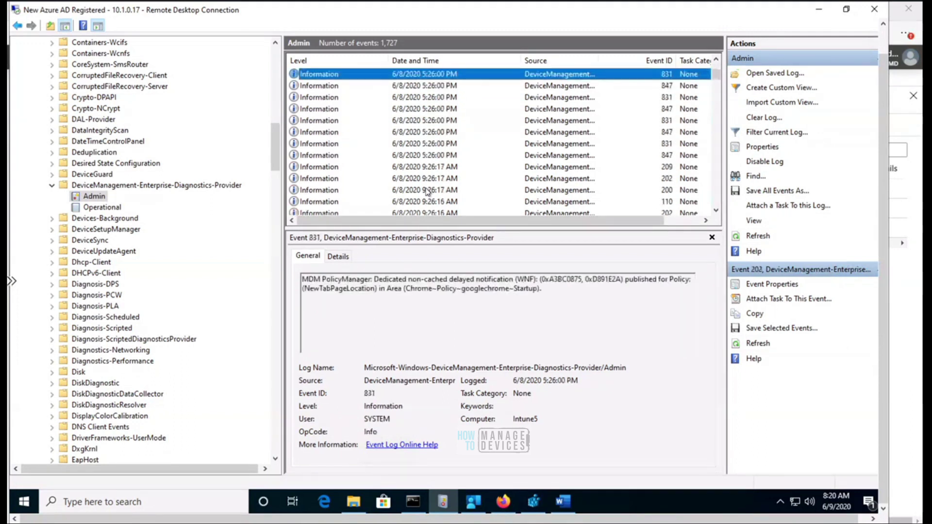
key("Up")
key("Up")
key("Up")
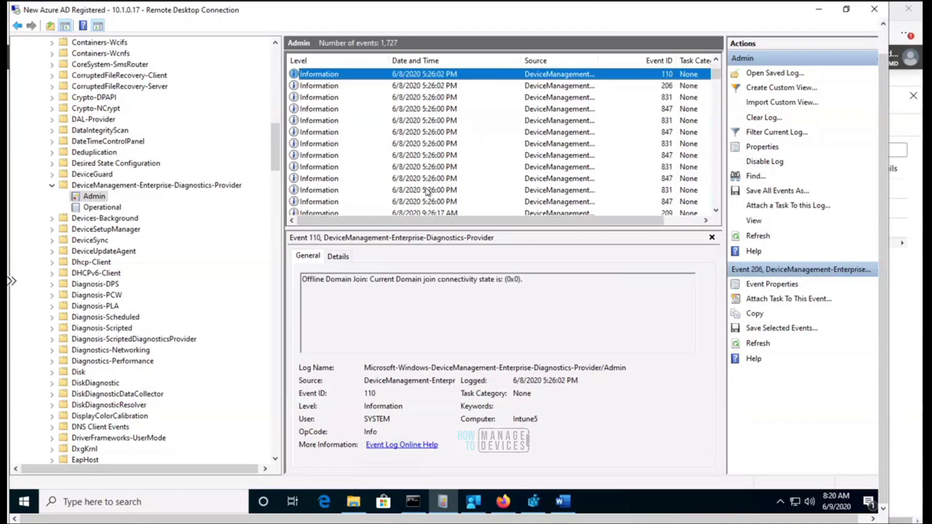
key("Down")
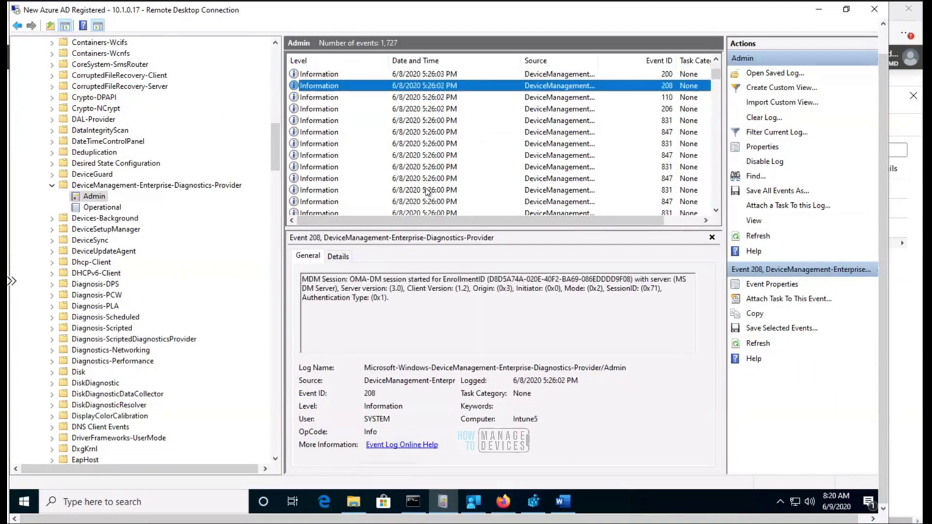
key("Up")
key("Up")
key("Up")
key("Up")
key("Up")
key("Up")
key("Up")
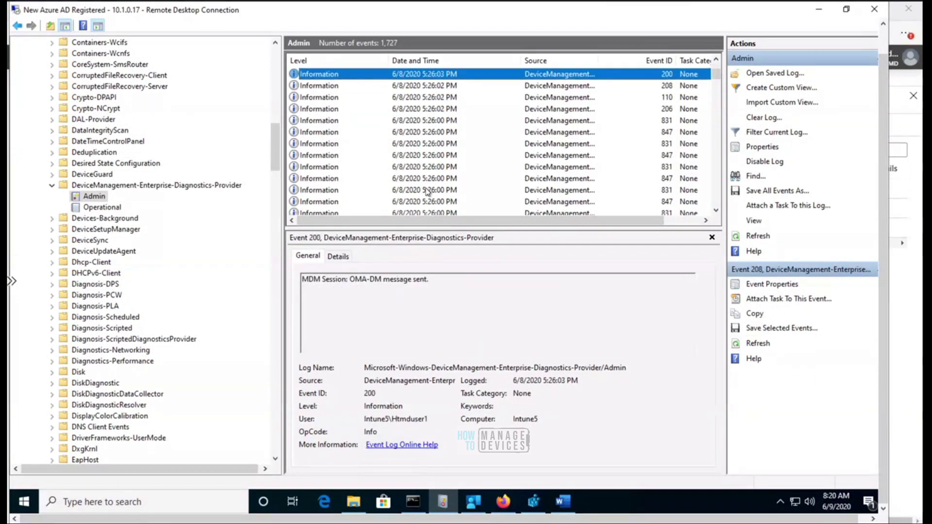
key("Up")
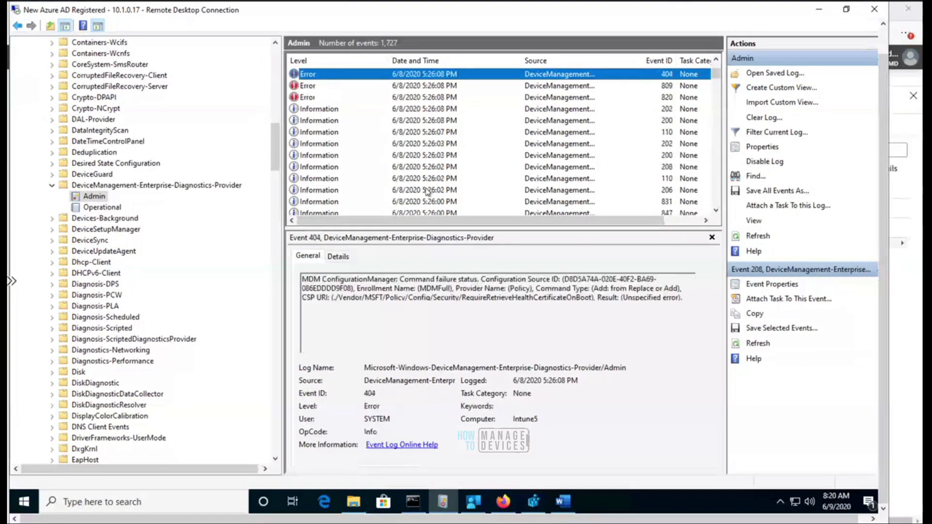
key("Down")
Step: Step up through the session-end events to the 6/9 1:26 AM session and server-message event 202
key("Up")
key("Up")
key("Up")
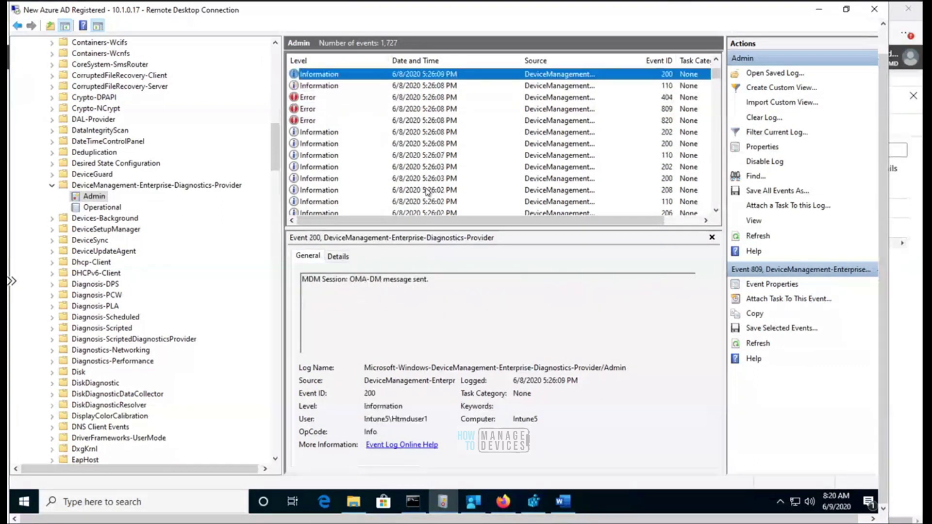
key("Up")
key("Up")
key("Up")
key("Down")
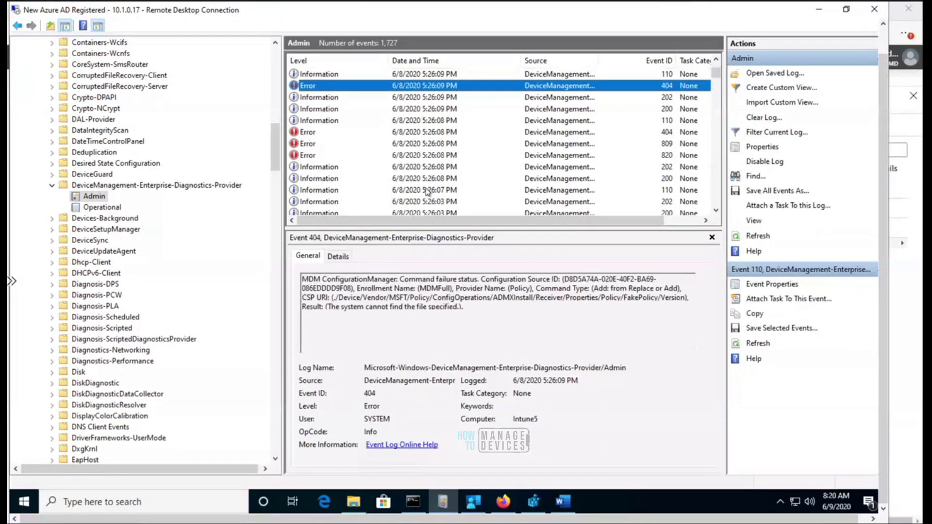
key("Up")
key("Up")
key("Up")
key("Up")
key("Up")
key("Down")
key("Up")
key("Up")
key("Up")
key("Up")
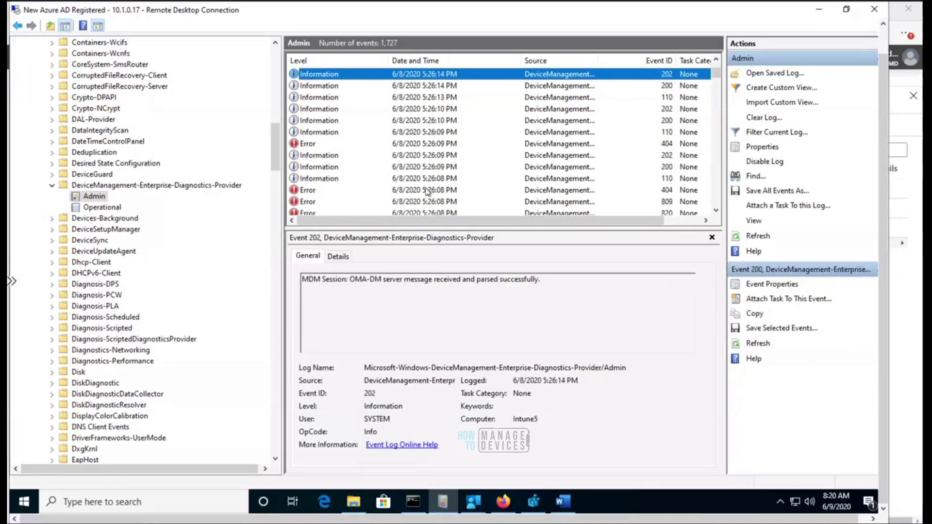
key("Up")
key("Up")
key("Up")
key("Up")
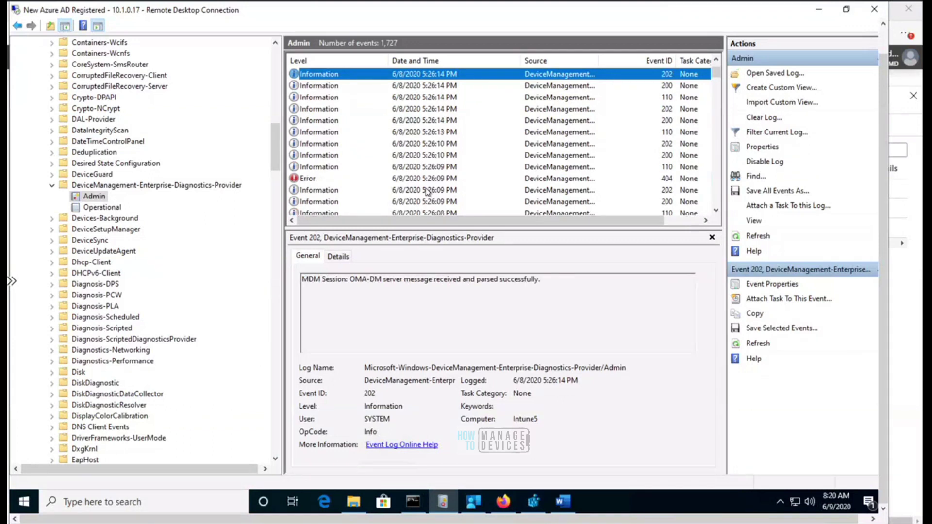
key("Up")
key("Up")
key("Up")
key("Up")
key("Up")
key("Up")
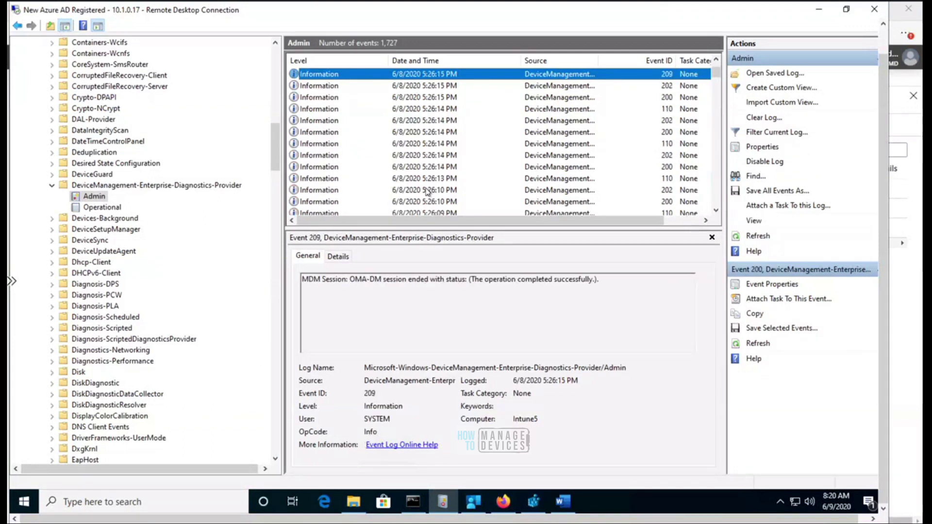
key("Down")
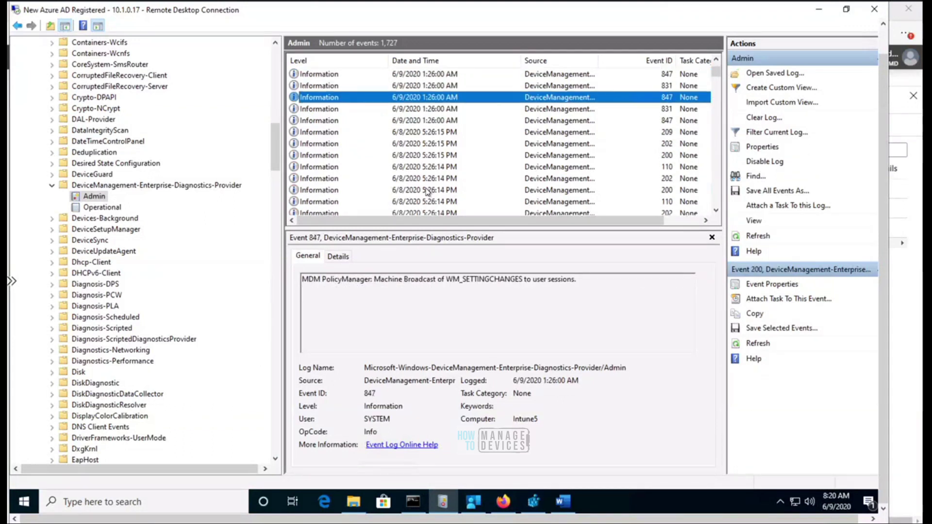
key("Up")
key("Up")
key("Up")
key("Up")
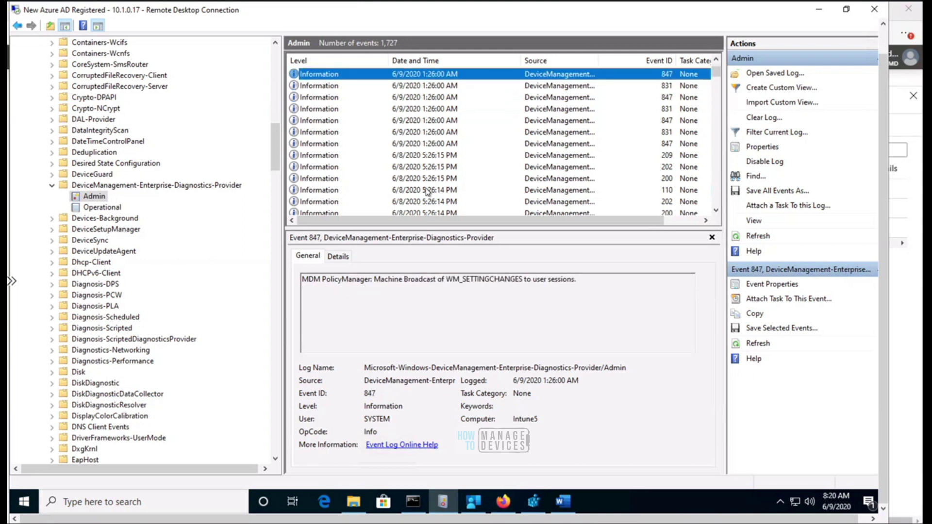
key("Up")
key("Up")
key("Up")
key("Up")
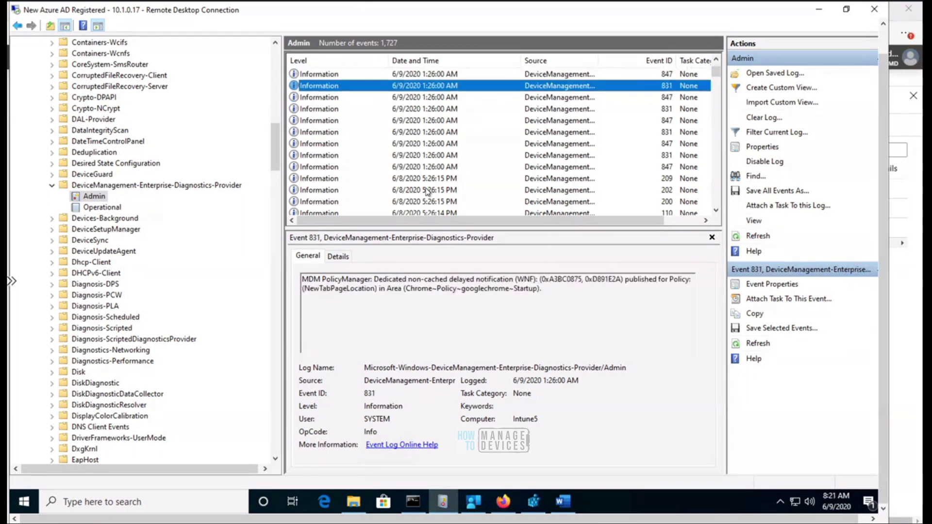
key("Up")
key("Up")
key("Up")
key("Up")
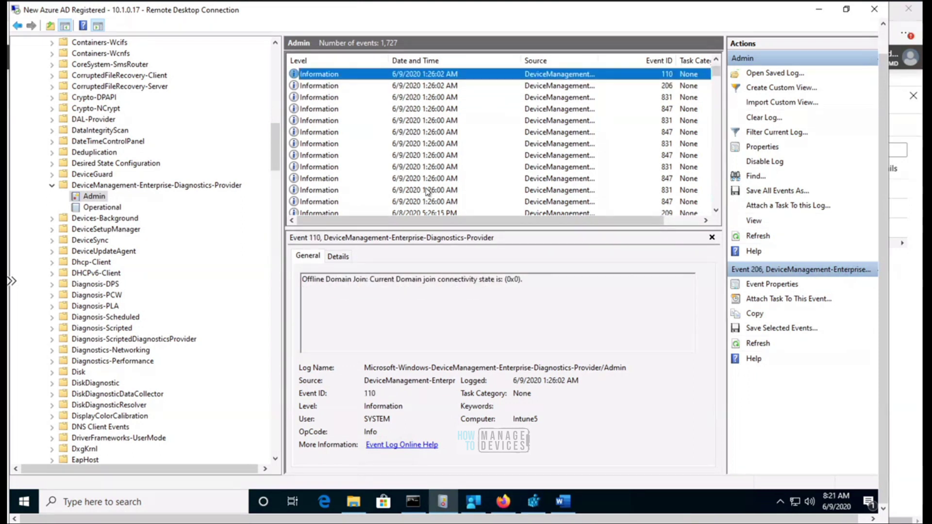
key("Down")
key("Down")
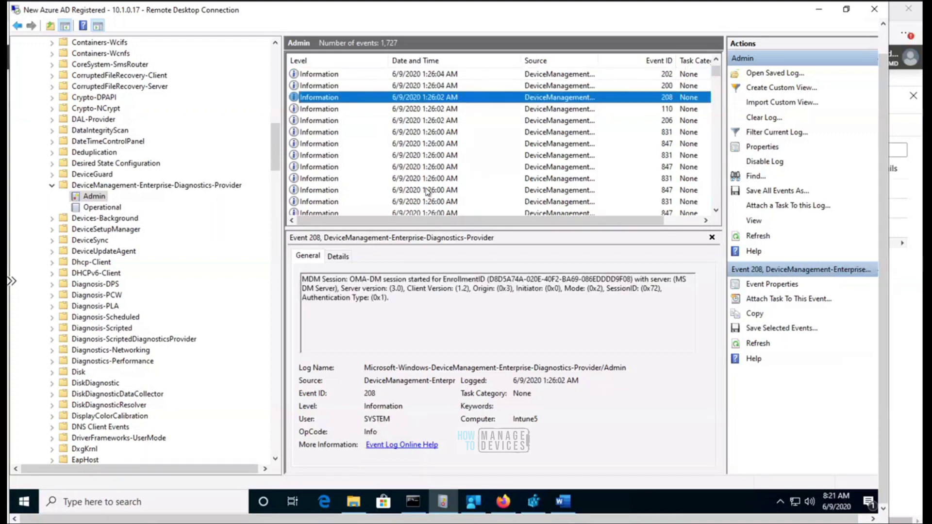
key("Up")
key("Up")
Step: Reload the log with F5 and step down through the newest 1:26 AM session events
key("F5")
key("Up")
key("Down")
key("F5")
key("F5")
key("F5")
key("F5")
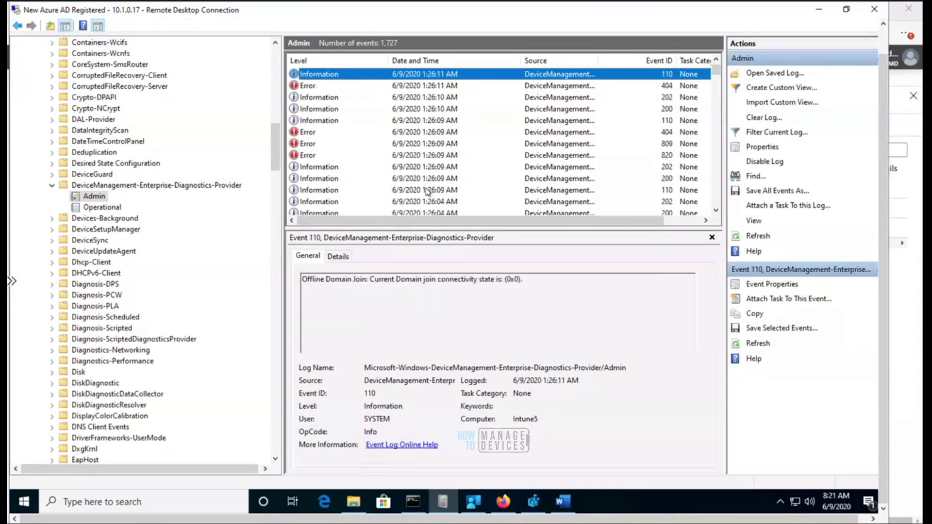
key("F5")
key("F5")
key("F5")
key("F5")
key("F5")
key("F5")
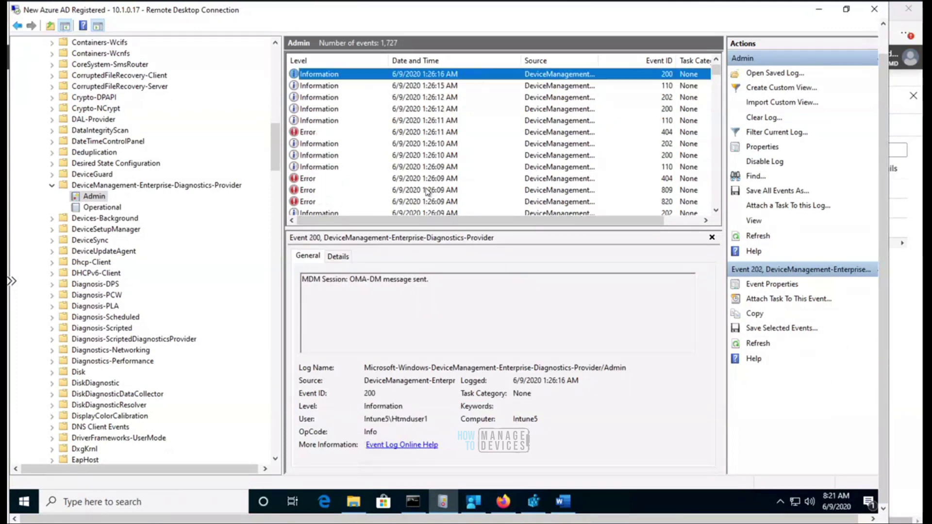
key("F5")
key("F5")
key("F5")
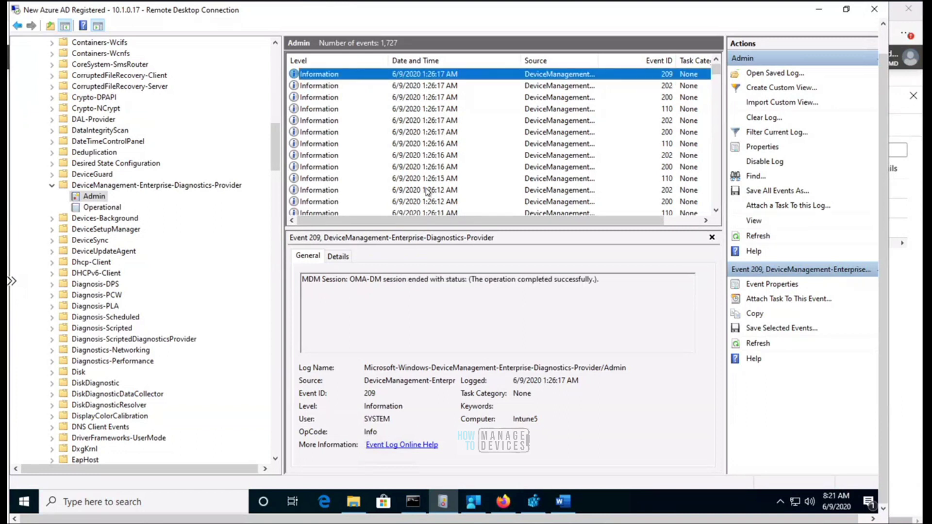
key("Down")
key("Down")
key("Down")
key("Down")
key("Down")
key("Down")
key("Down")
key("Down")
key("Down")
key("Down")
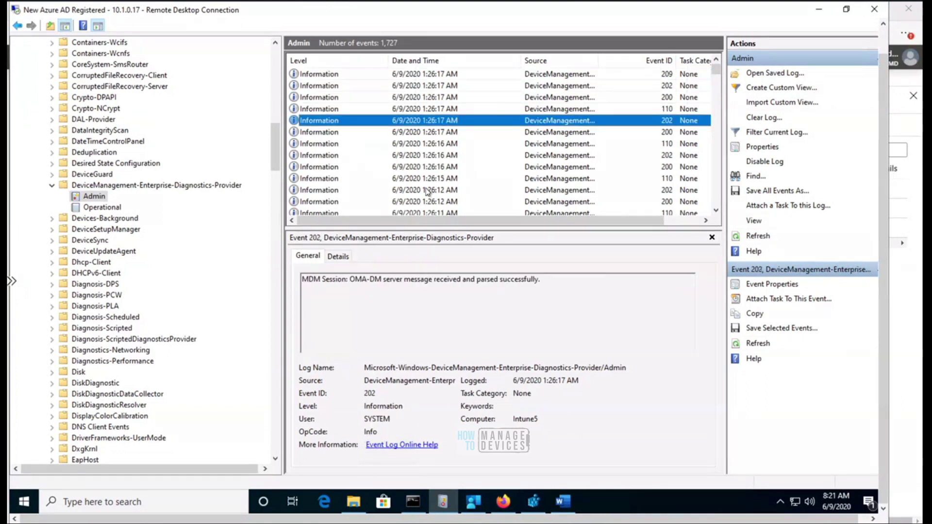
key("Down")
key("Down")
key("Down")
key("Down")
key("Down")
key("Down")
key("Down")
key("Down")
key("Down")
key("Down")
key("Down")
key("Down")
key("Down")
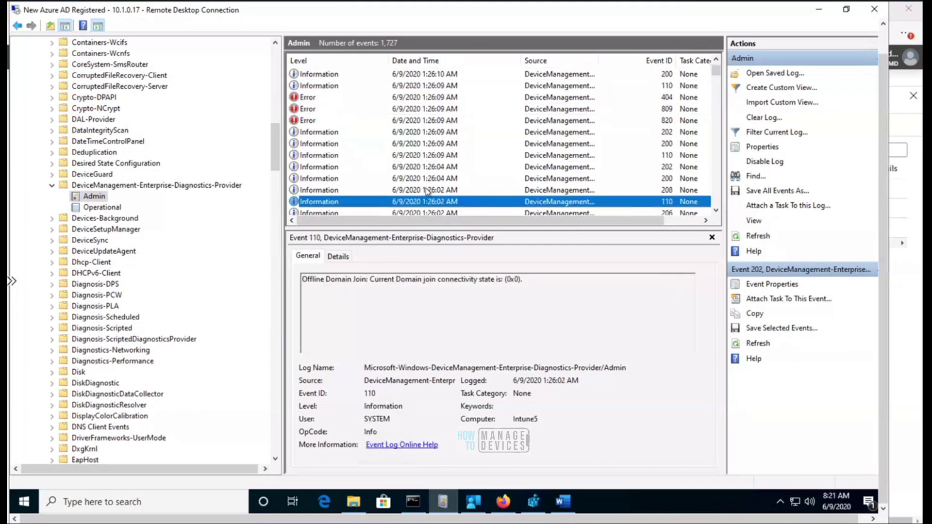
key("Down")
key("Down")
key("Down")
key("Down")
key("Down")
key("Down")
key("Down")
key("Down")
key("Down")
key("Down")
key("Down")
key("Down")
key("Down")
key("Down")
key("Down")
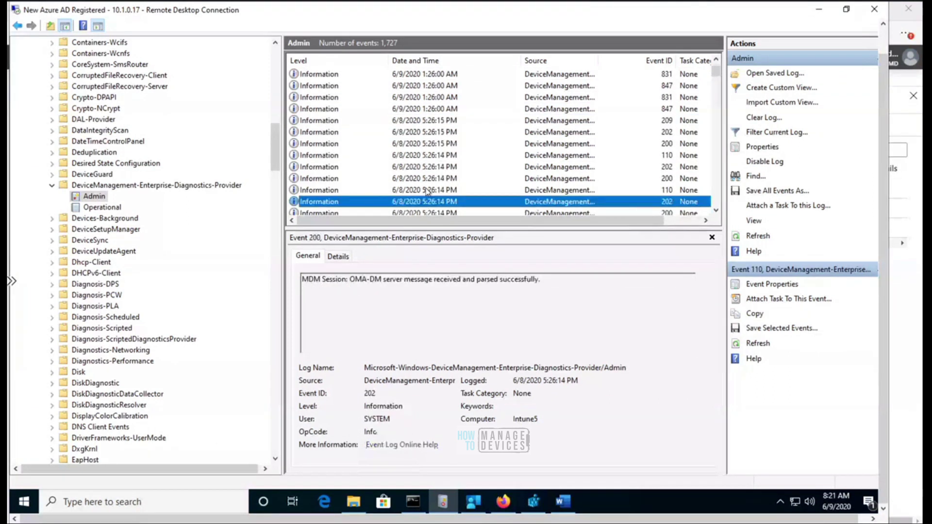
key("Down")
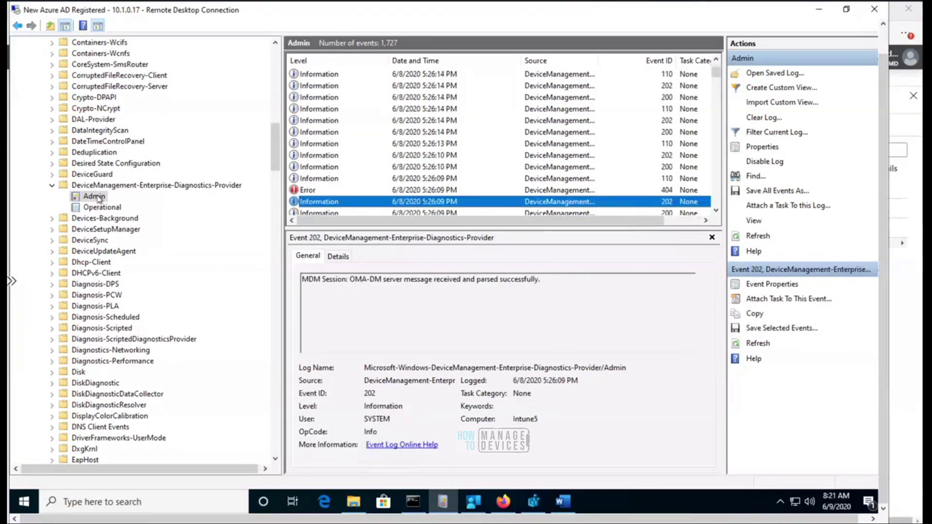
Step: Refresh the Admin log and view the server message parsed event's details
right_click(99, 198)
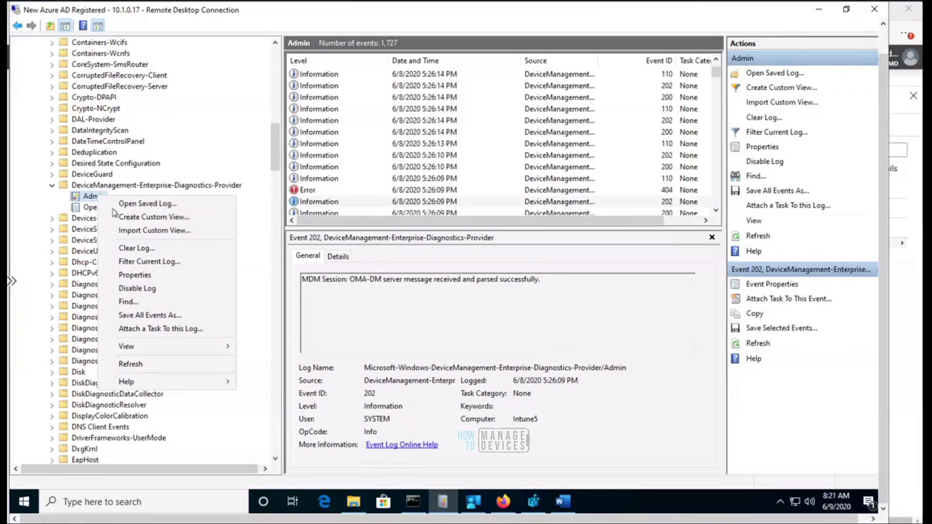
left_click(145, 364)
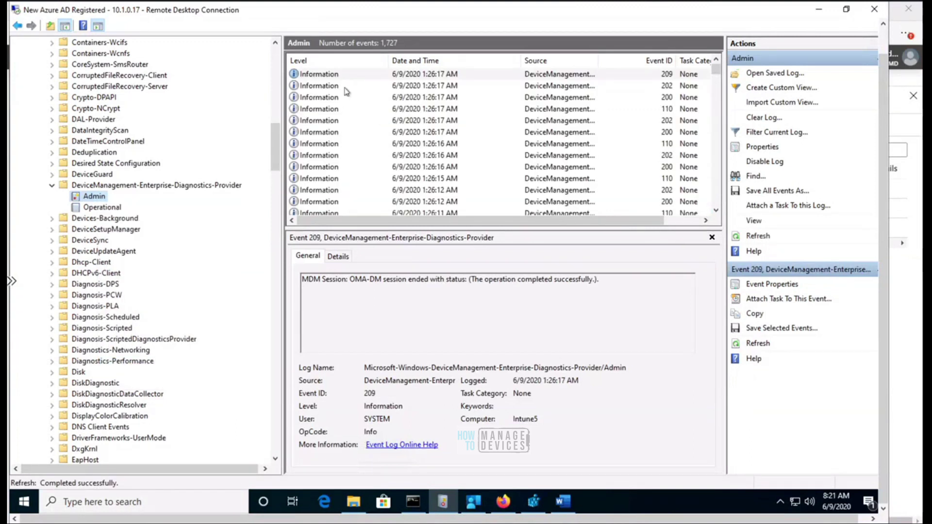
left_click(327, 85)
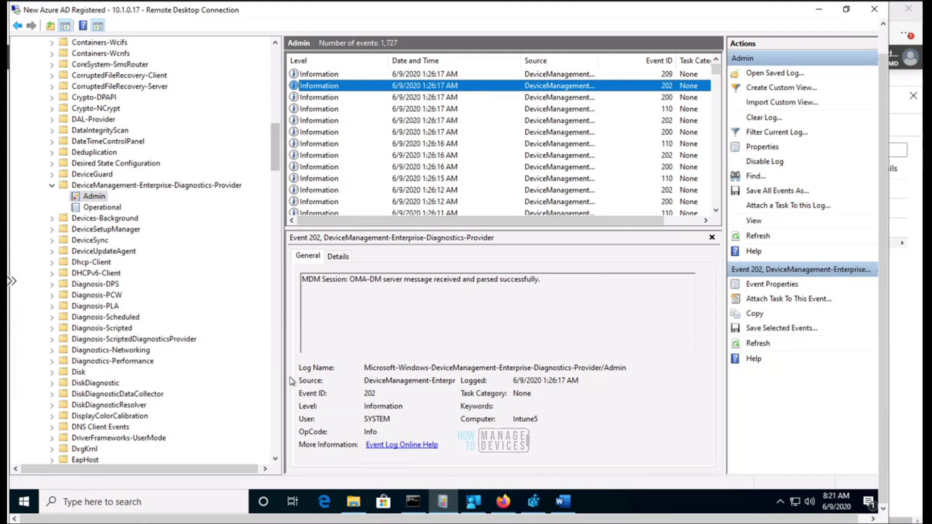
Step: Minimize the session, then bring the remote device's Event Viewer and Registry Editor forward
left_click(826, 10)
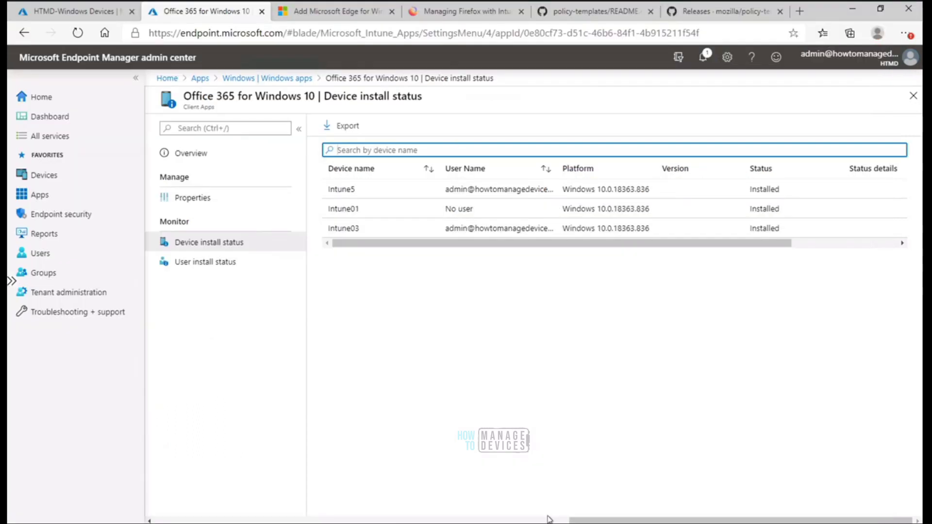
left_click(566, 510)
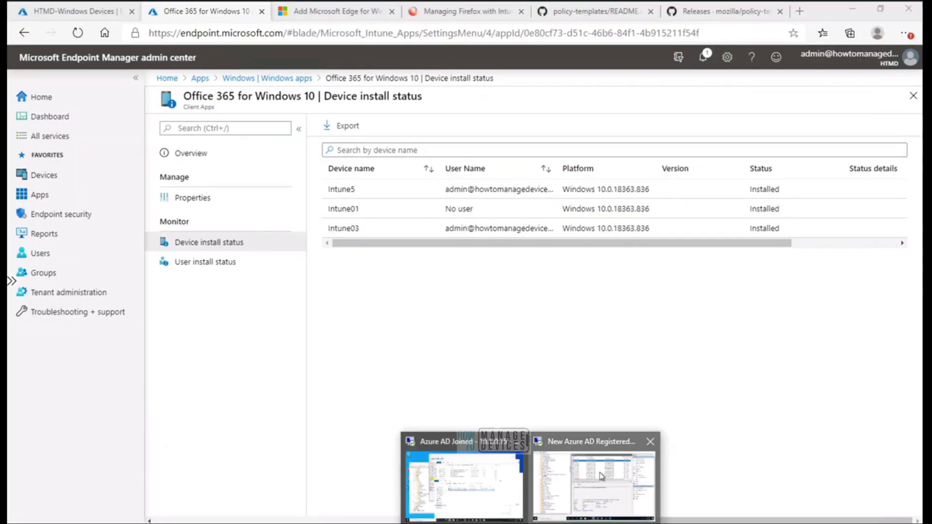
left_click(594, 486)
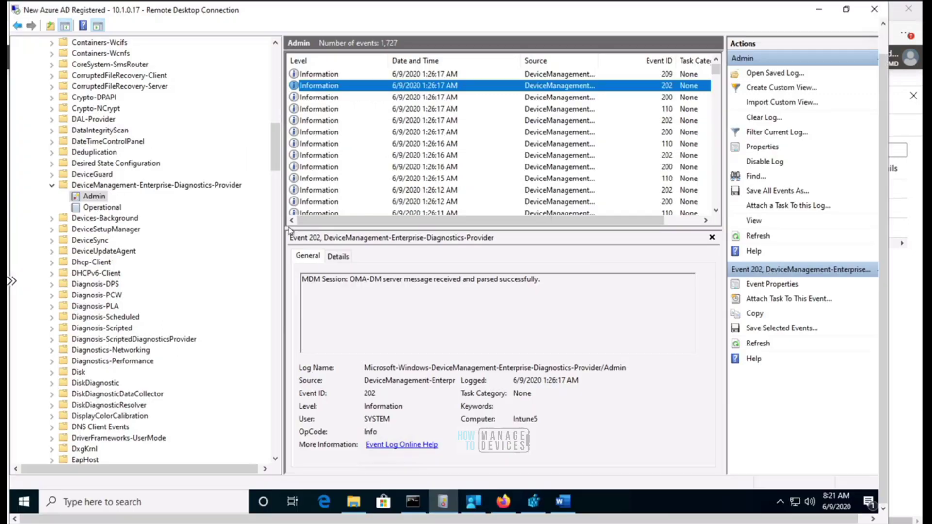
left_click(533, 505)
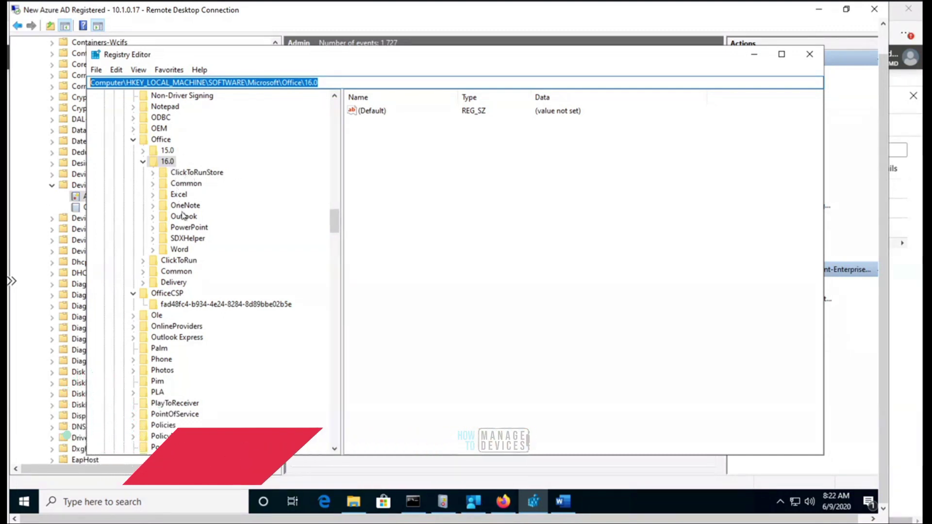
Step: Select Excel's InstallRoot under Office 16.0 showing Path C:\Program Files\Microsoft Office\root\Office16\, and expand OneNote
left_click(180, 196)
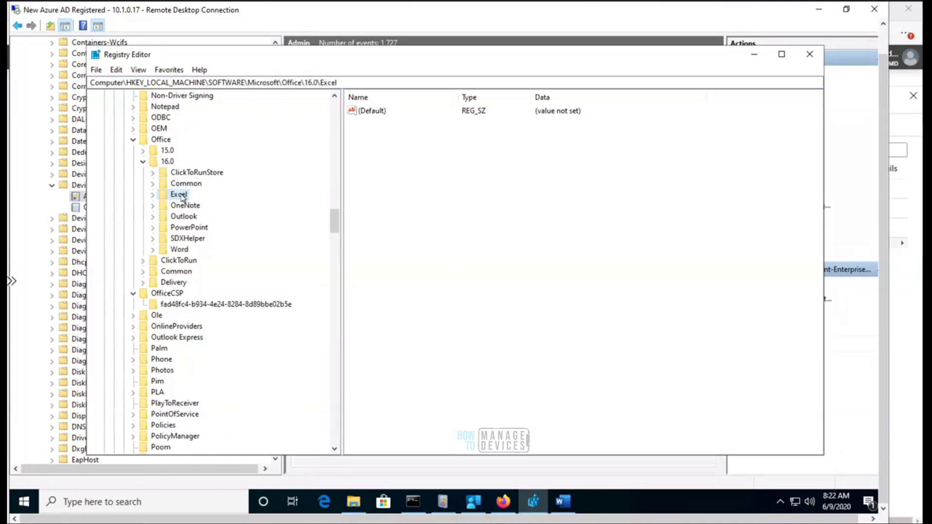
left_click(152, 195)
left_click(195, 206)
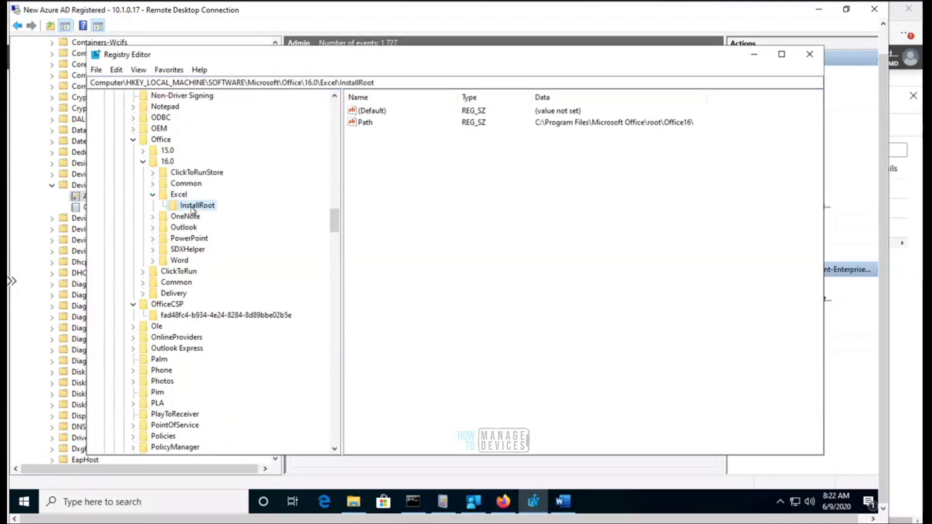
left_click(152, 218)
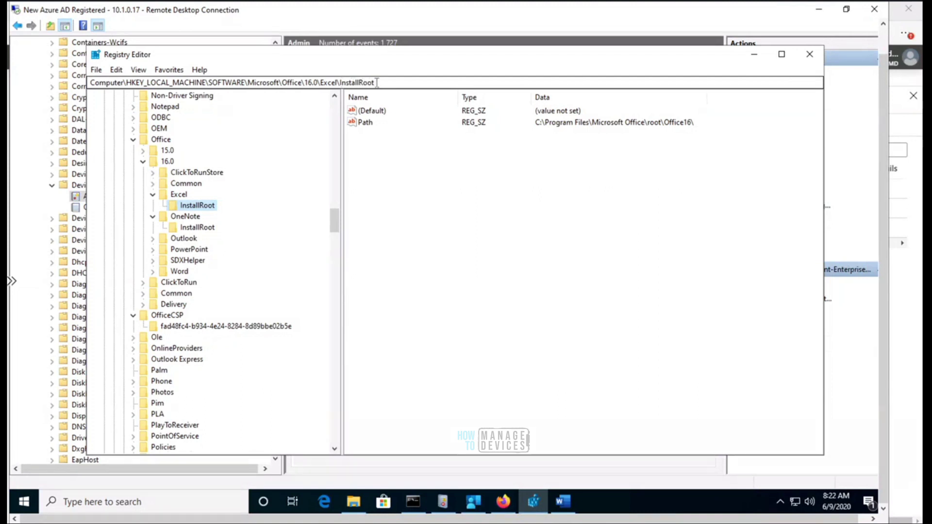
left_click(751, 57)
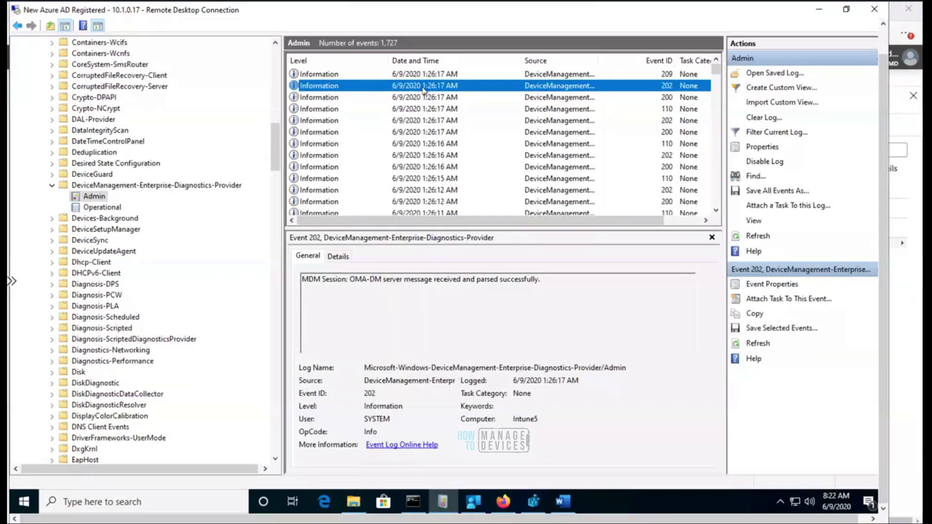
Step: Step down the Admin log from event 209 through the 5:26 PM and 9:26 AM entries to 8:31 AM
key("Up")
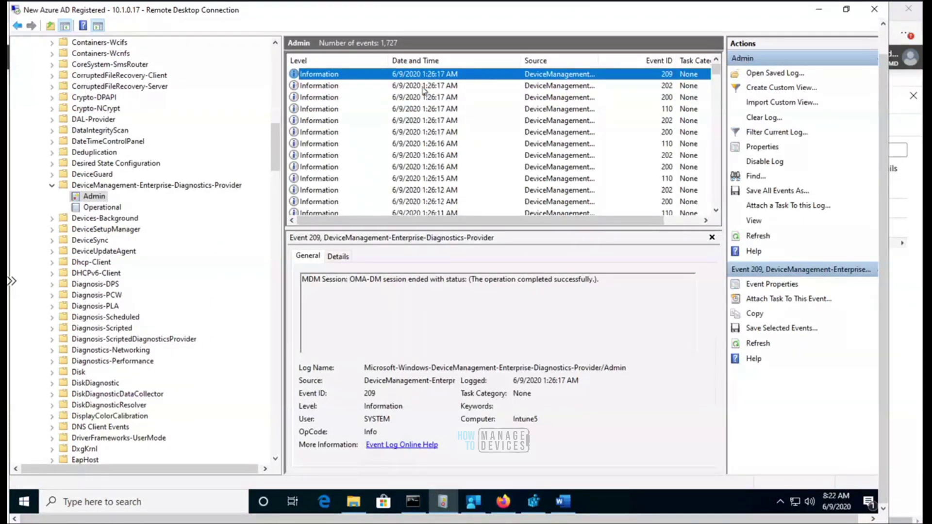
key("Down")
key("Down")
key("Down")
key("Down")
key("Down")
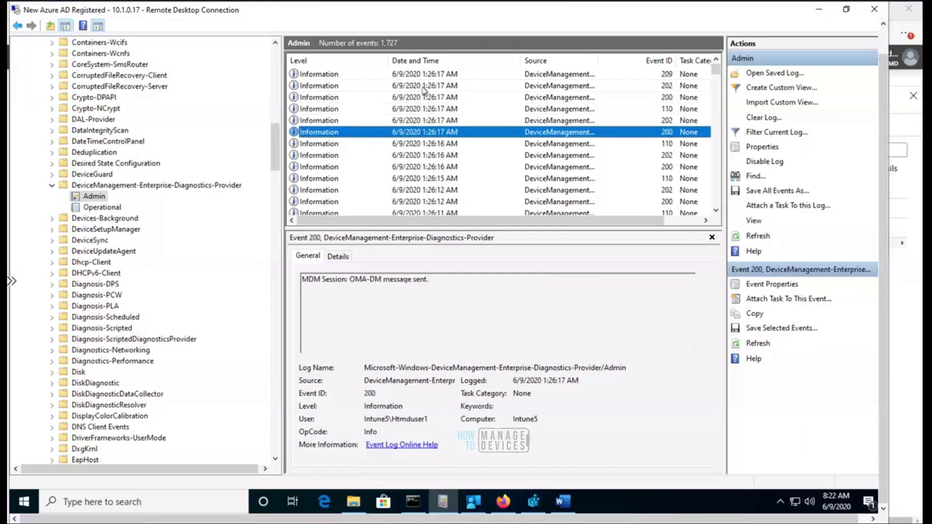
key("Down")
key("Down")
key("Down")
key("Down")
key("Down")
key("Down")
key("Down")
key("Down")
key("Down")
key("Down")
key("Down")
key("Down")
key("Down")
key("Down")
key("Down")
key("Down")
key("Down")
key("Down")
key("Down")
key("Down")
key("Down")
key("Down")
key("Down")
key("Down")
key("Down")
key("Down")
key("Down")
key("Down")
key("Down")
key("Down")
key("Down")
key("Down")
key("Down")
key("Down")
key("Down")
key("Down")
key("Down")
key("Down")
key("Down")
key("Down")
key("Down")
key("Down")
key("Down")
key("Down")
key("Down")
key("Down")
key("Down")
key("Down")
key("Down")
key("Down")
key("Down")
key("Down")
key("Down")
key("Down")
key("Down")
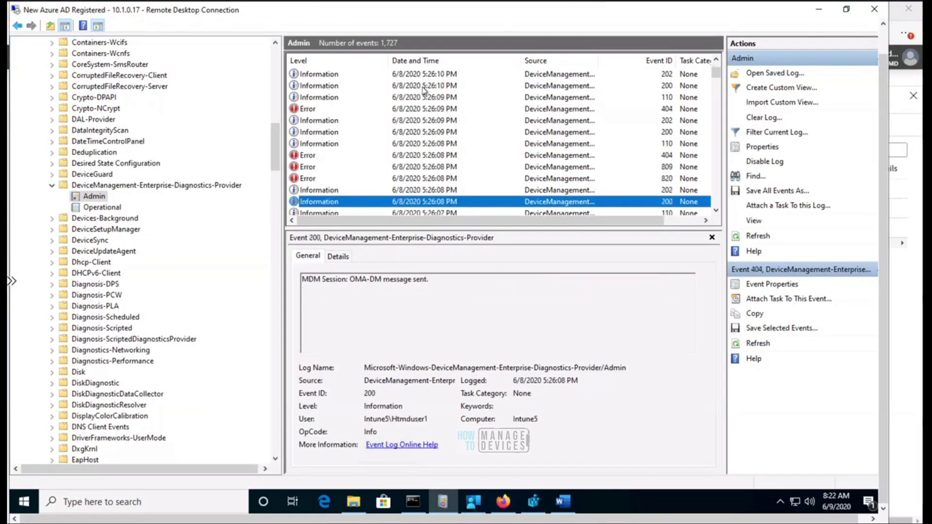
key("Down")
key("Down")
key("Down")
key("Down")
key("Down")
key("Down")
key("Down")
key("Down")
key("Down")
key("Down")
key("Down")
key("Down")
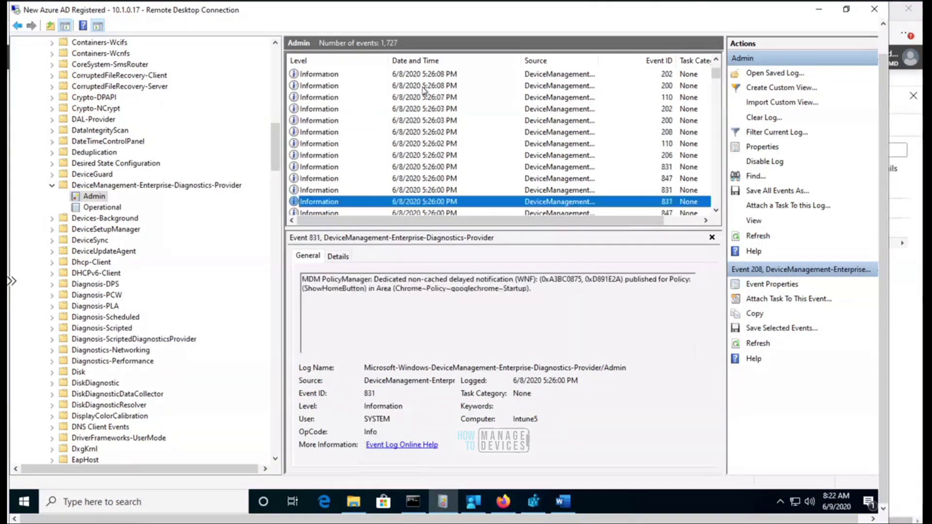
key("Down")
key("Down")
key("Down")
key("Down")
key("Down")
key("Down")
key("Down")
key("Down")
key("Down")
key("Down")
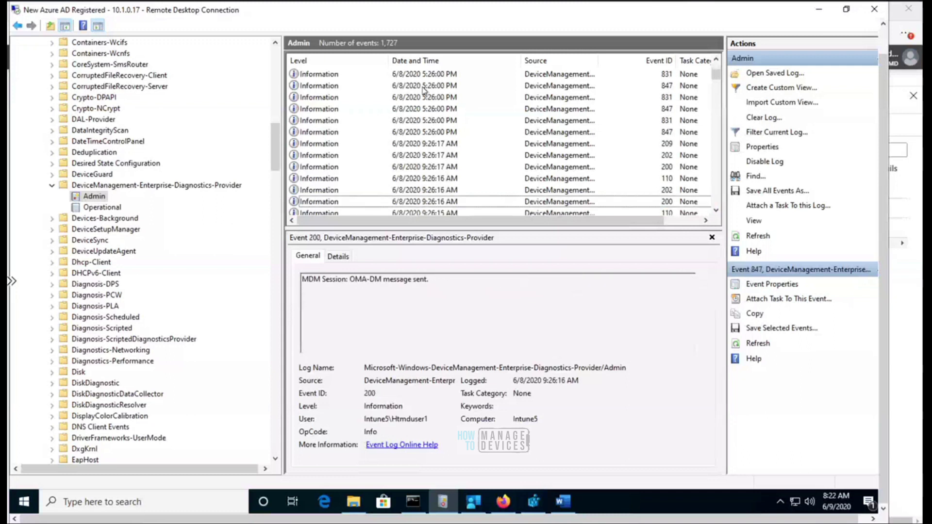
key("Down")
key("Down")
key("Down")
key("Down")
key("Down")
key("Down")
key("Down")
key("Down")
key("Down")
key("Down")
key("Down")
key("Down")
key("Down")
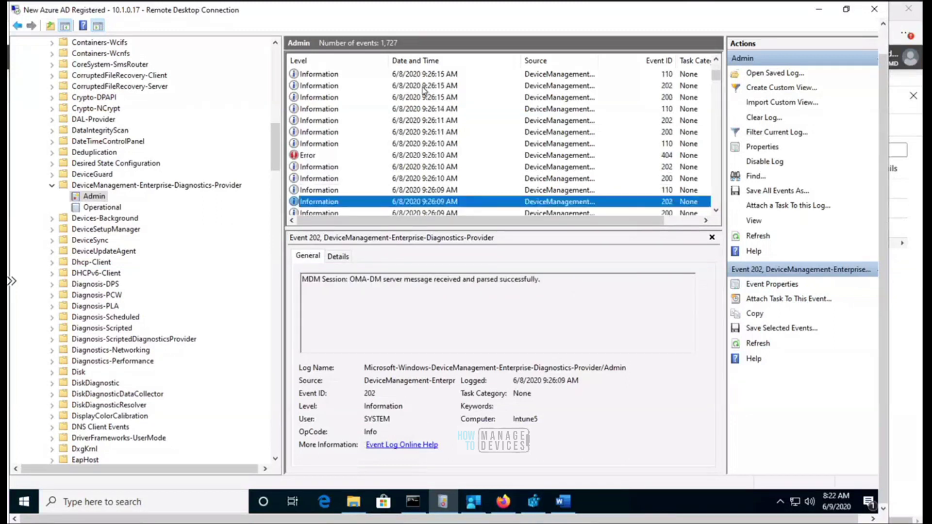
key("Down")
key("Down")
key("Down")
key("Down")
key("Down")
key("Down")
key("Down")
key("Down")
key("Down")
key("Down")
key("Down")
key("Down")
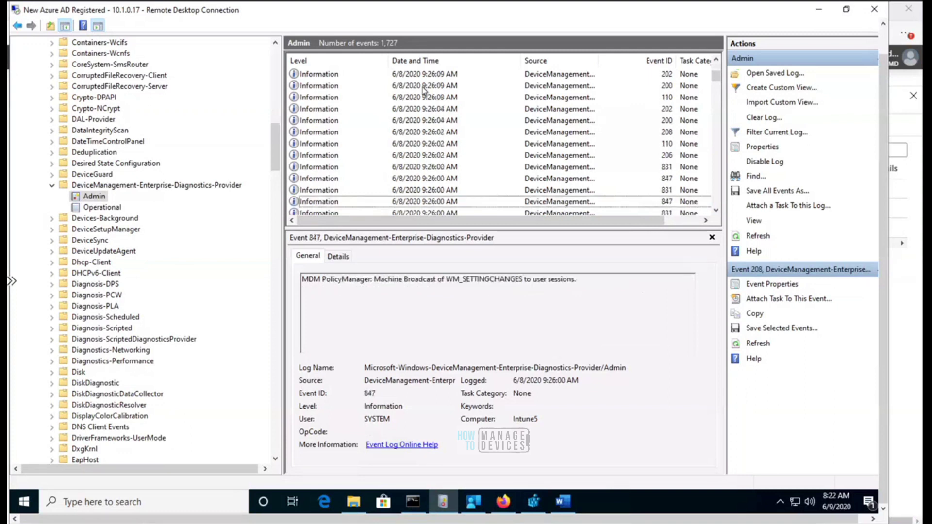
key("Down")
key("Down")
key("Down")
key("Down")
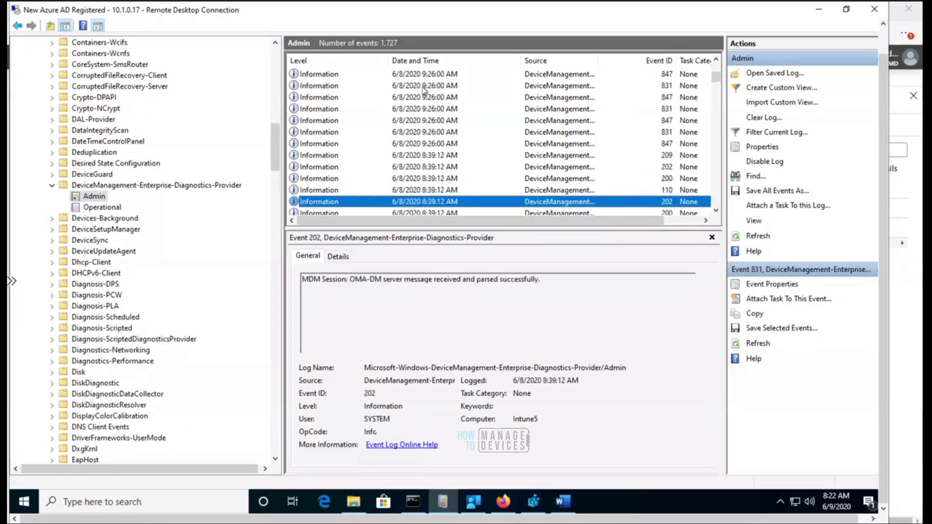
key("Down")
key("Down")
key("Down")
key("Down")
key("Down")
key("Down")
key("Down")
key("Down")
key("Down")
key("Down")
key("Down")
key("Down")
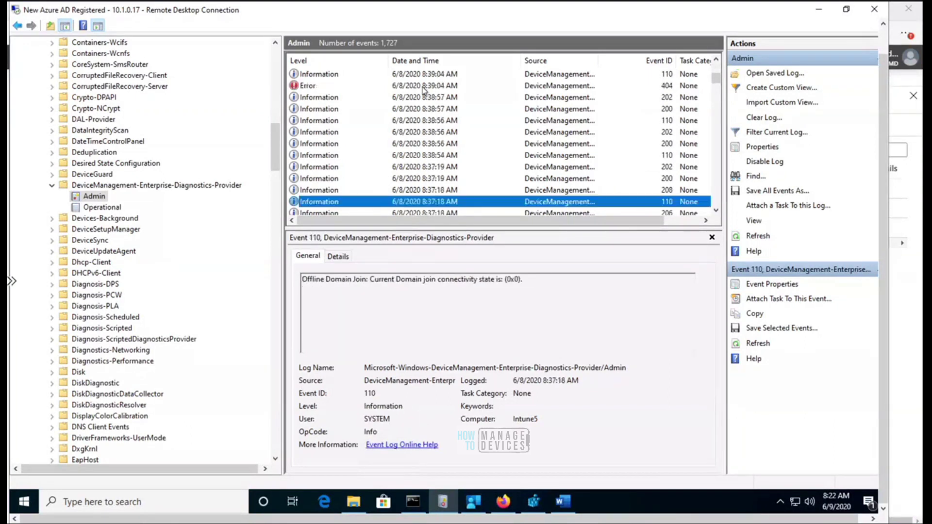
Step: Continue past the Error 404 to app download event 1905, read MSI event 1901, and open Find
key("Down")
key("Down")
key("Down")
key("Down")
key("Down")
key("Down")
key("Down")
key("Down")
key("Down")
key("Down")
key("Down")
key("Down")
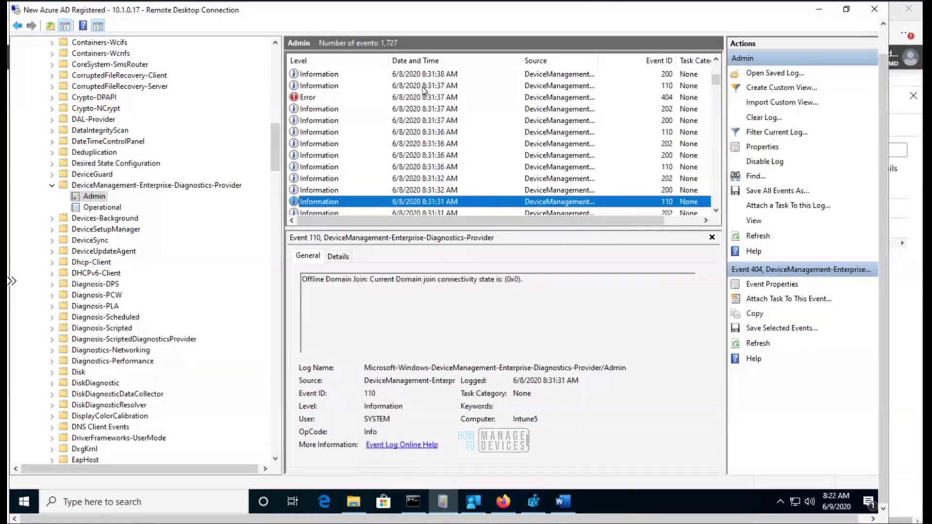
key("Down")
key("Down")
key("Down")
key("Down")
key("Down")
key("Down")
key("Down")
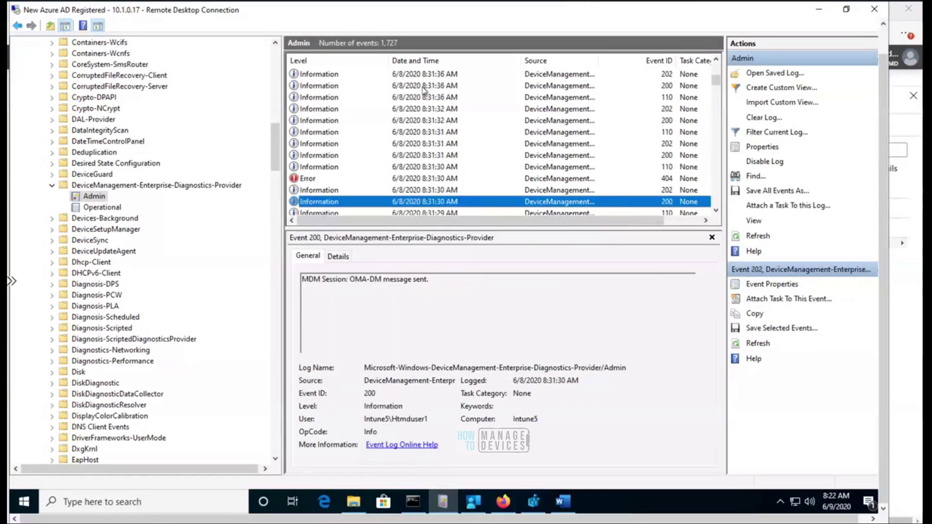
key("Down")
key("Down")
key("Down")
key("Down")
key("Down")
key("Down")
key("Down")
key("Down")
key("Down")
key("Down")
key("Down")
key("Down")
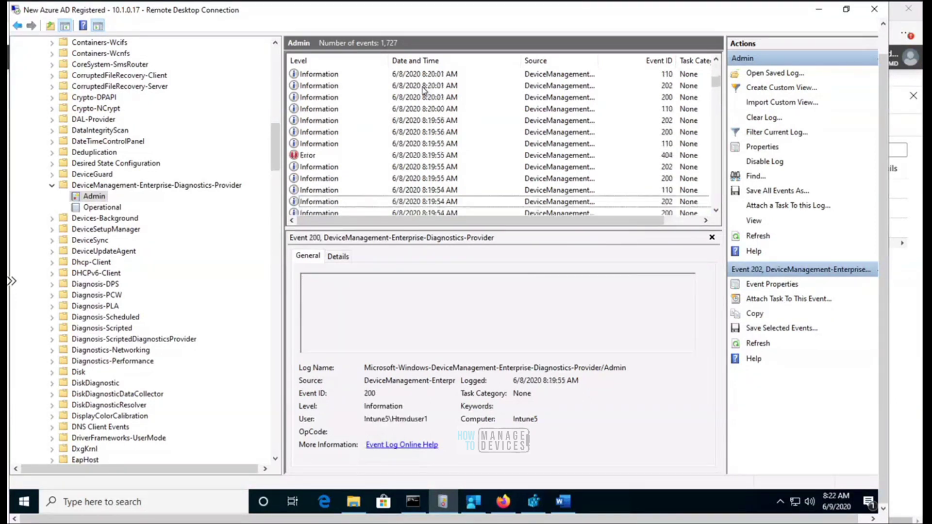
key("Down")
key("Down")
key("Down")
key("Down")
key("Down")
key("Down")
key("Down")
key("Down")
key("Down")
key("Down")
key("Down")
key("Down")
key("Down")
key("Down")
key("Down")
key("Down")
key("Down")
key("Down")
key("Down")
key("Down")
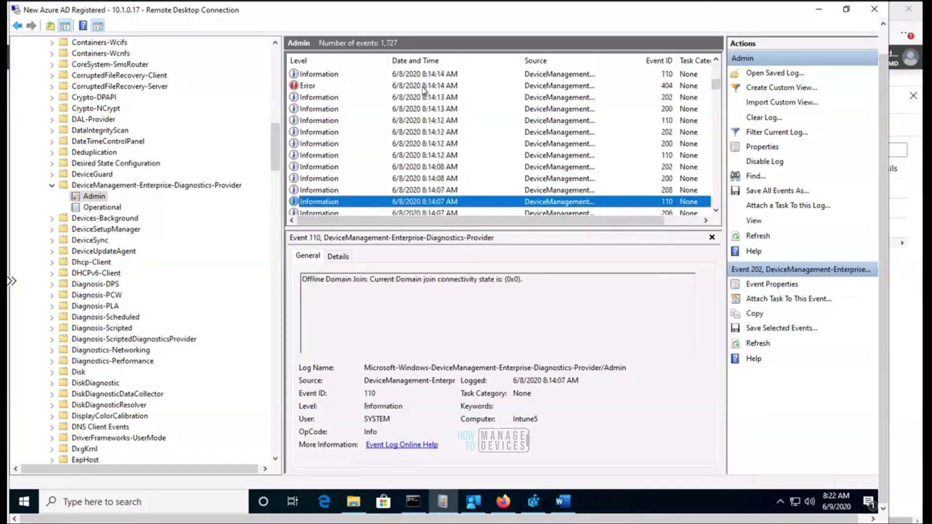
key("Down")
key("Down")
key("Down")
key("Down")
key("Down")
key("Down")
key("Down")
key("Down")
key("Down")
key("Down")
key("Down")
key("Down")
key("Down")
key("Down")
key("Down")
key("Down")
key("Down")
key("Down")
key("Down")
key("Down")
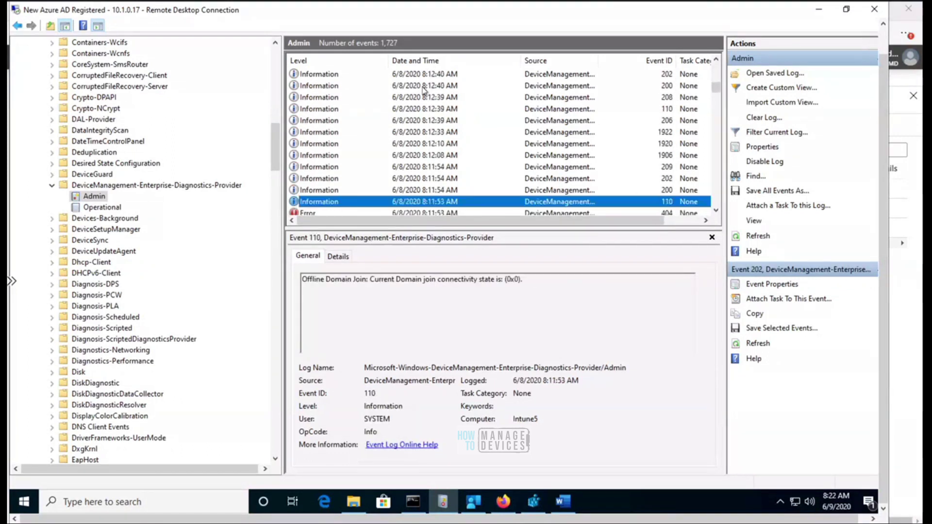
key("Down")
key("Down")
key("Down")
key("Down")
key("Down")
key("Down")
key("Down")
key("Down")
key("Down")
key("Down")
key("Down")
key("Down")
key("Down")
key("Down")
key("Down")
key("Down")
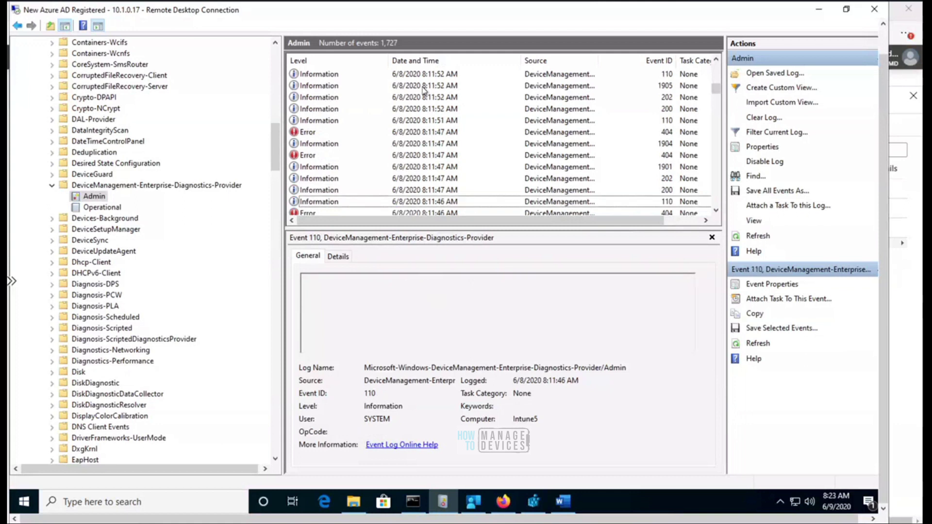
left_click_drag(717, 95, 717, 108)
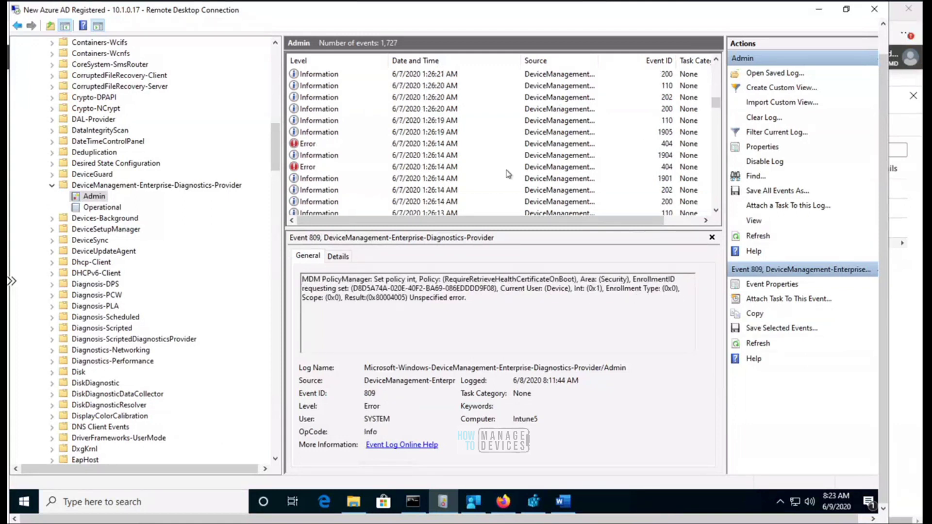
left_click(425, 178)
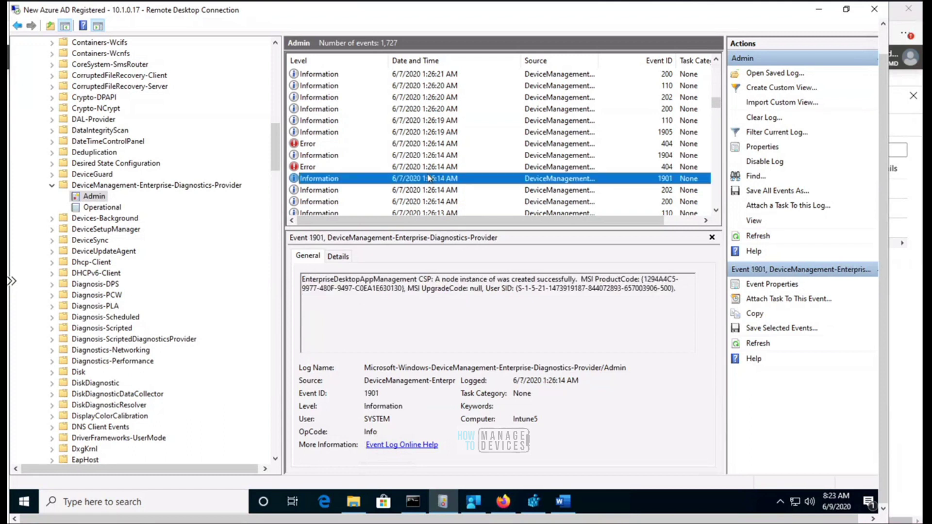
left_click(430, 177, "ctrl")
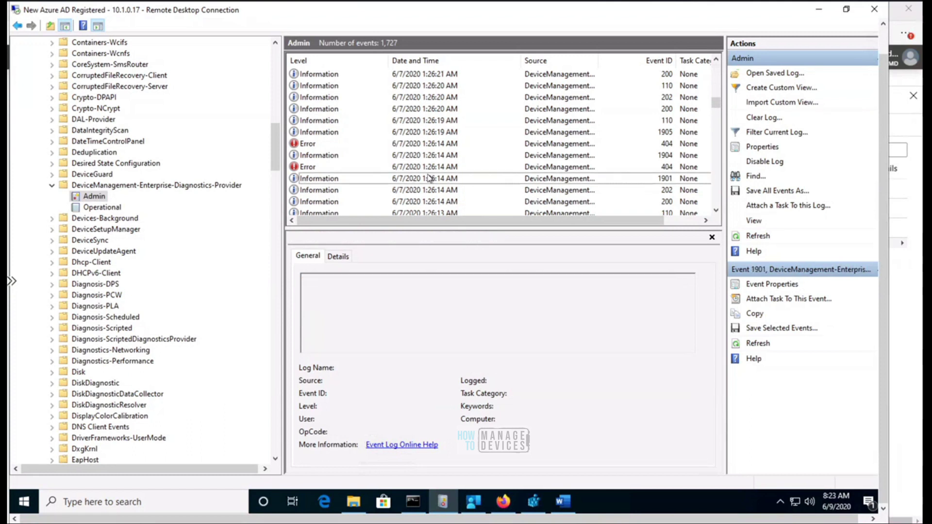
left_click(759, 177)
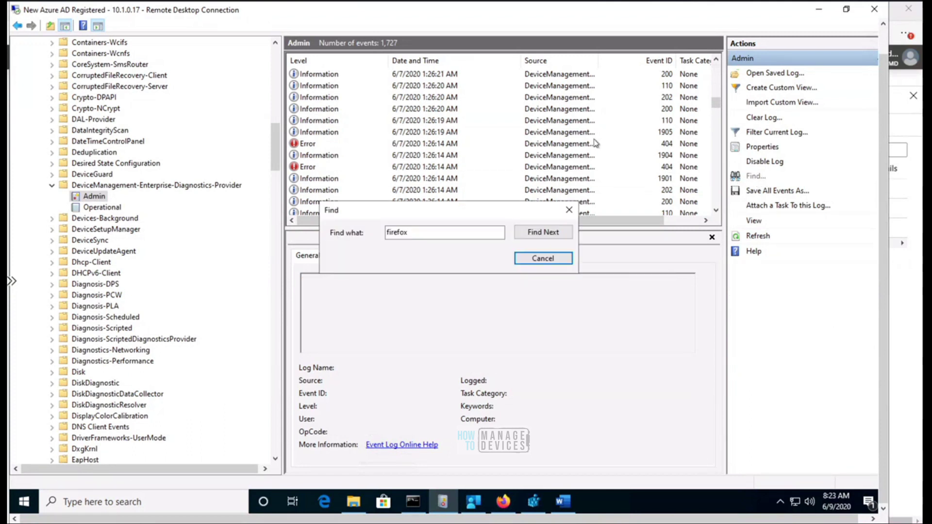
Step: Search the MDM Admin log for 'MSI' and jump to the first matching event
left_click(469, 233)
left_click_drag(468, 233, 307, 238)
type("MSI")
key("Return")
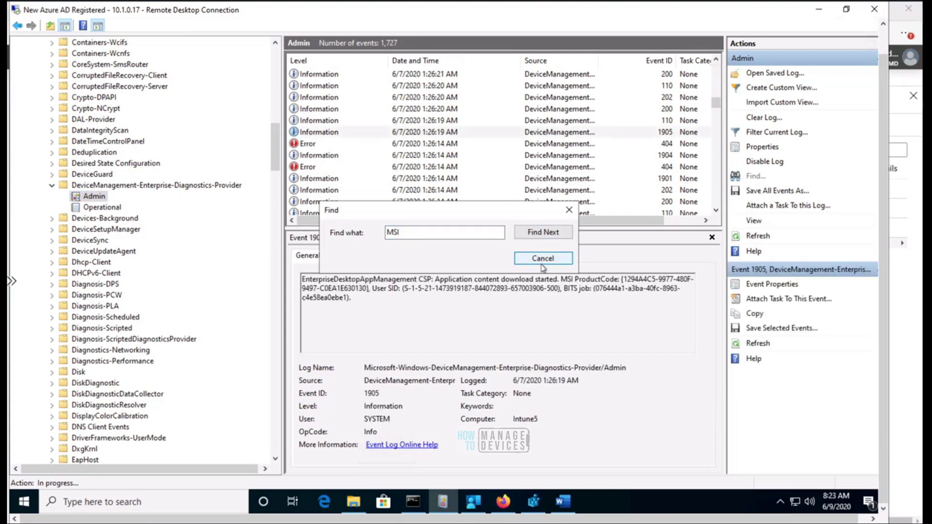
left_click(542, 262)
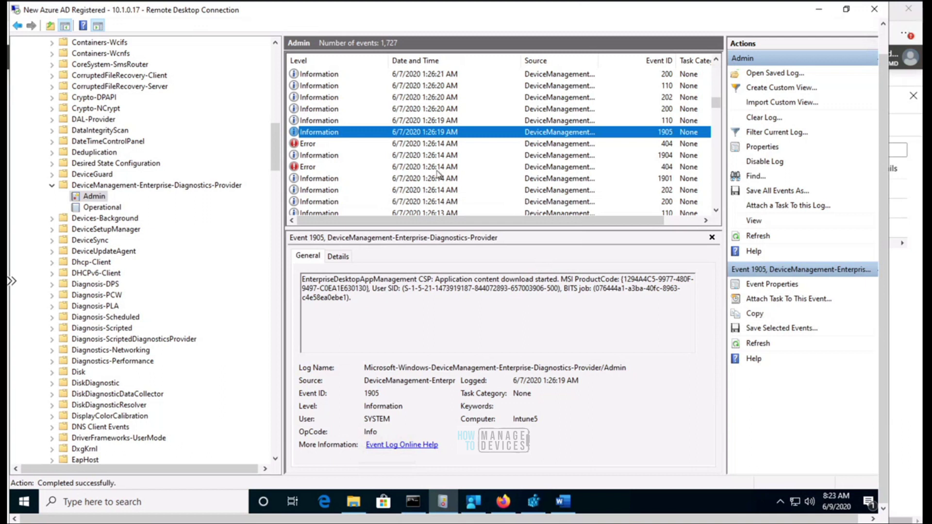
Step: Step from the 1:26:13 Error 404 event down to event 208, then find the next 'MSI' match
left_click(448, 202)
key("Down")
key("Down")
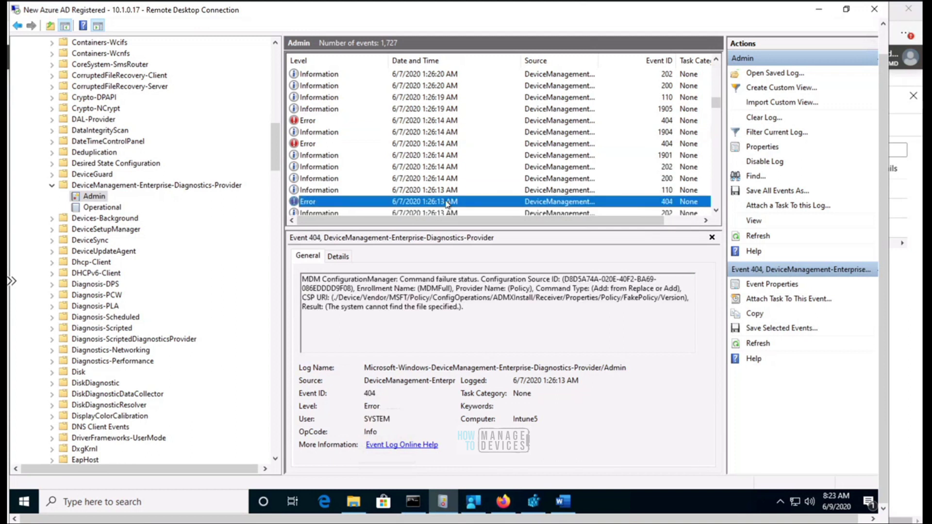
key("Down")
key("Down")
key("Down")
key("Down")
key("Down")
key("Down")
key("Down")
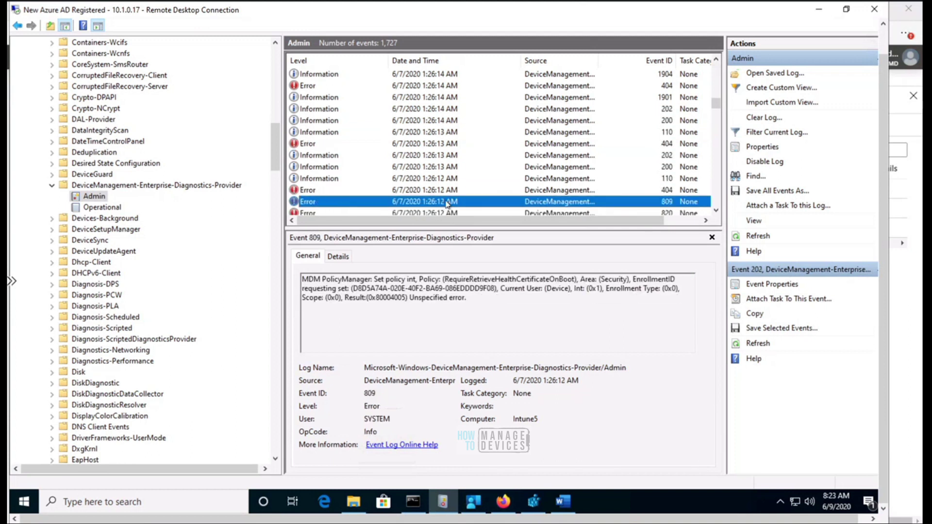
key("Down")
key("Down")
key("Down")
key("Down")
key("Down")
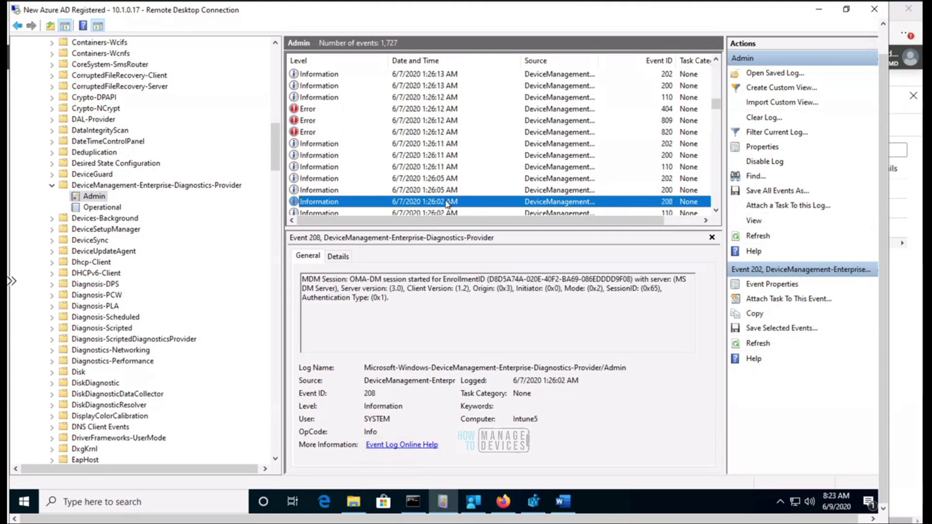
left_click(753, 176)
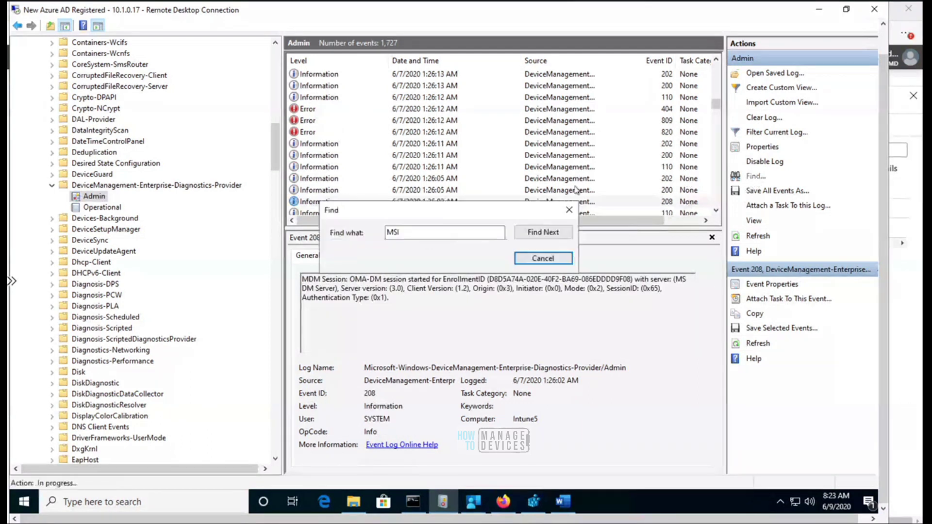
left_click(536, 232)
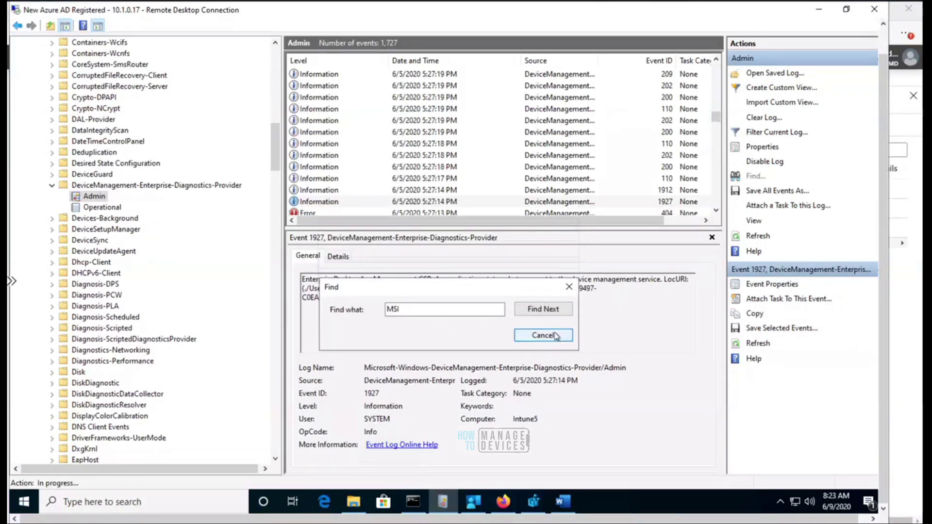
left_click(556, 339)
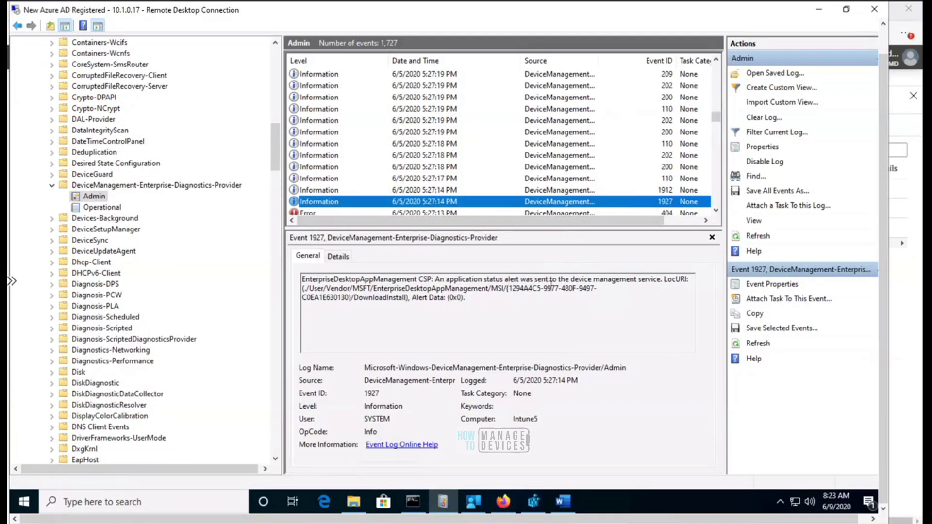
Step: Move up through newer events to the newest session-ended event at the top
left_click(716, 60)
left_click(716, 60)
left_click(716, 61)
left_click(716, 61)
left_click(716, 61)
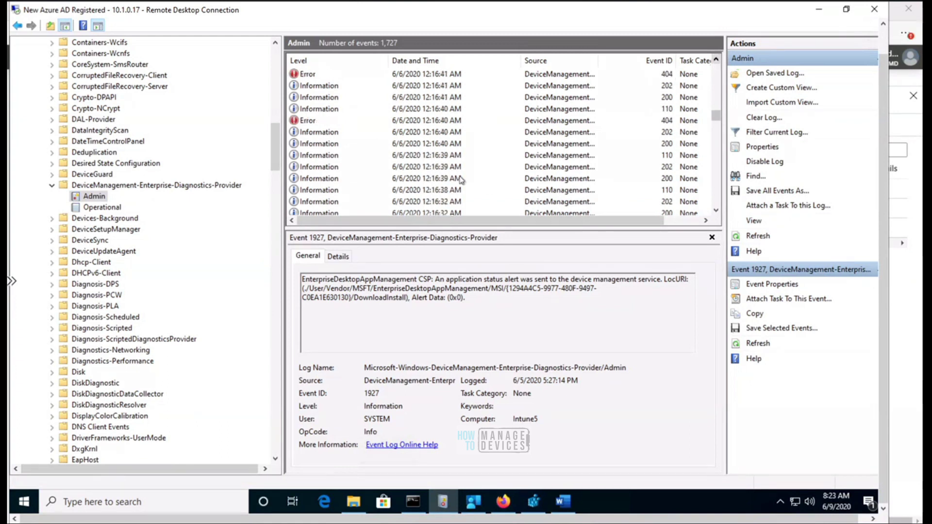
left_click(445, 178)
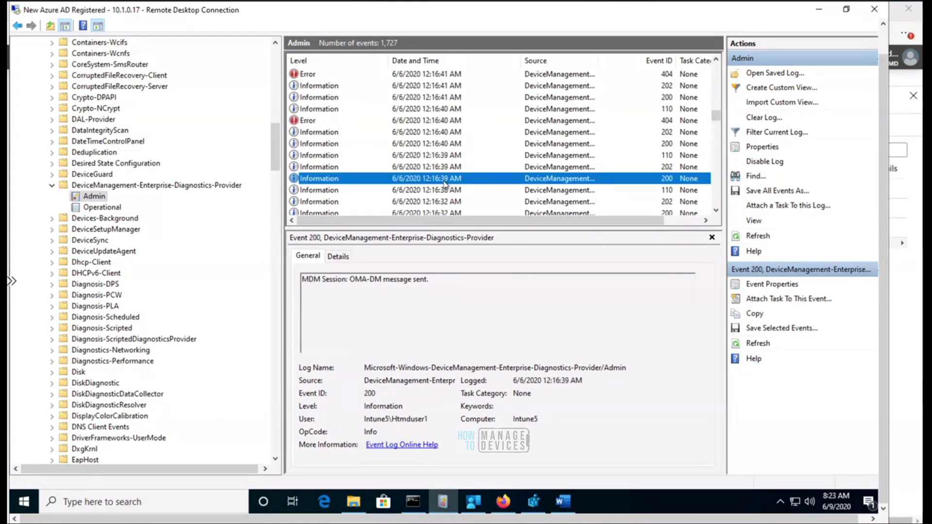
key("F5")
key("F5")
key("F5")
key("F5")
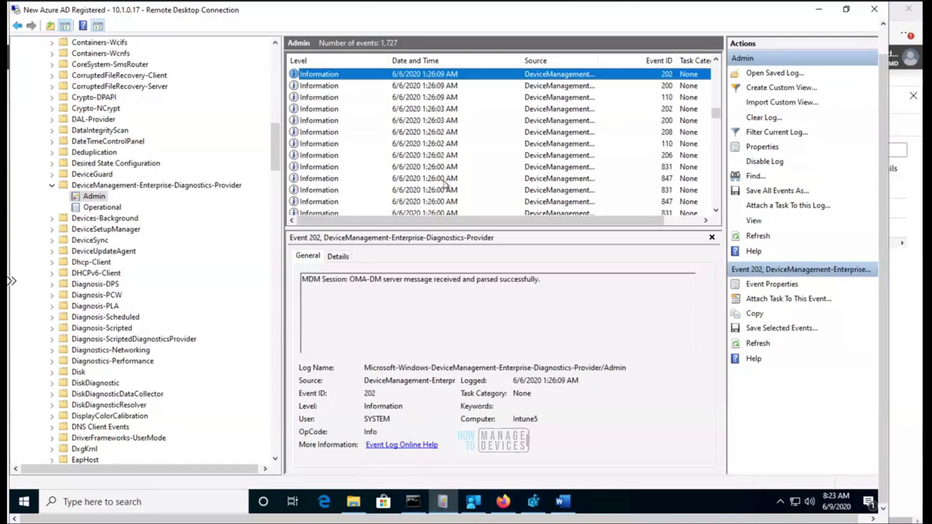
key("F5")
key("F5")
key("F5")
key("F5")
key("F5")
key("F5")
key("F5")
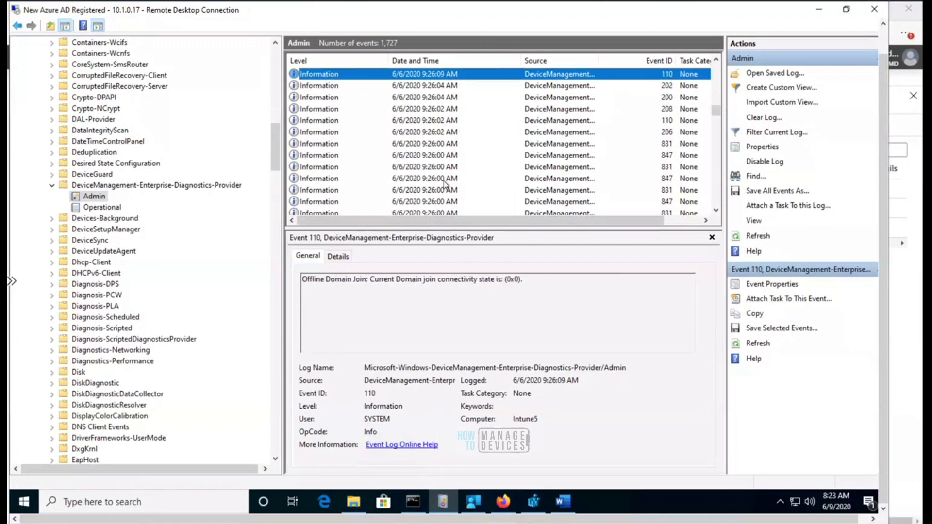
key("F5")
key("F5")
key("F5")
key("F5")
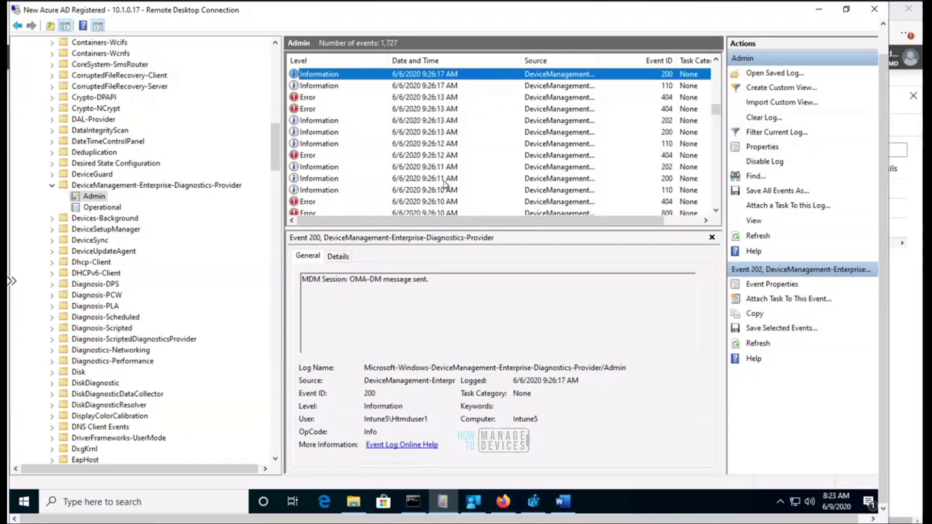
key("F5")
key("F5")
key("F5")
key("F5")
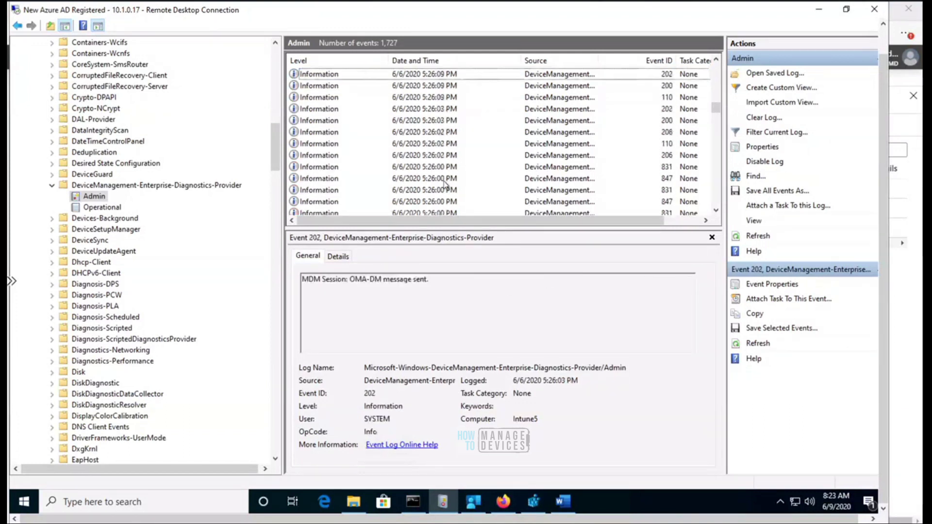
key("F5")
key("F5")
key("F5")
key("F5")
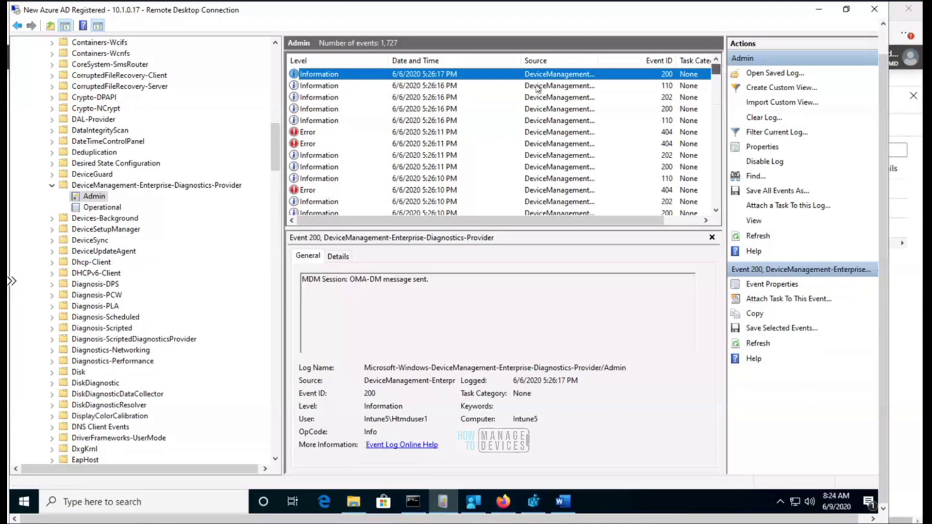
key("F5")
left_click(430, 77)
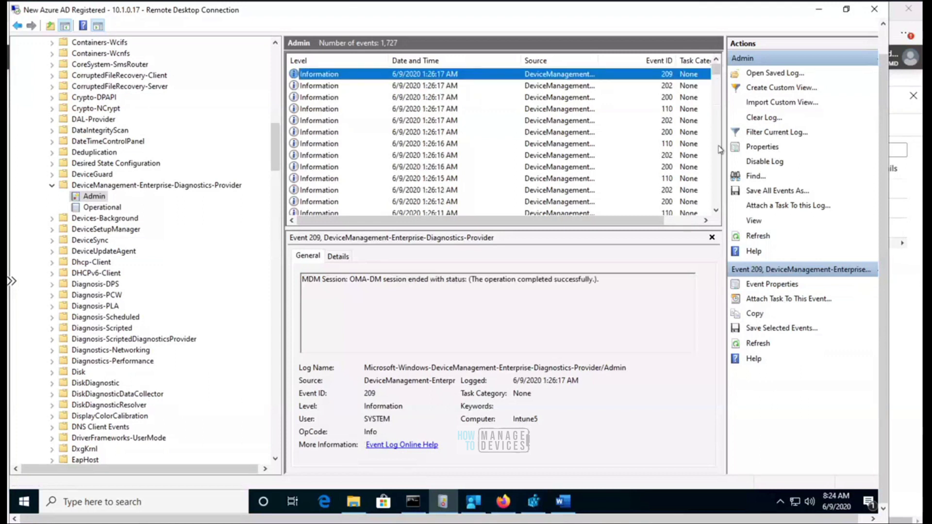
Step: Find 'MSI' again to reach the 6/8/2020 8:12:49 AM app-status alert, event 1927
left_click(755, 176)
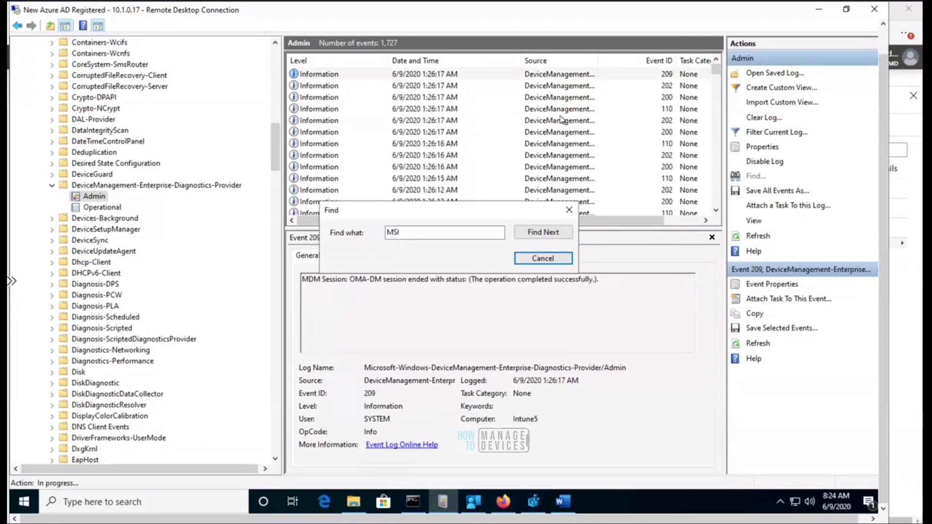
left_click(543, 232)
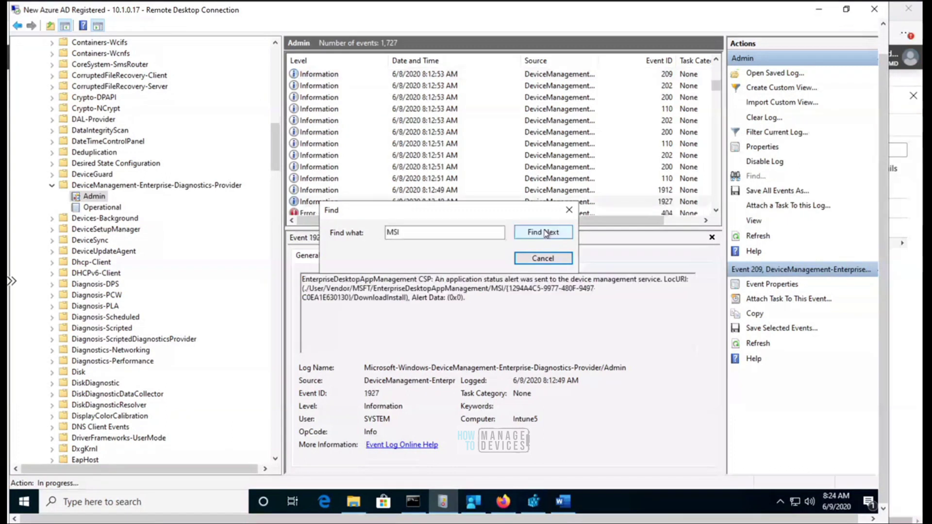
left_click(542, 259)
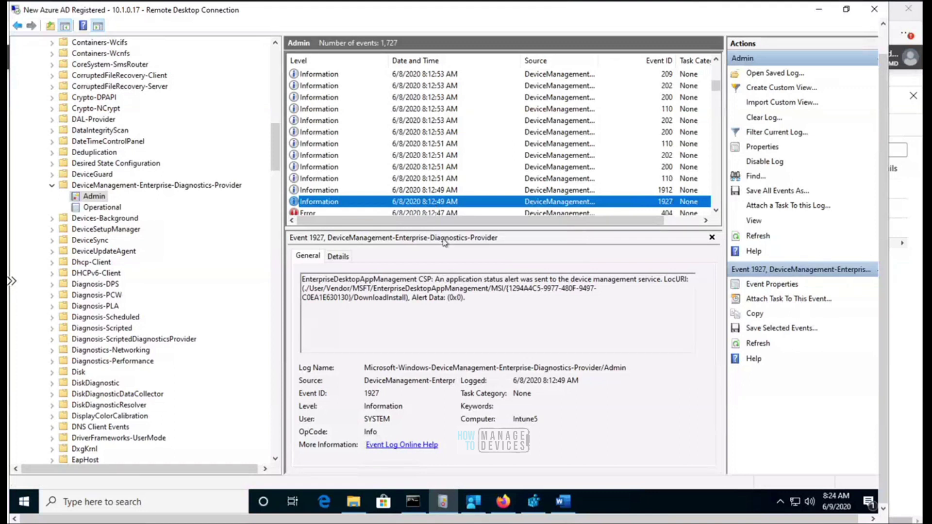
left_click(470, 304)
Step: Select event 1927's description and highlight its application status alert sentence
key("ctrl+a")
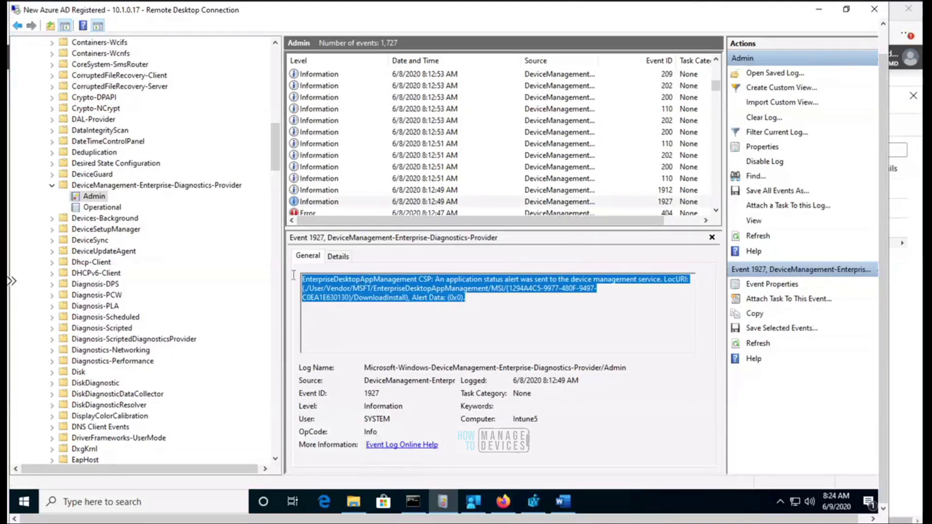
left_click(489, 305)
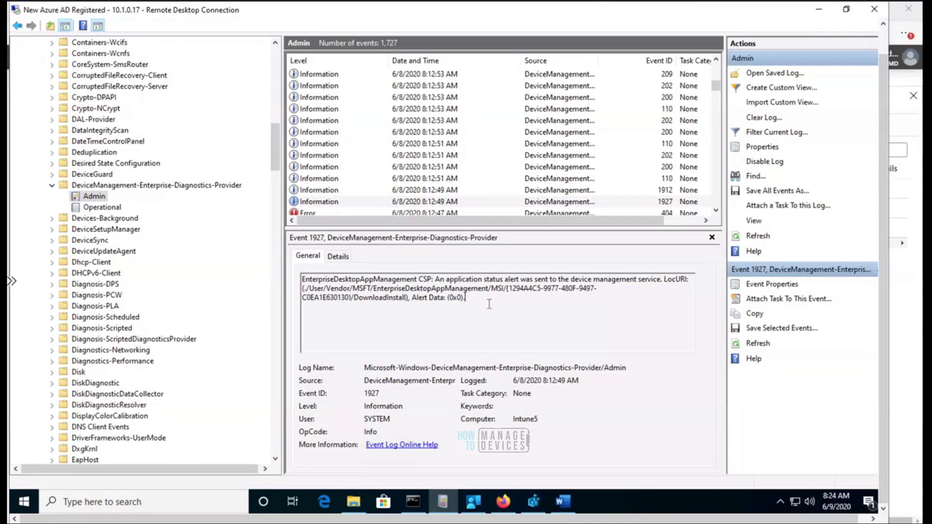
left_click(298, 288, "shift")
left_click(298, 280, "shift")
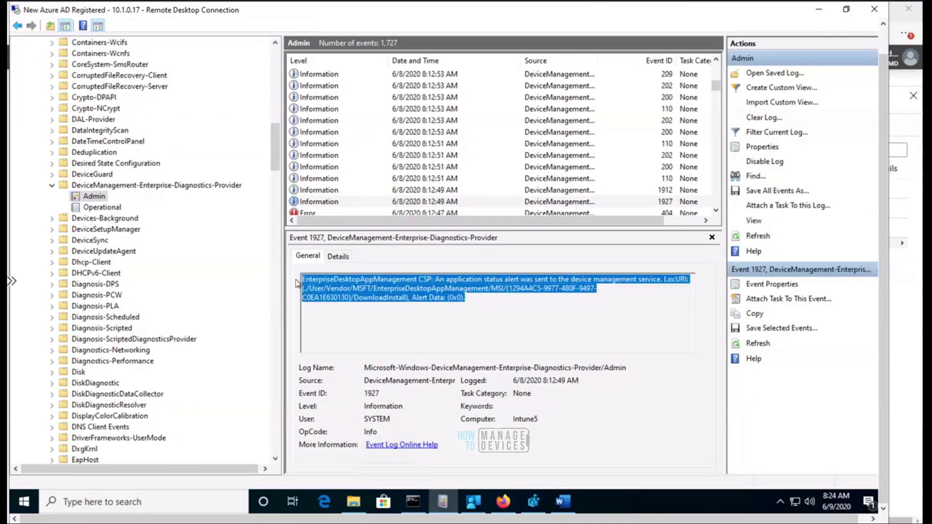
left_click(473, 302)
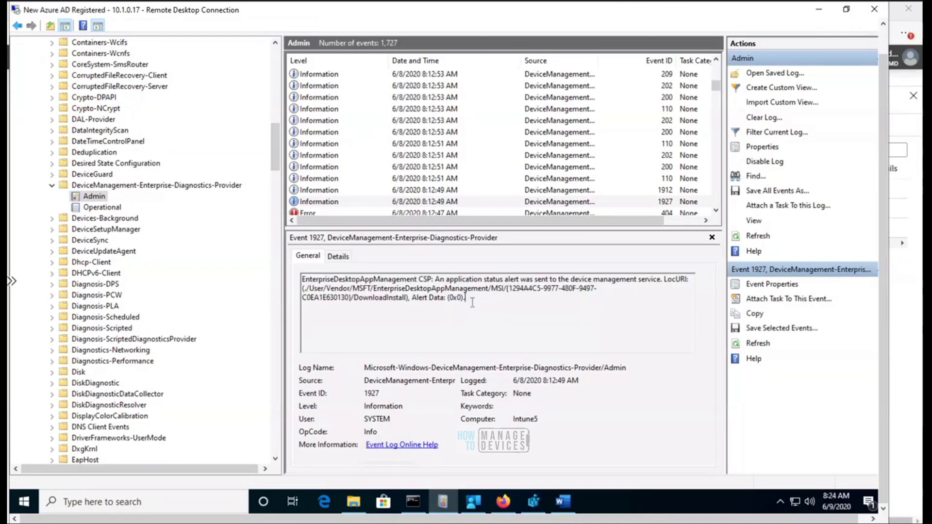
left_click_drag(450, 280, 620, 282)
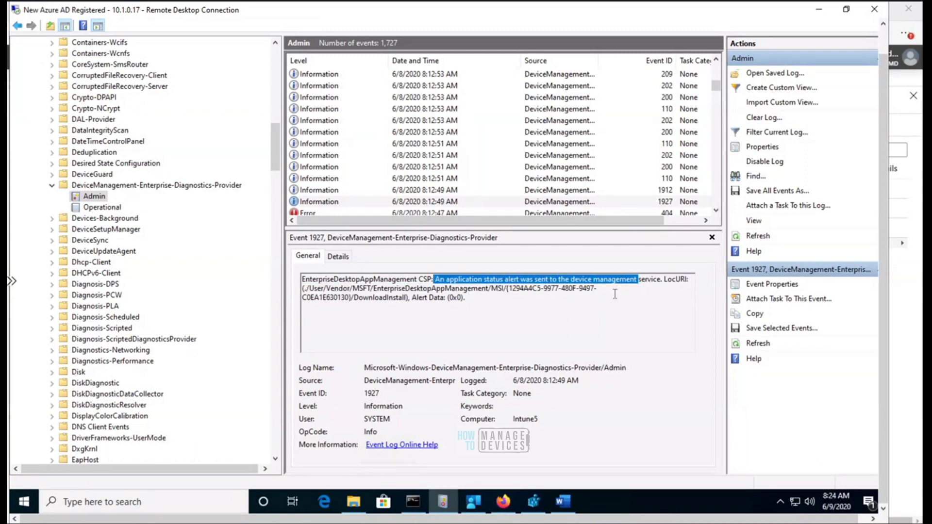
left_click(570, 303)
Step: Highlight the EnterpriseDesktopAppManagement/MSI part of the LocURI, then bring Registry Editor forward
left_click_drag(465, 297, 347, 271)
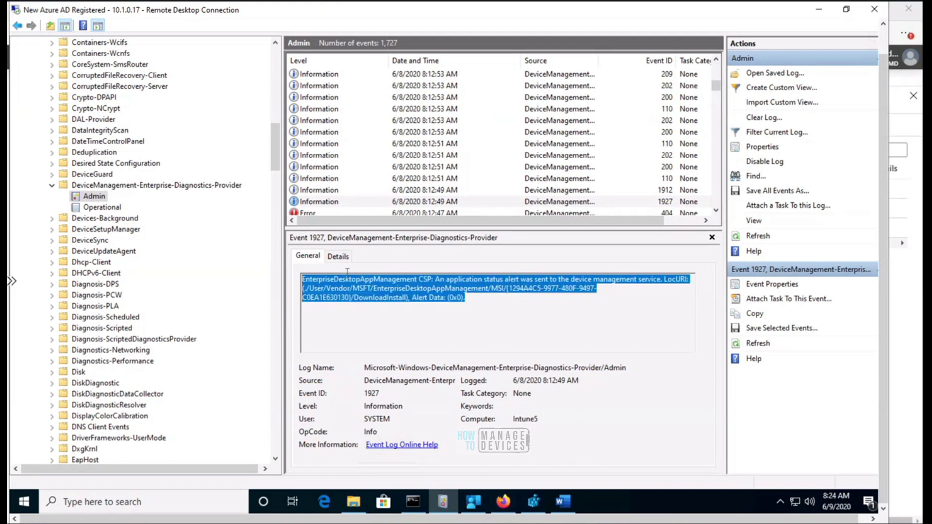
left_click(475, 302)
left_click_drag(465, 297, 290, 280)
left_click(475, 304)
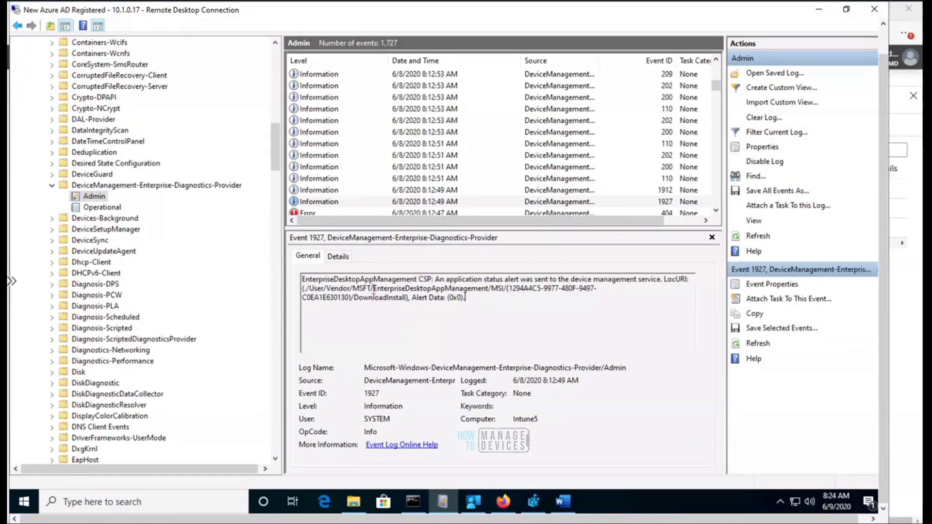
left_click_drag(374, 289, 499, 294)
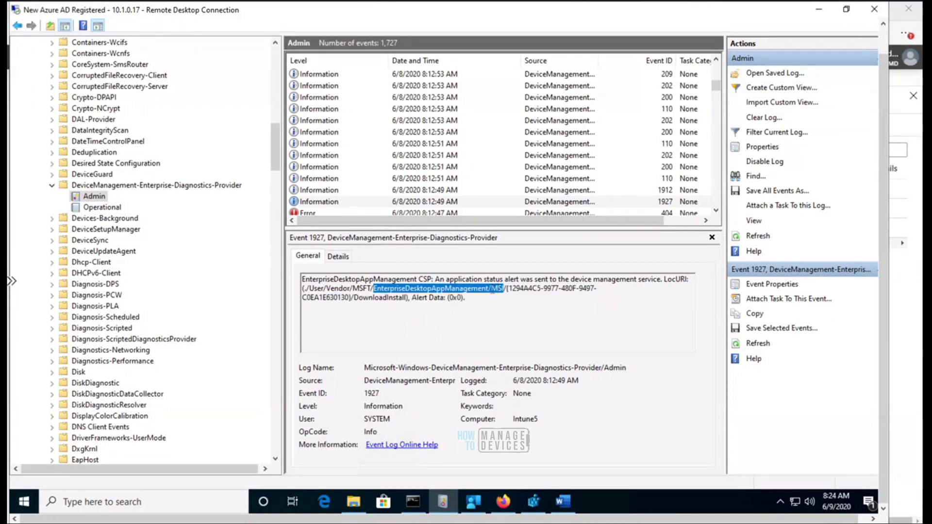
left_click(533, 503)
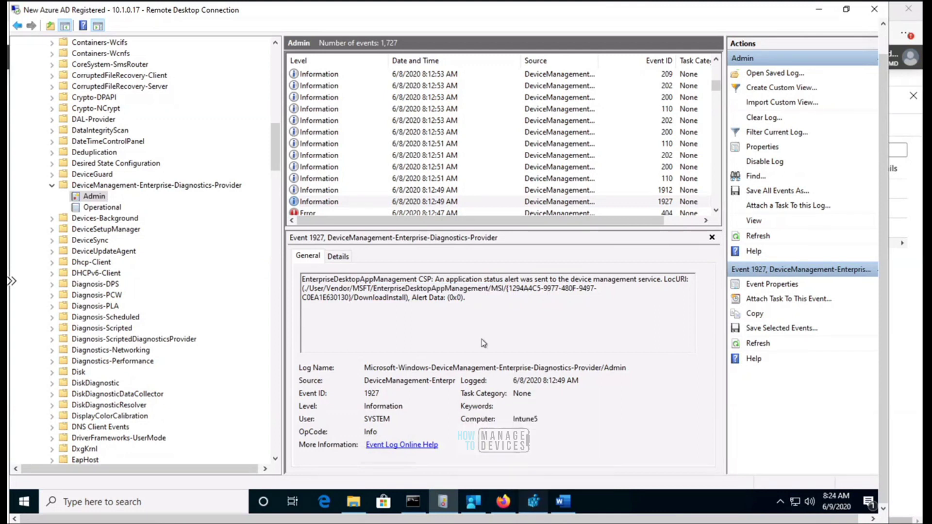
left_click(533, 503)
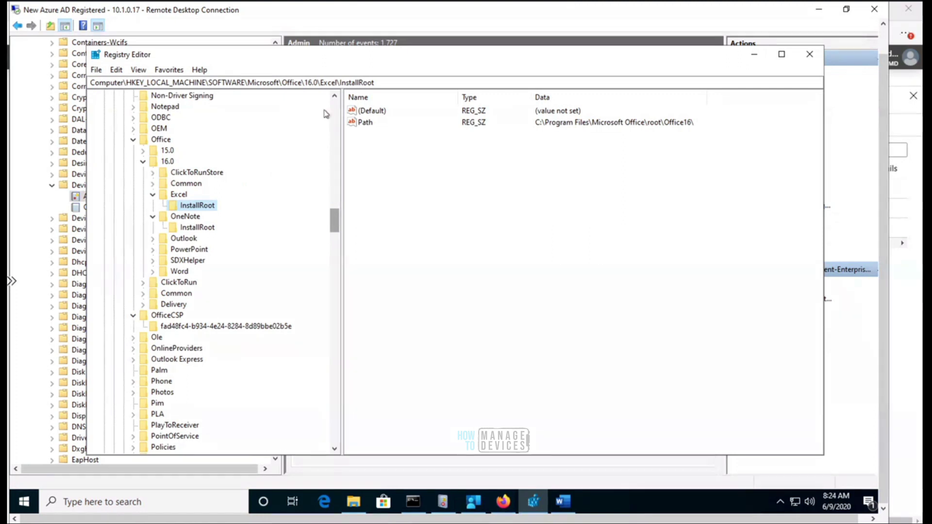
Step: Replace Office\16.0\Excel\InstallRoot in the address path with \EnterpriseDesktopAppManagement to show EnrolledUserSID
scroll(330, 152, "up", 20)
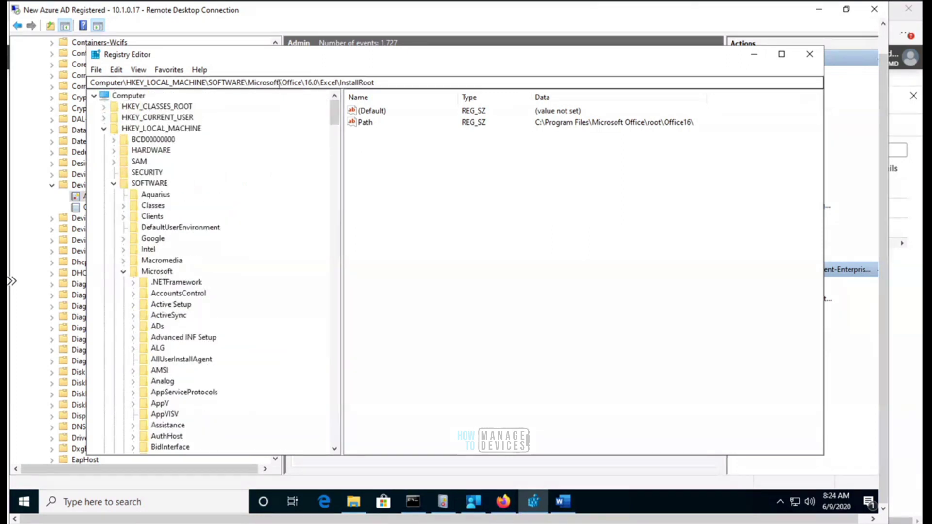
left_click_drag(279, 82, 463, 93)
key("BackSpace")
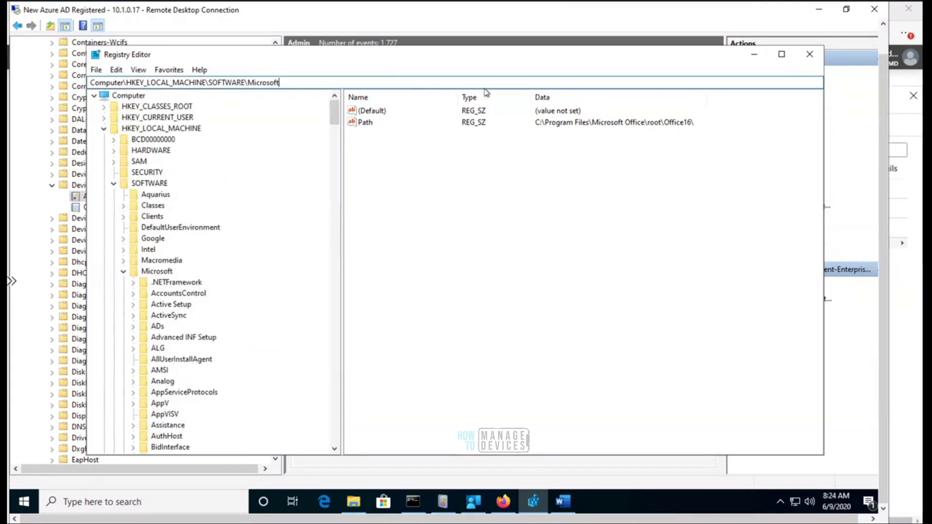
type("\\en")
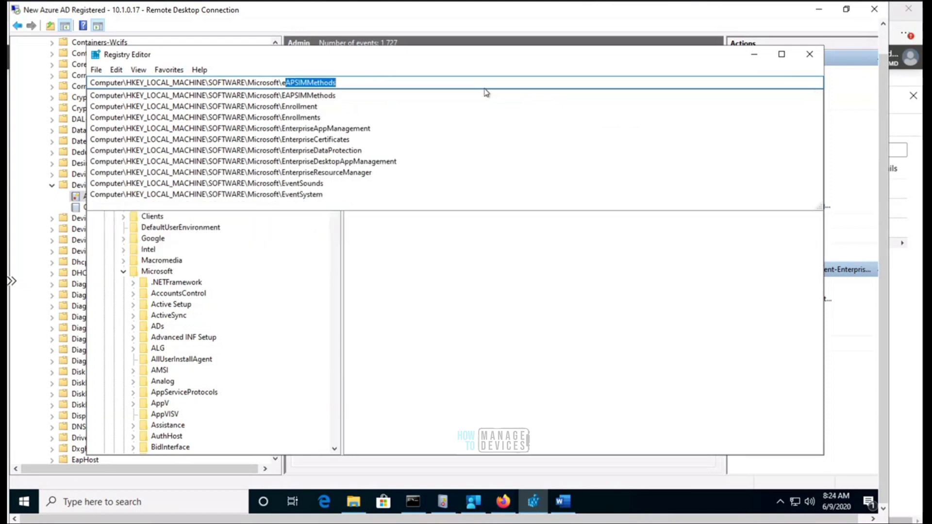
key("Down")
key("Down")
key("Down")
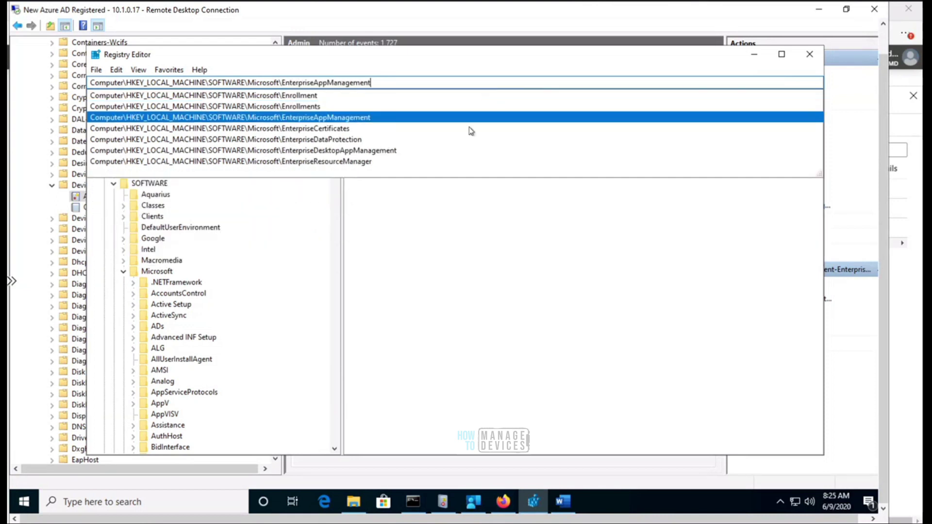
left_click(376, 151)
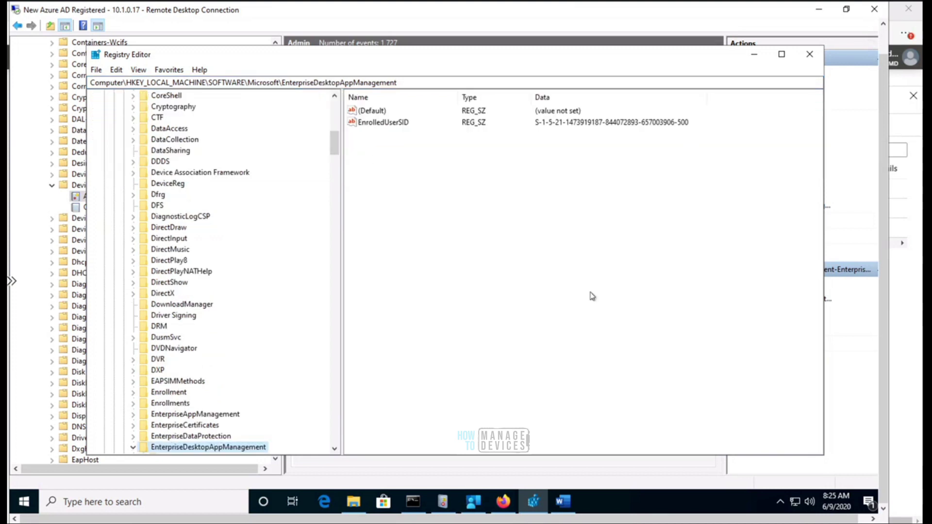
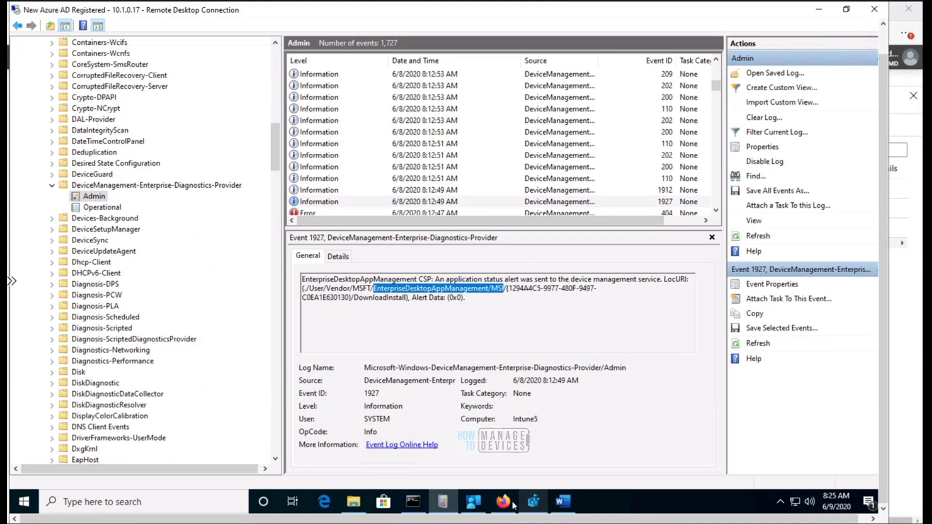
Step: Bring Registry Editor forward and begin editing its key path
left_click(533, 502)
left_click(411, 83)
type("\\")
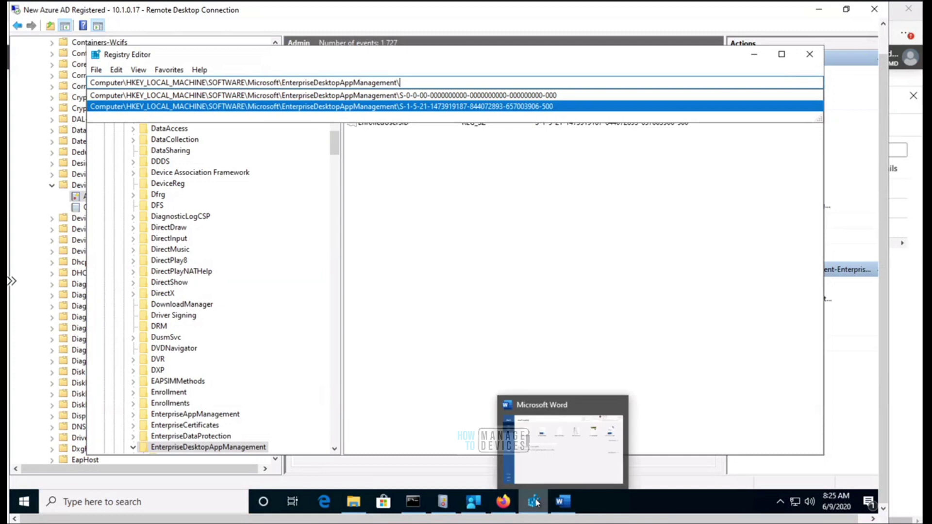
Step: Return to Event Viewer and select the app ID 1294A4C5-9977 in Event 1927's description
mouse_move(532, 507)
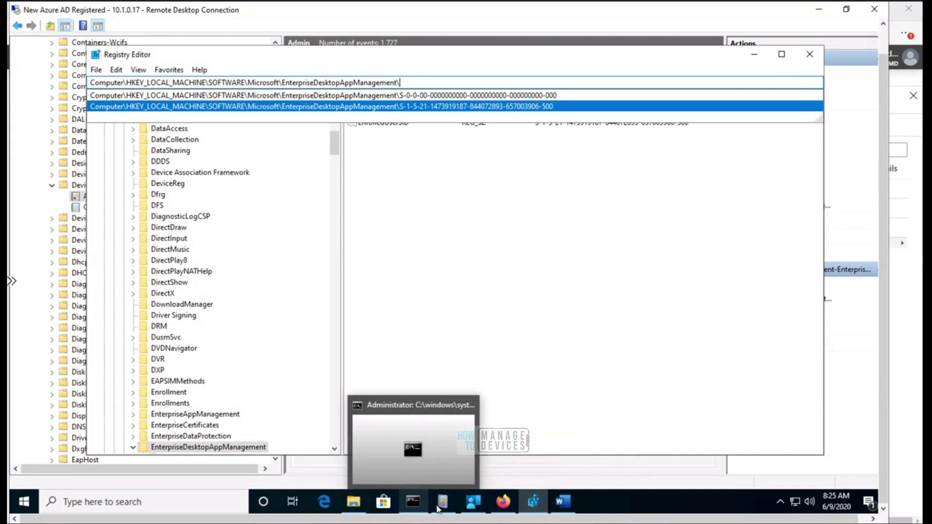
left_click(444, 493)
left_click(446, 492)
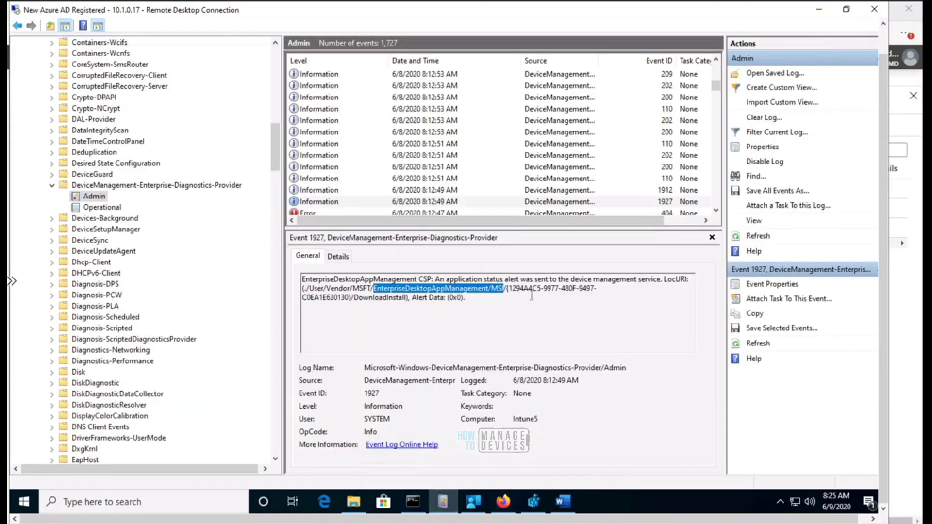
left_click_drag(510, 289, 549, 293)
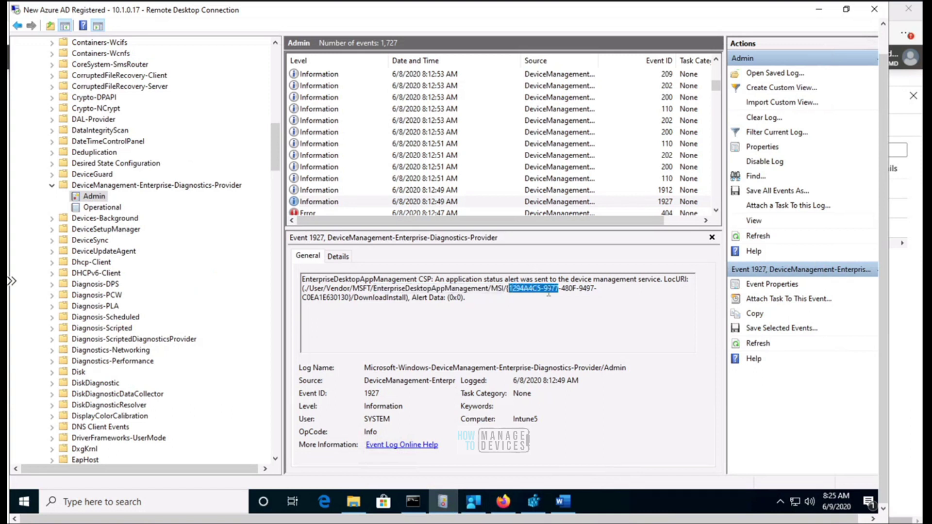
Step: Autocomplete Registry Editor's address bar to the enrolled user's SID\MSI key
left_click(534, 491)
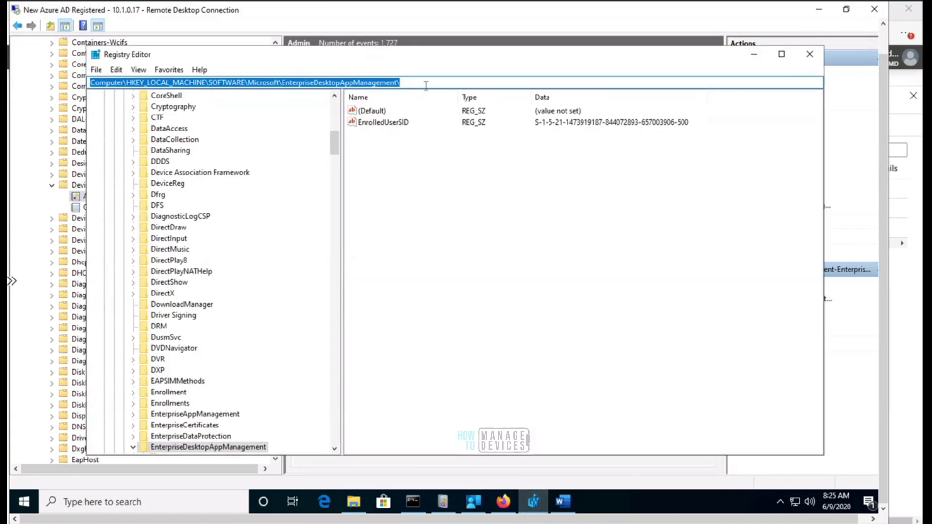
left_click(427, 86)
type("\\")
key("Down")
key("Down")
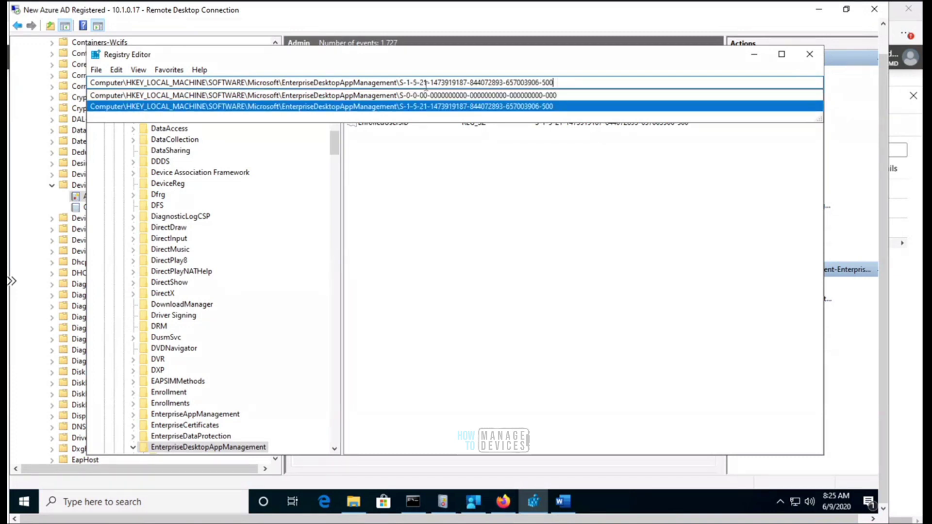
key("Return")
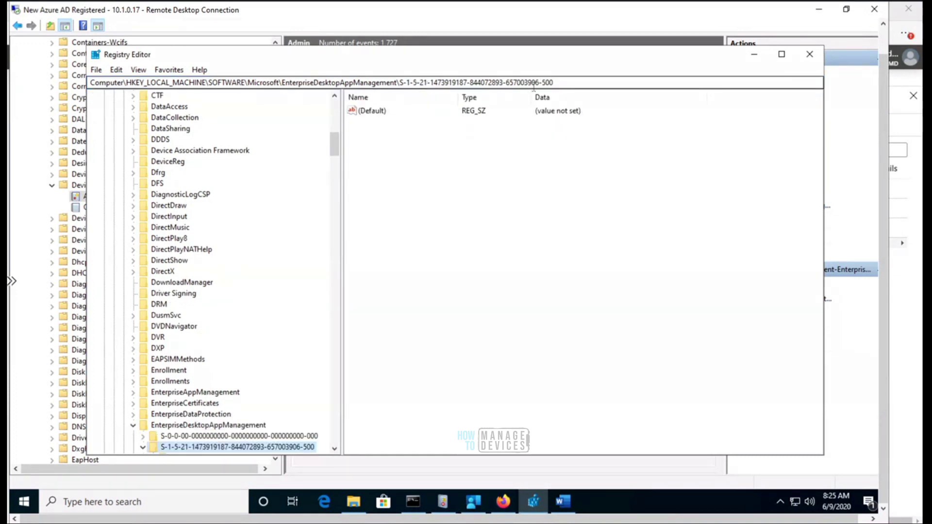
left_click(566, 85)
type("\\")
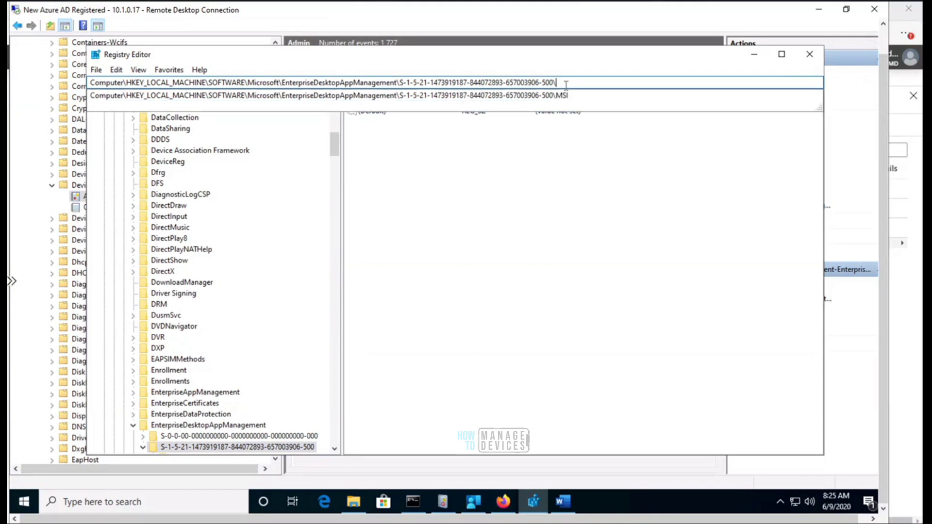
key("Down")
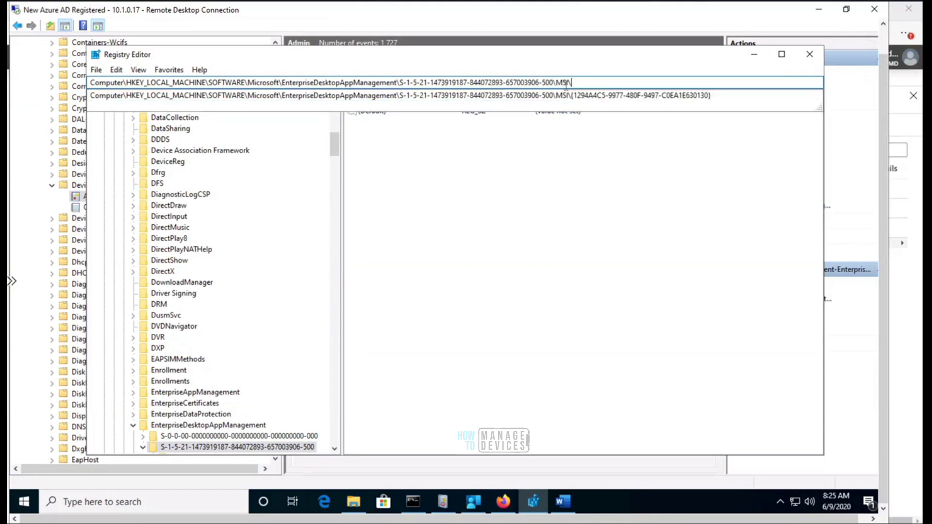
key("Return")
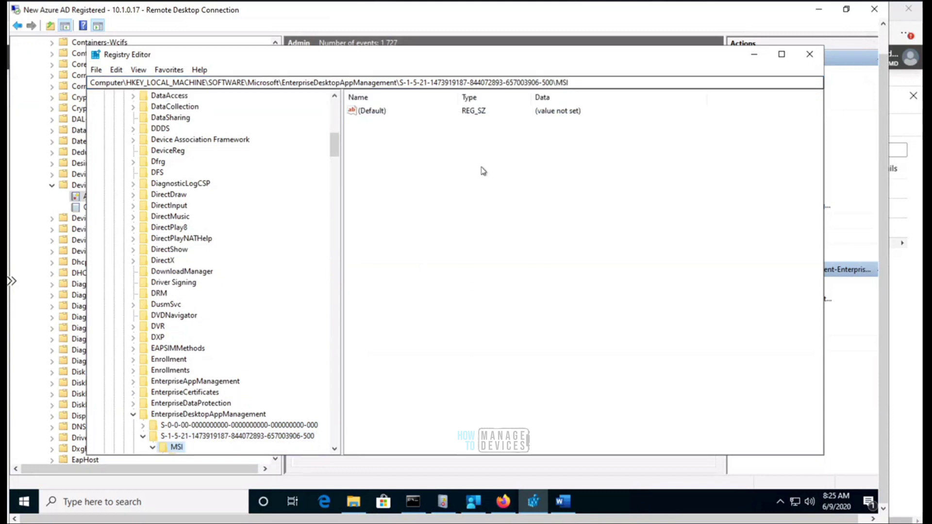
Step: Open the {1294A4C5-9977-480F-9497-C0EA1E630130} subkey showing JobStatusReport 1, then reselect Event 1927
left_click(335, 449)
left_click(334, 450)
left_click(334, 449)
scroll(335, 449, "down", 1)
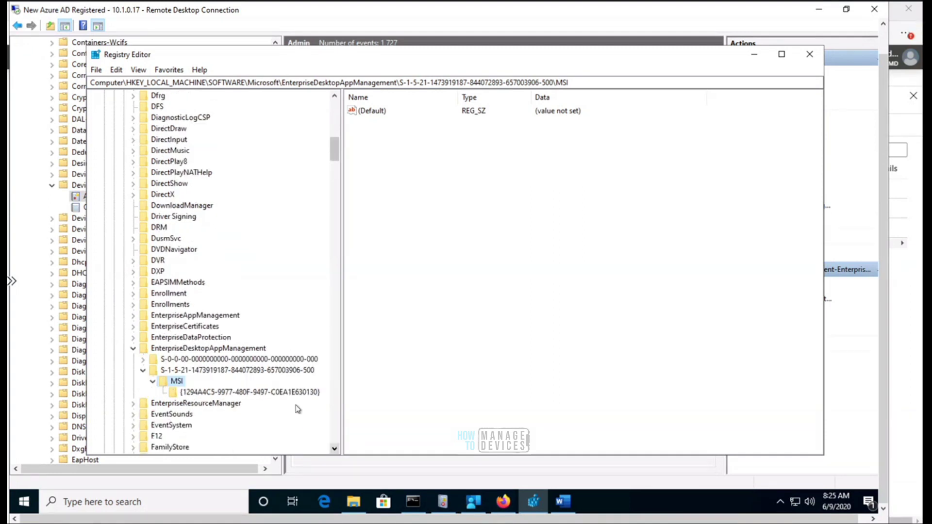
left_click(295, 397)
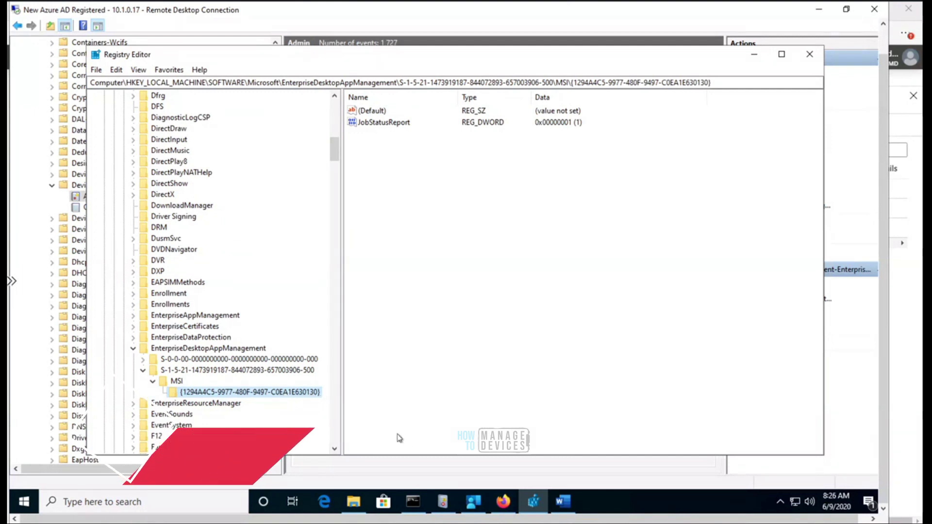
left_click(442, 501)
left_click(436, 205)
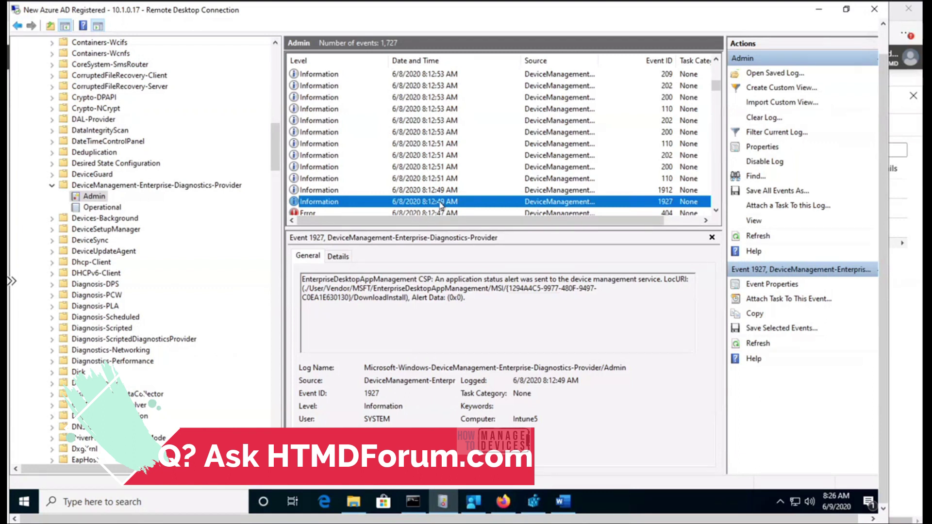
Step: Step up through Events 1912, 202 and 200 and refresh the Admin log for the newest entries
key("Up")
key("Up")
key("Up")
key("Up")
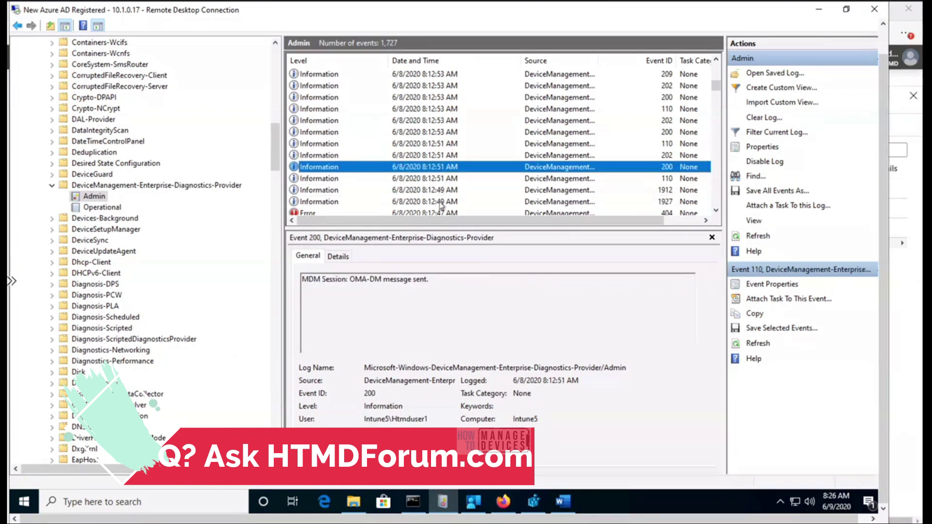
key("Up")
key("Up")
key("Up")
key("Up")
key("Up")
key("Up")
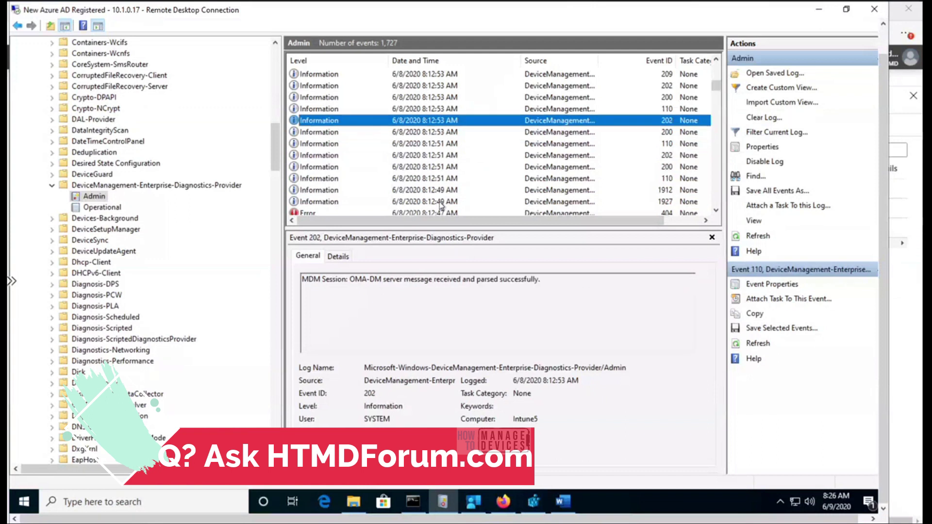
key("Up")
key("Up")
key("Up")
key("Up")
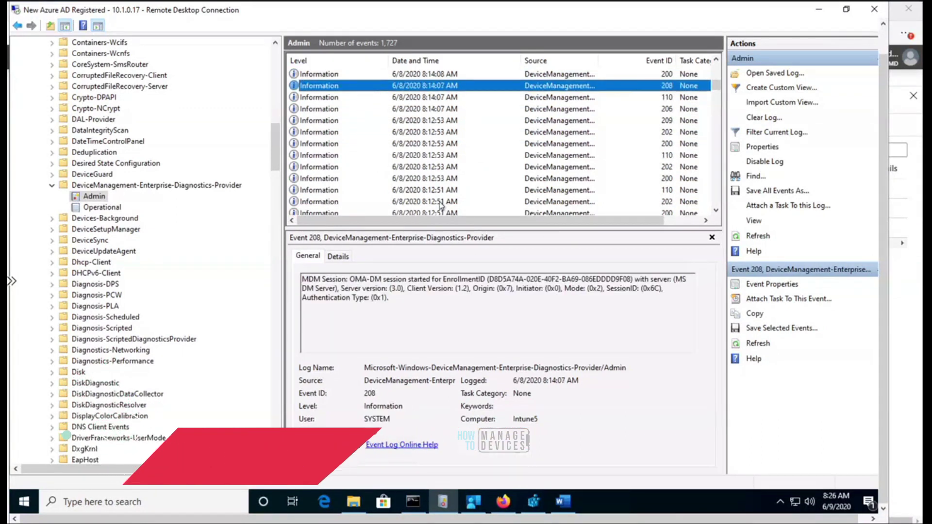
key("Up")
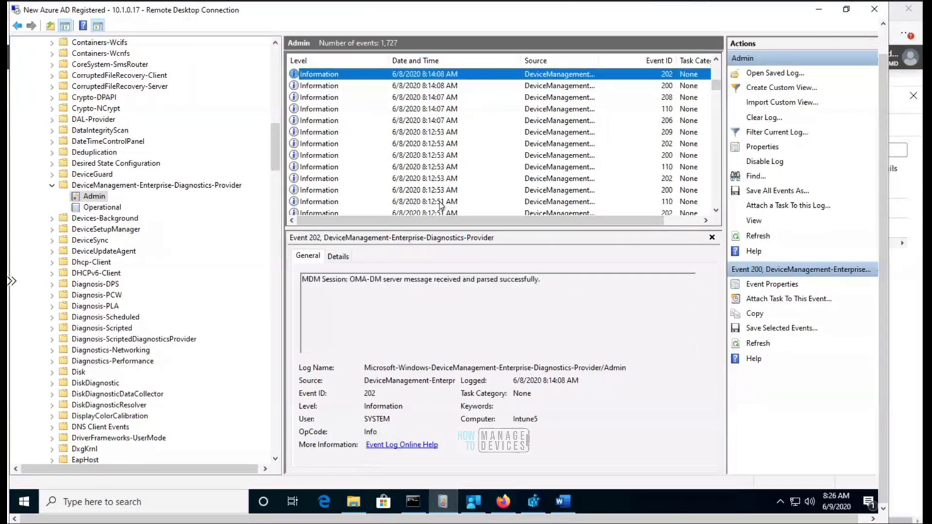
key("F5")
key("F5")
key("F5")
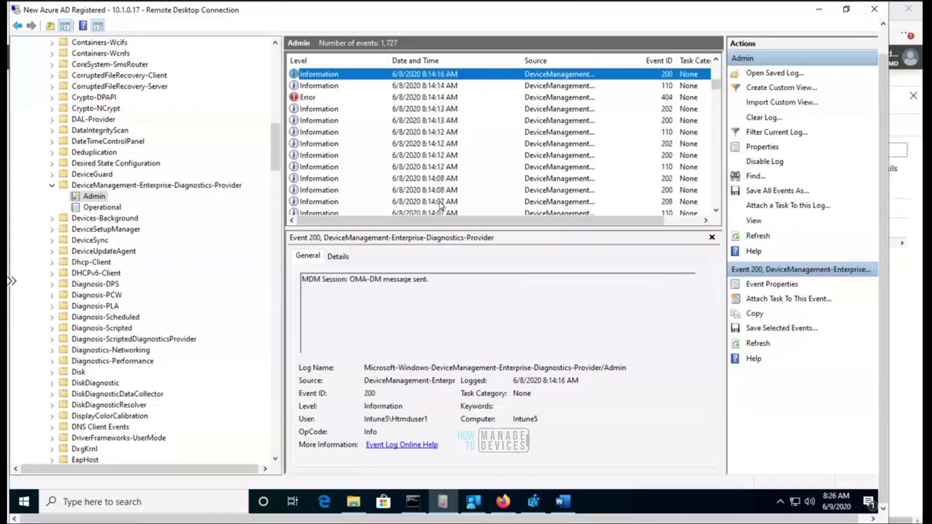
key("F5")
key("Down")
key("Down")
key("Up")
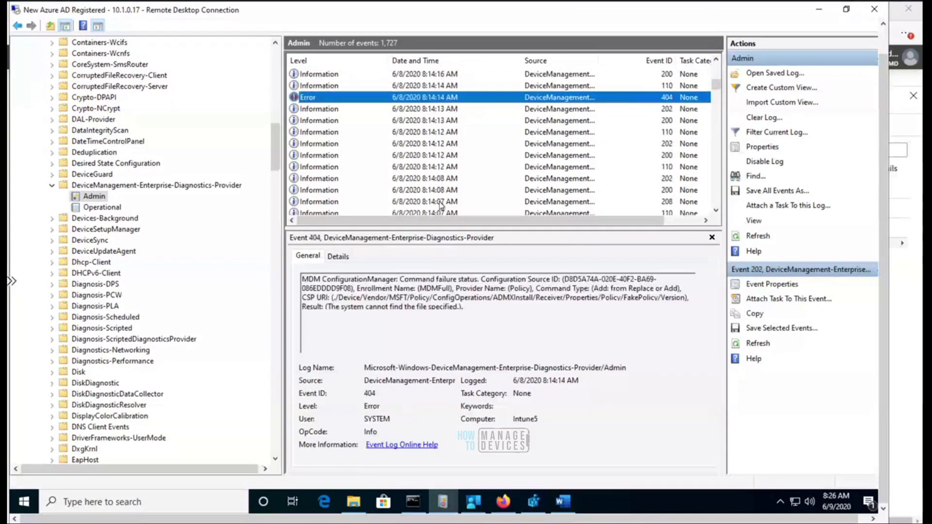
key("Up")
key("Up")
key("F5")
key("F5")
key("F5")
key("F5")
key("F5")
key("F5")
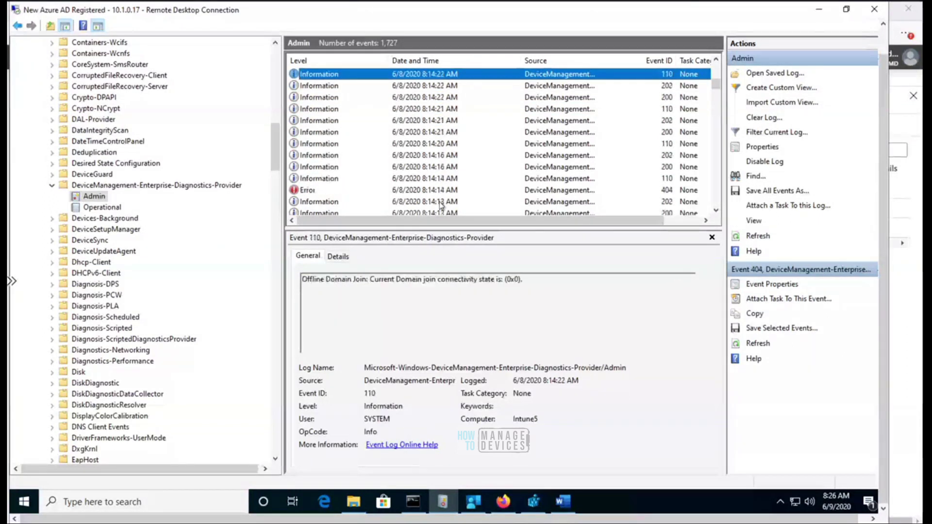
key("F5")
key("F5")
key("F5")
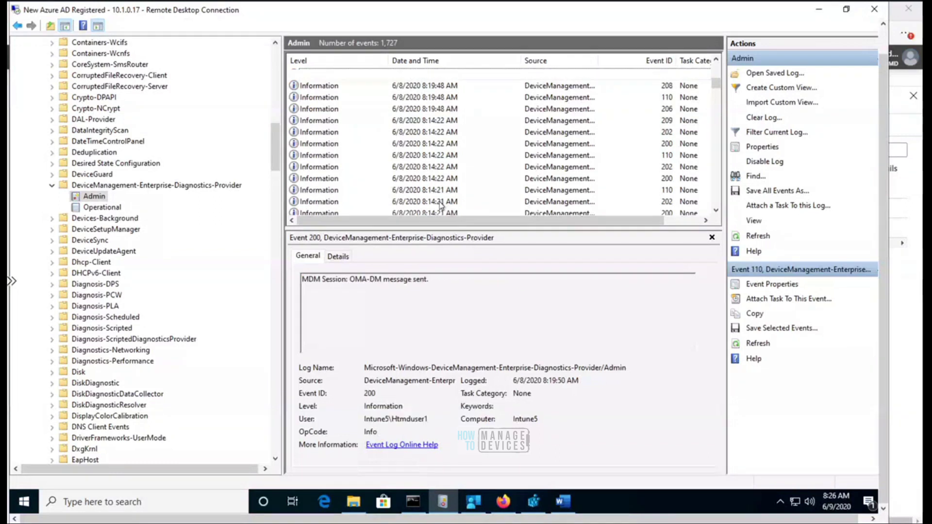
Step: Step down from Event 208 through the 8:12:53 and 8:12:51 entries to the 8:12:45 Event 110
key("Down")
key("Down")
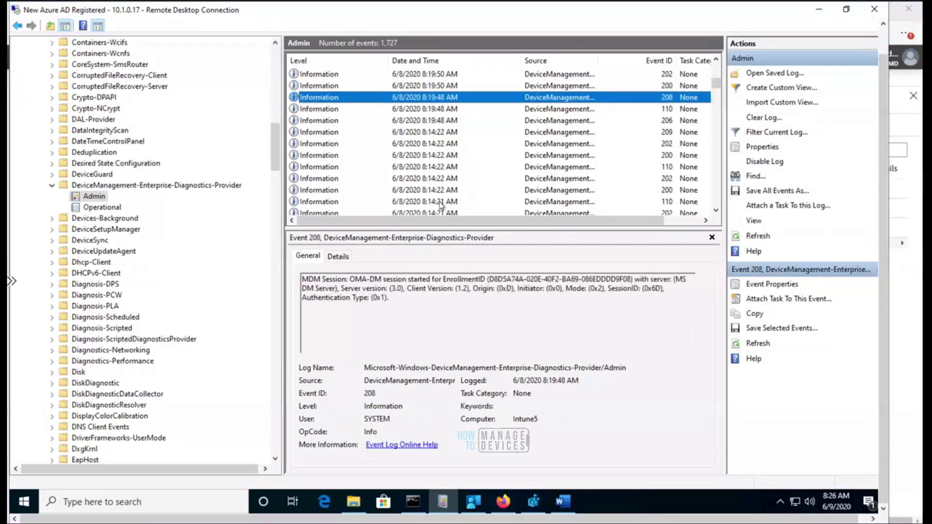
key("Down")
key("Down")
key("Down")
key("Down")
key("Down")
key("Down")
key("Down")
key("Down")
key("Down")
key("Down")
key("Down")
key("Down")
key("Down")
key("Down")
key("Down")
key("Down")
key("Down")
key("Down")
key("Down")
key("Down")
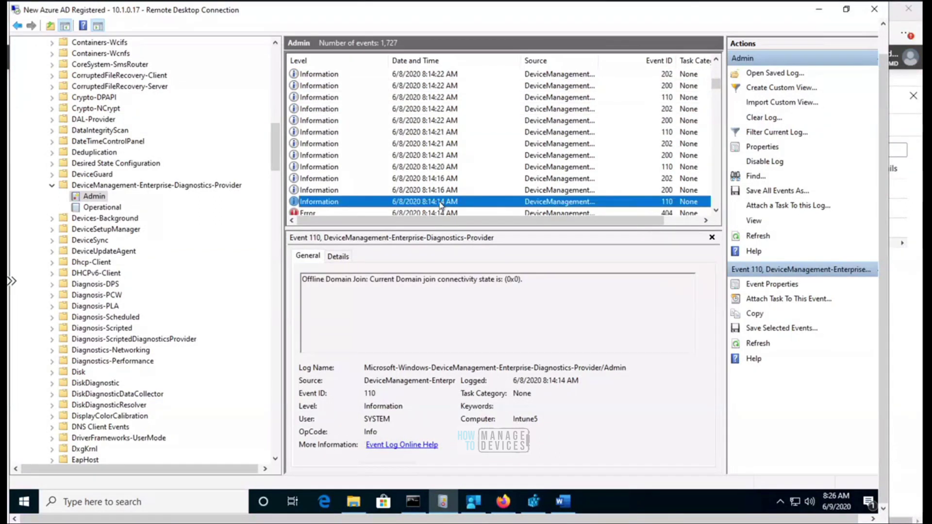
key("Down")
key("Down")
key("Down")
key("Down")
key("Down")
key("Down")
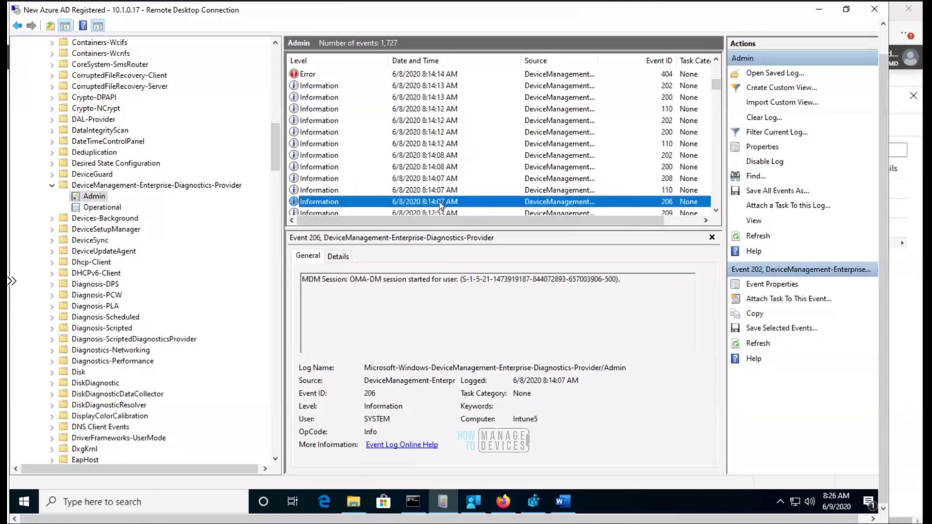
key("Down")
key("Down")
key("Down")
key("Down")
key("Down")
key("Down")
key("Down")
key("Down")
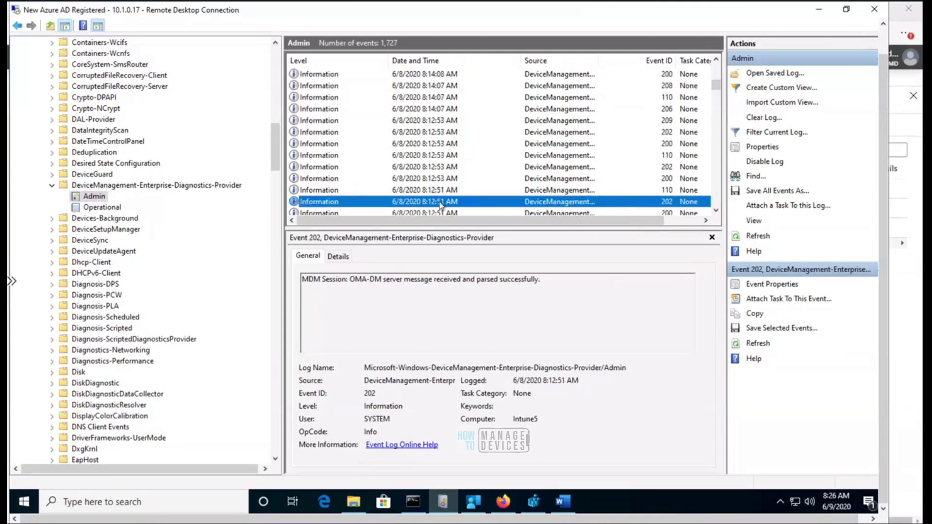
key("Down")
key("Down")
key("Down")
key("Down")
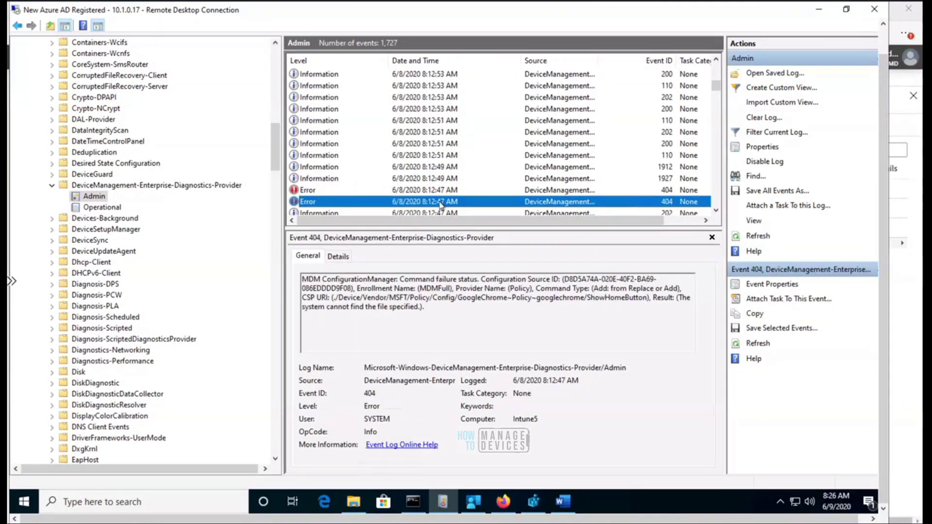
key("Down")
key("Down")
key("Down")
key("Down")
key("Down")
key("Down")
key("Down")
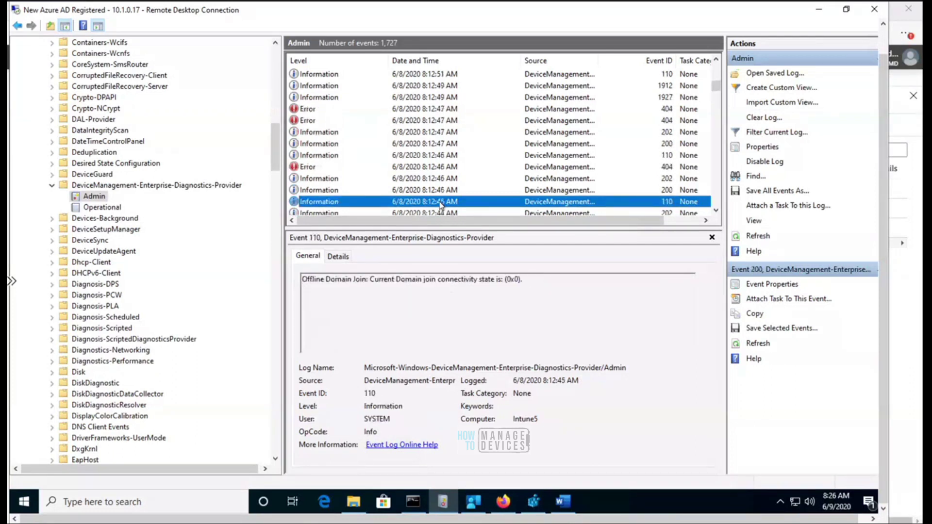
key("Down")
key("Down")
key("Down")
key("Down")
key("Down")
key("Down")
key("Down")
key("Down")
key("Down")
key("Down")
key("Down")
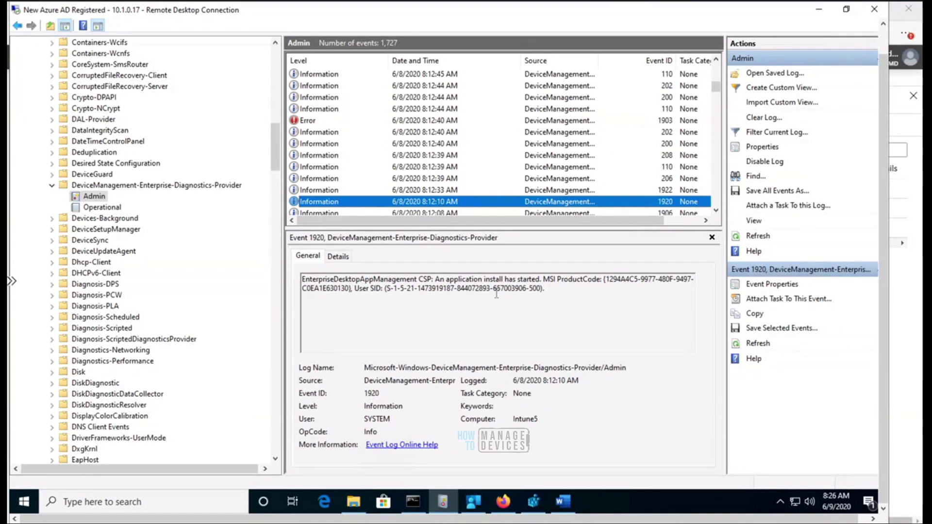
Step: Highlight the 'application install started' note, then go back to events 1920 and 1905
left_click_drag(432, 280, 557, 280)
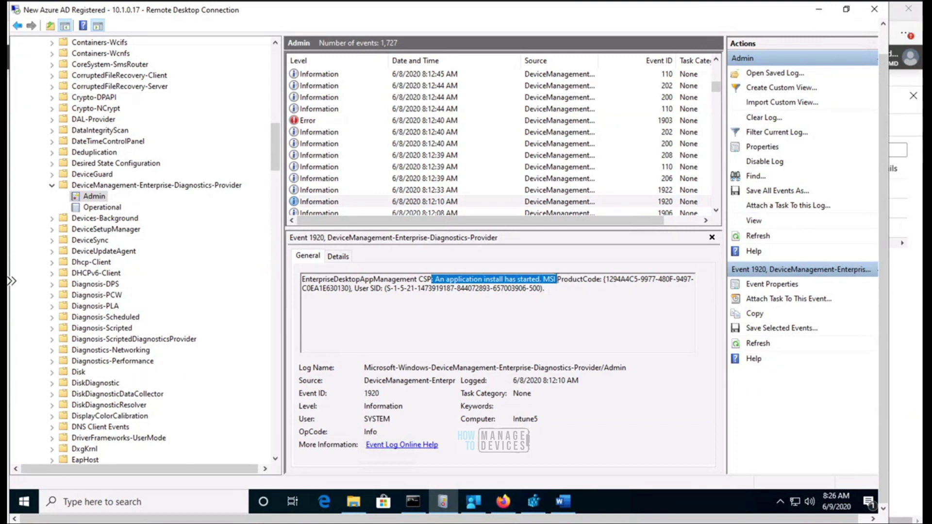
left_click(432, 205)
key("Down")
key("Down")
key("Down")
key("Down")
key("Down")
key("Down")
key("Down")
key("Down")
key("Down")
key("Down")
key("Down")
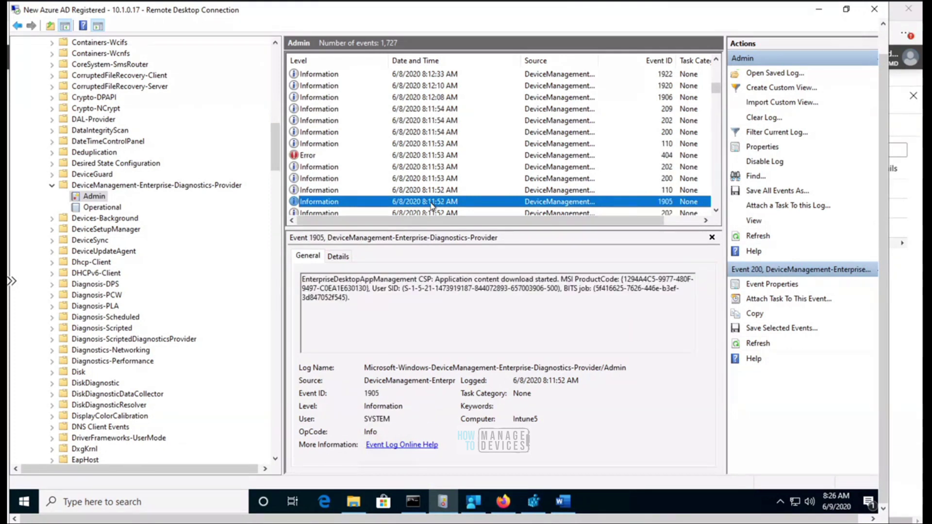
key("Up")
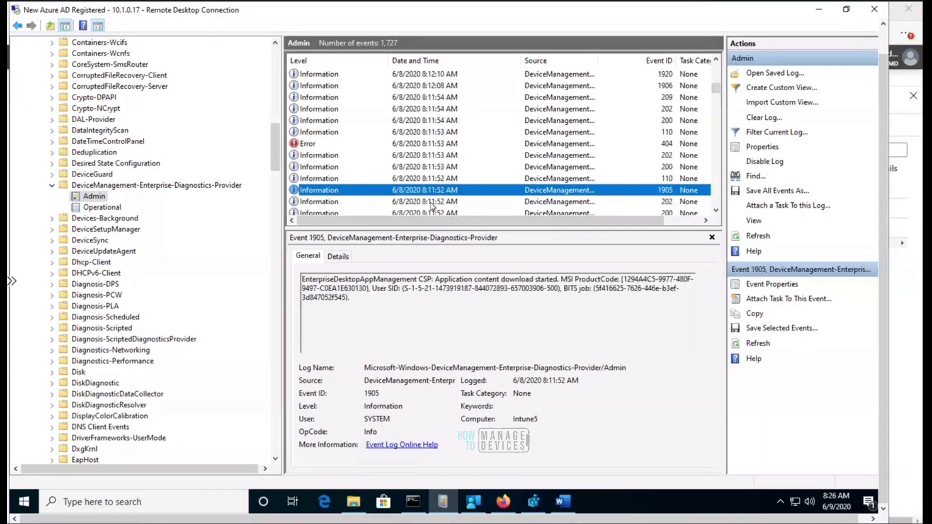
Step: Step down through the 8:11 errors 404 and events 200, 206 to the 1:26 entries
key("Down")
key("Down")
key("Down")
key("Down")
key("Down")
key("Down")
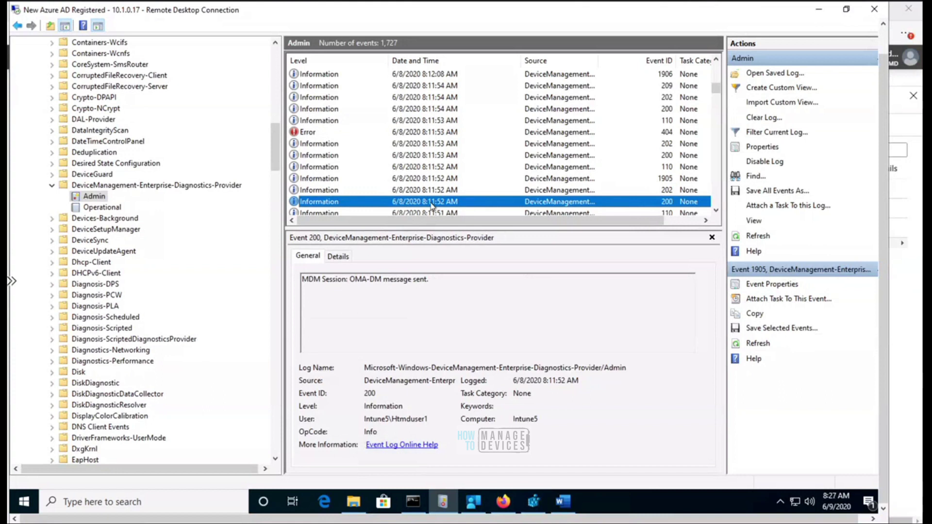
key("Down")
key("Down")
key("Down")
key("Down")
key("Down")
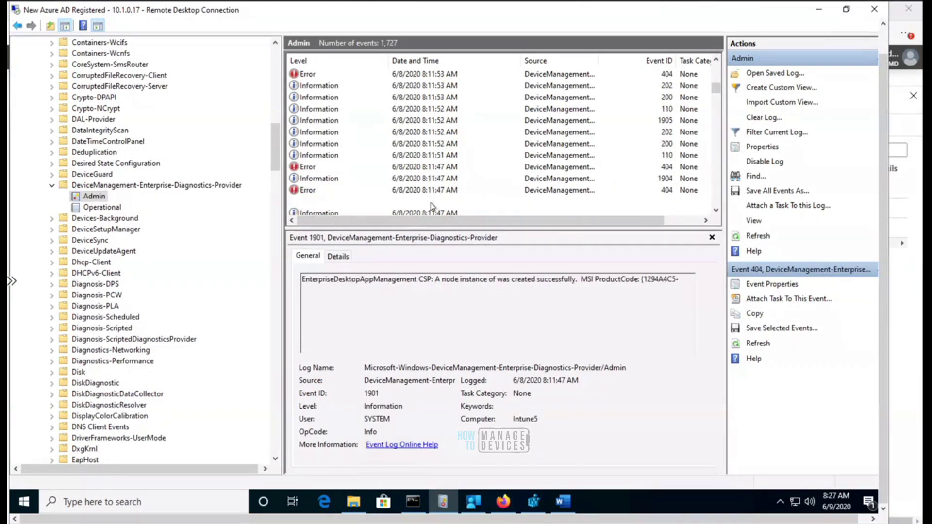
key("Down")
key("Down")
key("Down")
key("Down")
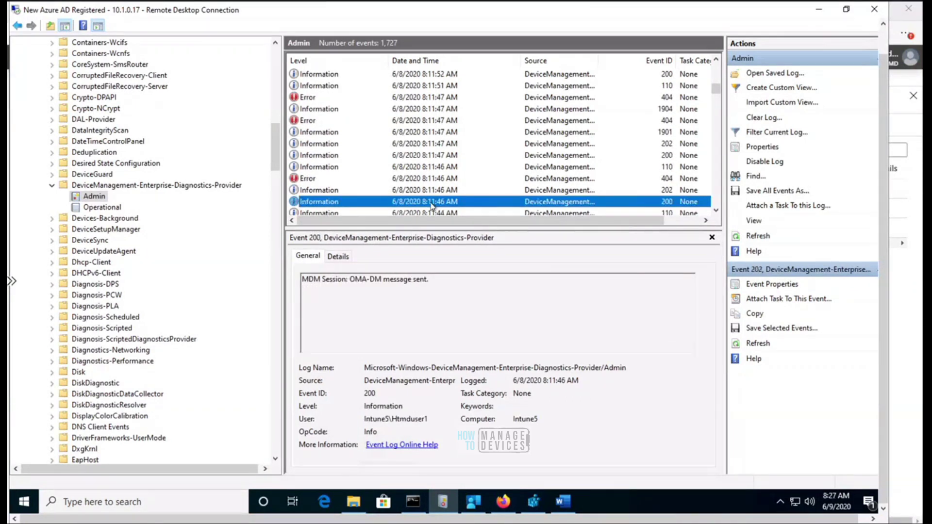
key("Down")
key("Down")
key("Down")
key("Down")
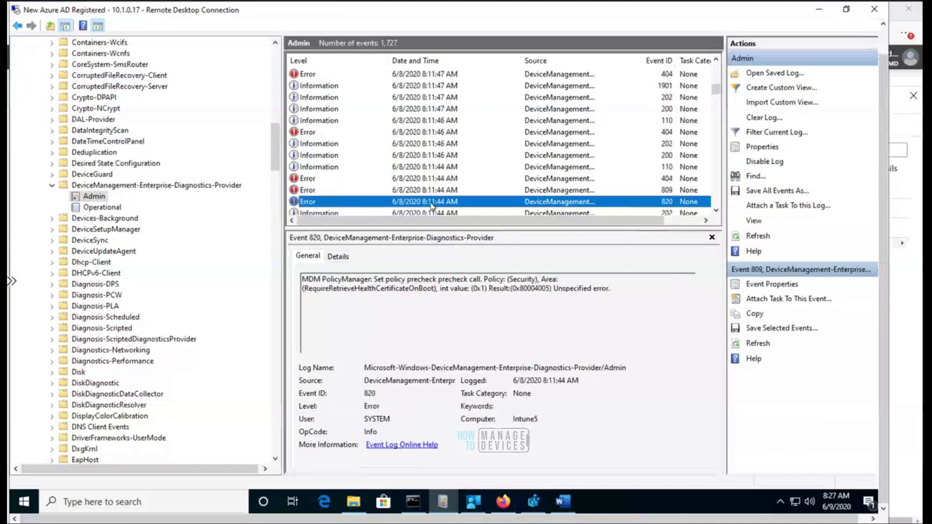
key("Down")
key("Down")
key("Down")
key("Down")
key("Down")
key("Down")
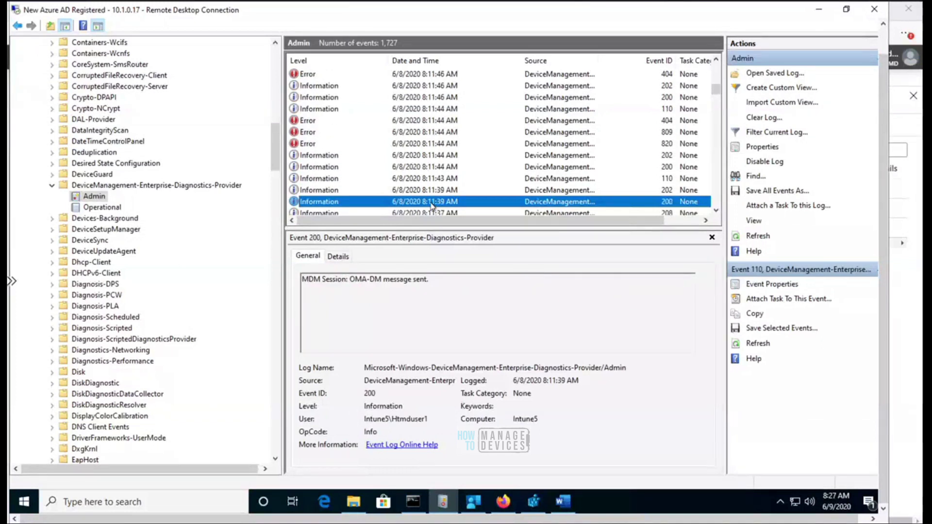
key("Up")
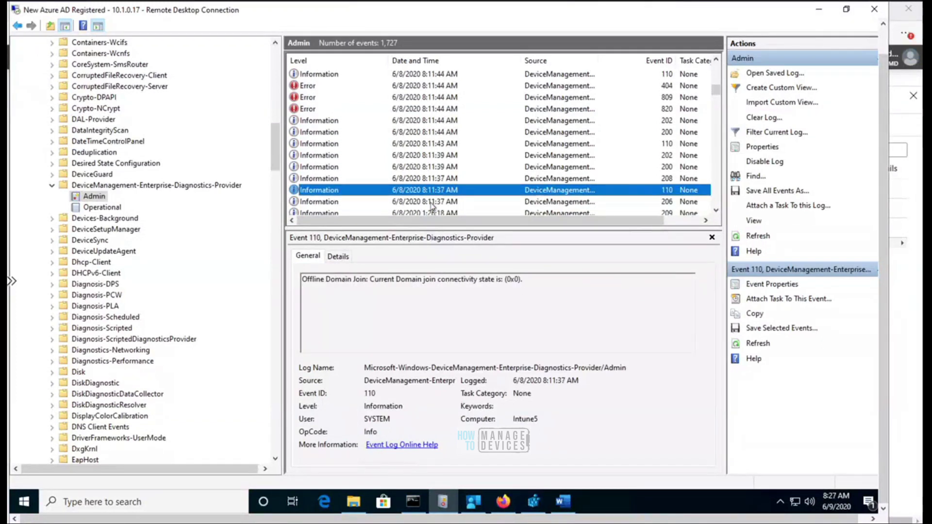
key("Up")
key("Down")
key("Down")
key("Down")
key("Down")
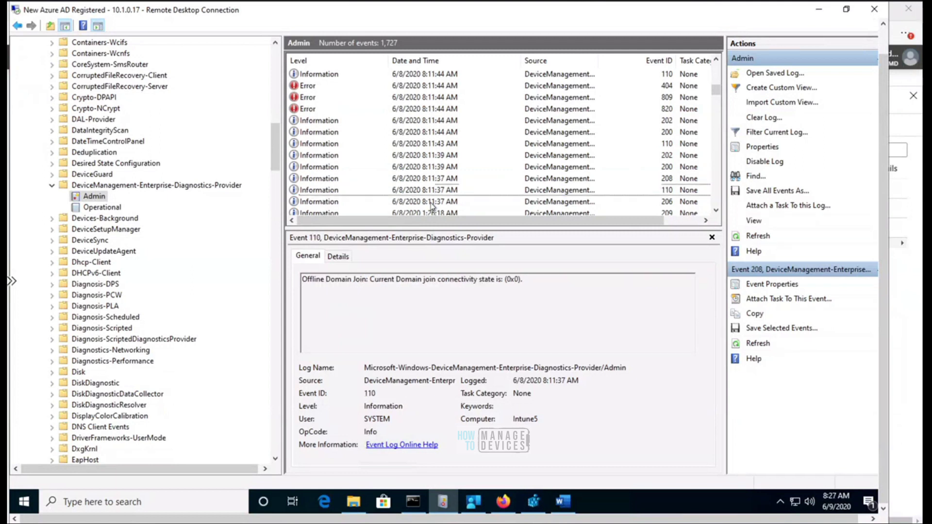
key("Down")
key("Down")
key("Down")
key("Down")
key("Down")
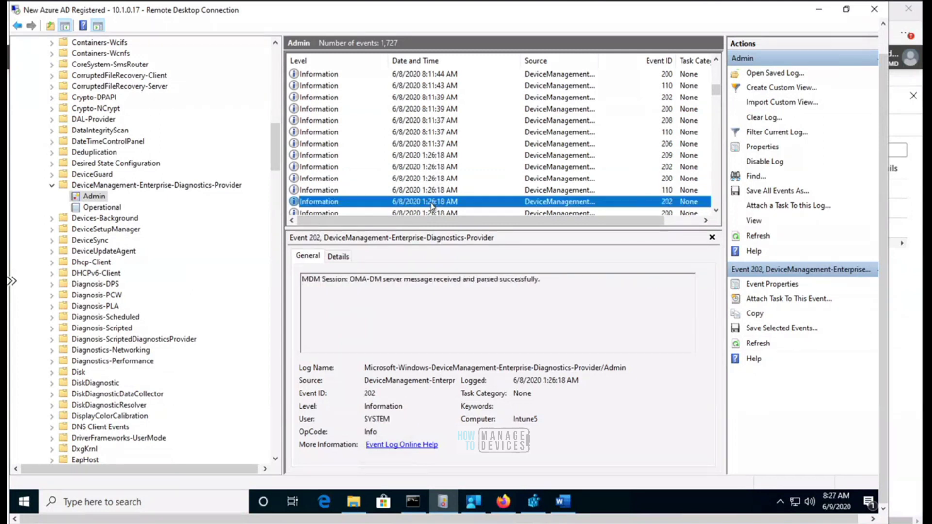
key("Down")
key("Down")
key("Down")
key("Down")
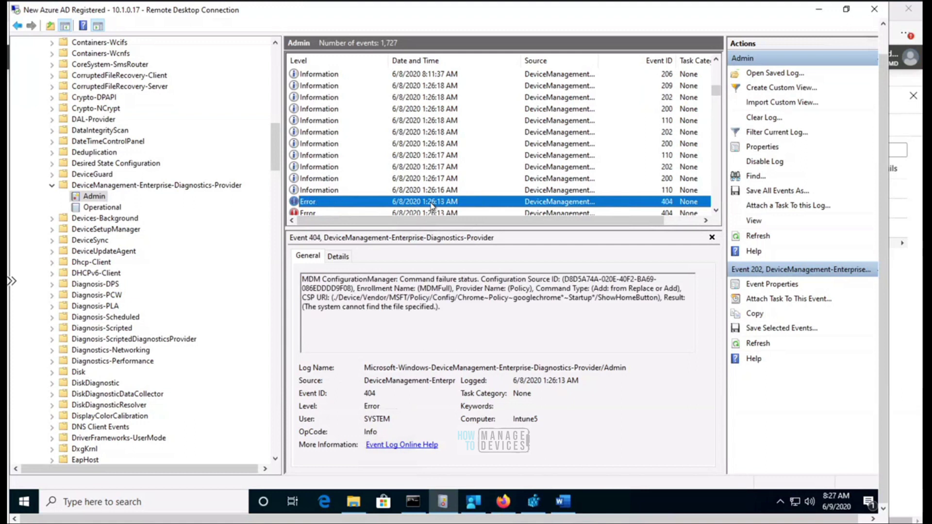
Step: Step back up through the 8:11 events 110, 820, 404 and 1904 to event 1905's details
key("Up")
key("Up")
key("Up")
key("Up")
key("Up")
key("Up")
key("Up")
key("Up")
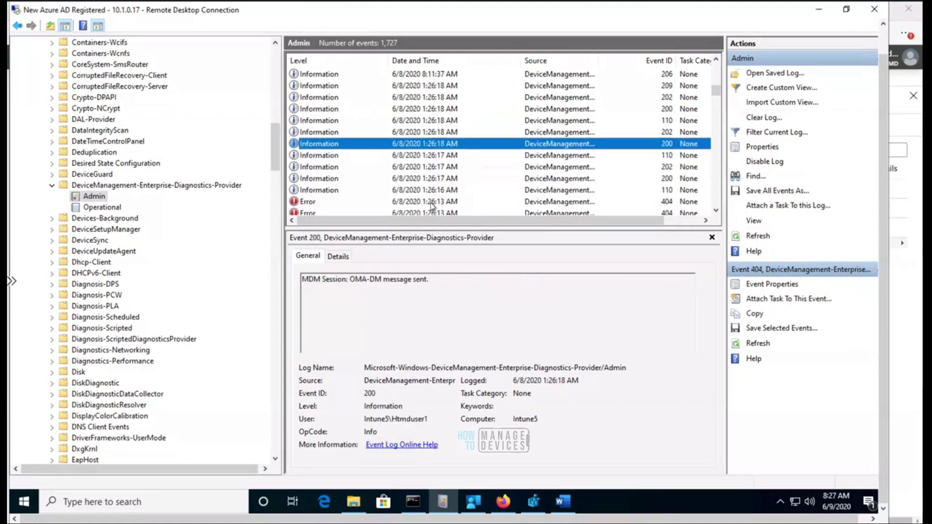
key("Up")
key("Up")
key("Up")
key("Up")
key("Up")
key("Up")
key("Up")
key("Up")
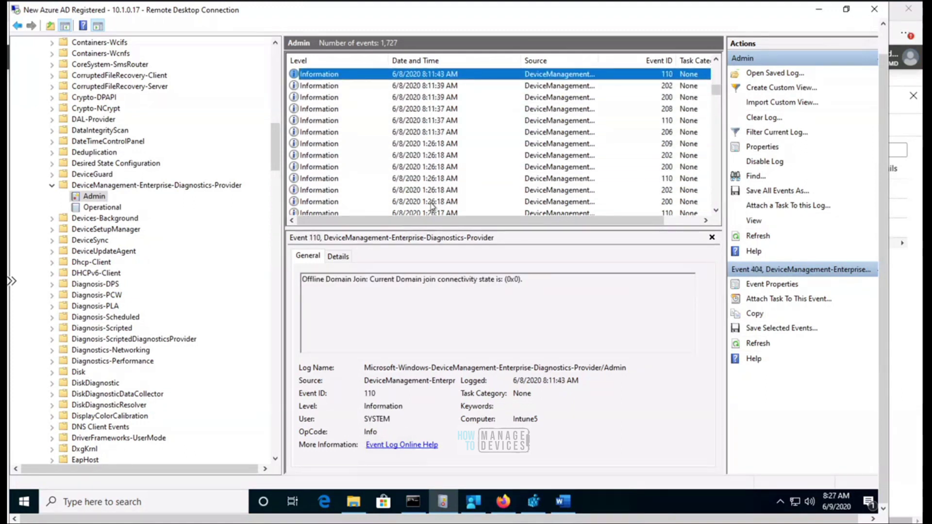
key("Up")
key("Up")
key("Up")
key("Up")
key("Up")
key("Up")
key("Up")
key("Up")
key("Up")
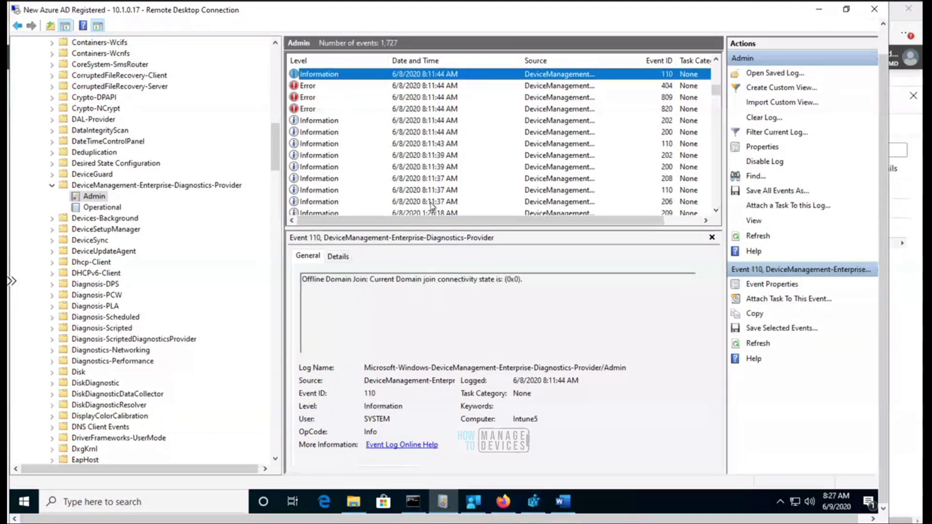
key("Up")
key("Up")
key("Up")
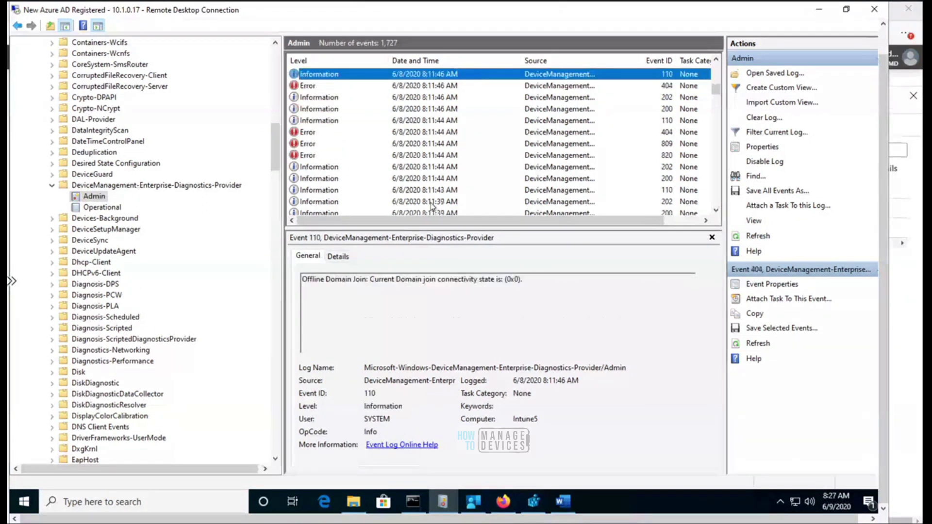
key("Up")
key("Up")
key("Up")
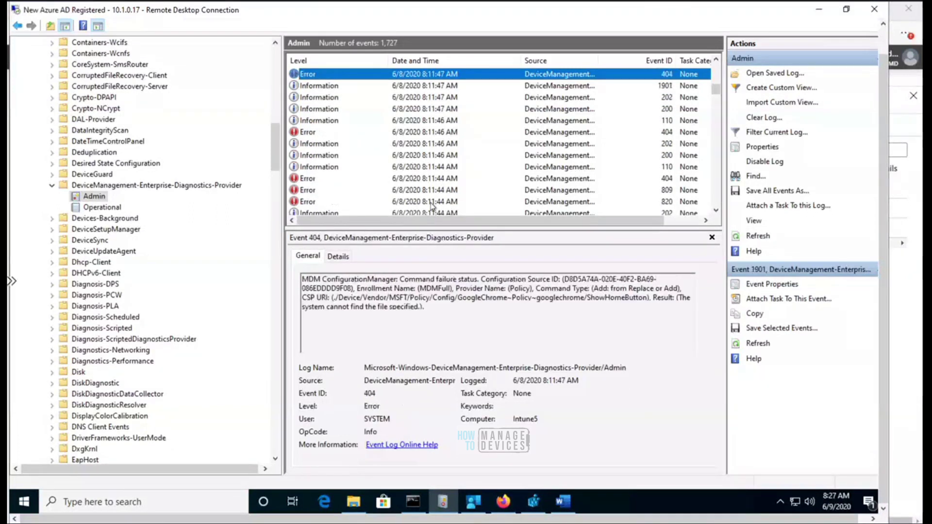
key("Up")
key("Up")
key("Up")
key("Up")
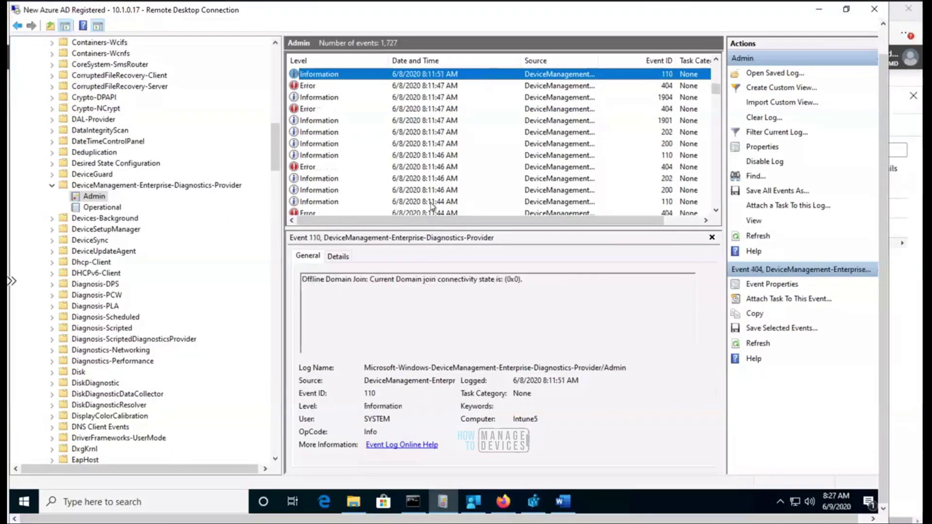
key("Up")
key("Up")
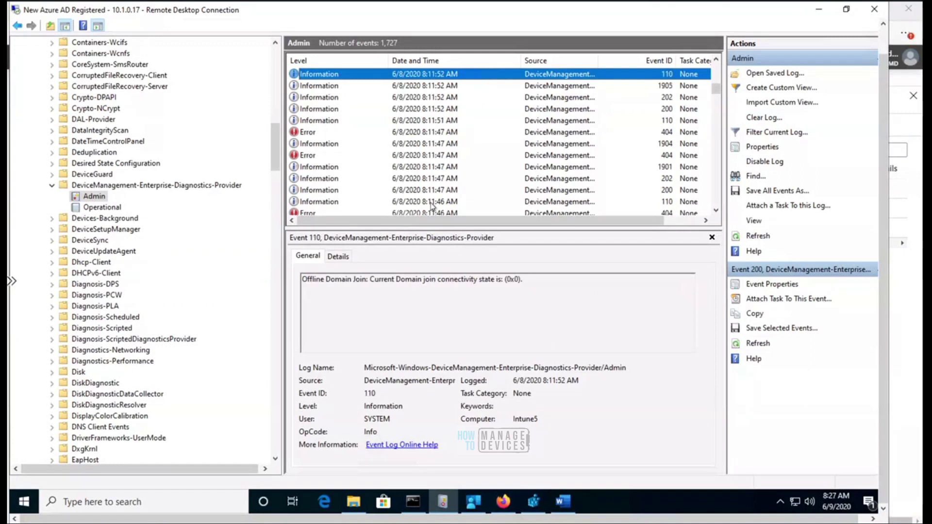
key("Down")
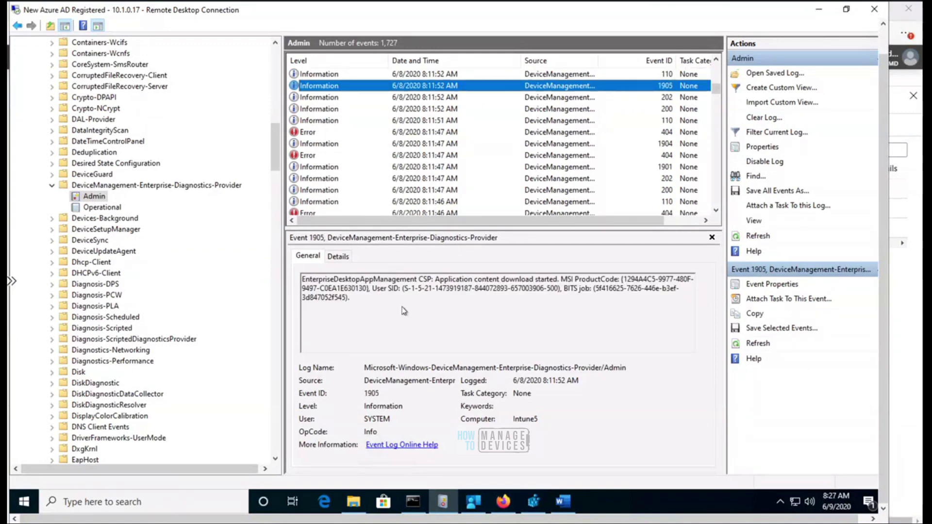
Step: Highlight event 1905's download-started message, then step up through the newer events 110 and 404
left_click_drag(435, 280, 625, 298)
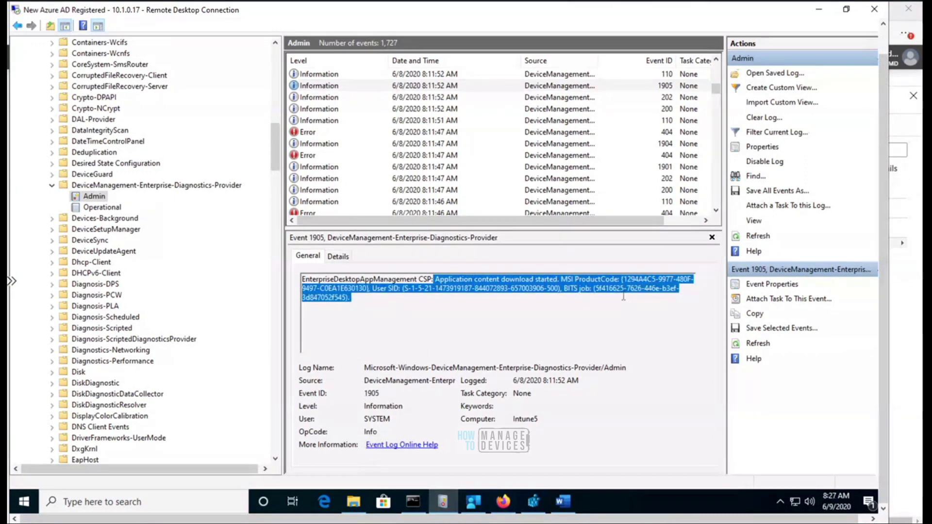
left_click(435, 91)
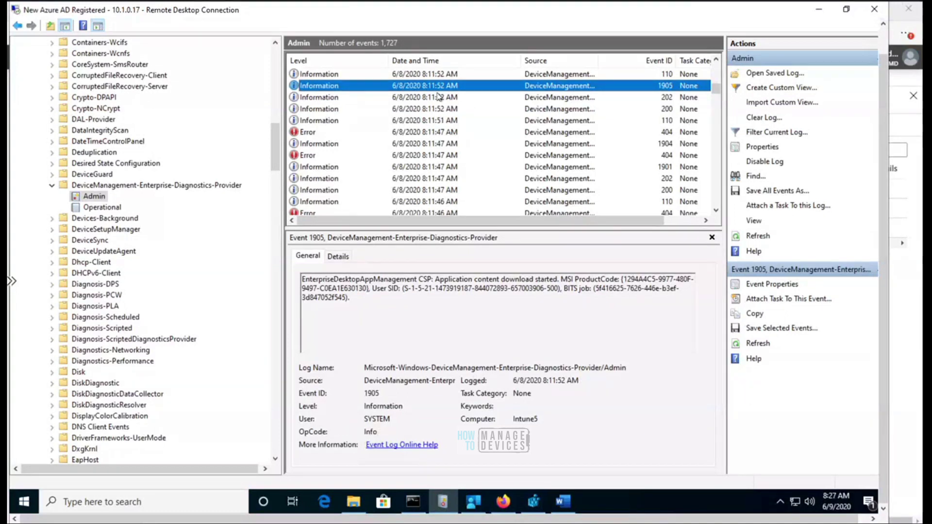
key("Up")
key("Up")
key("Up")
key("Up")
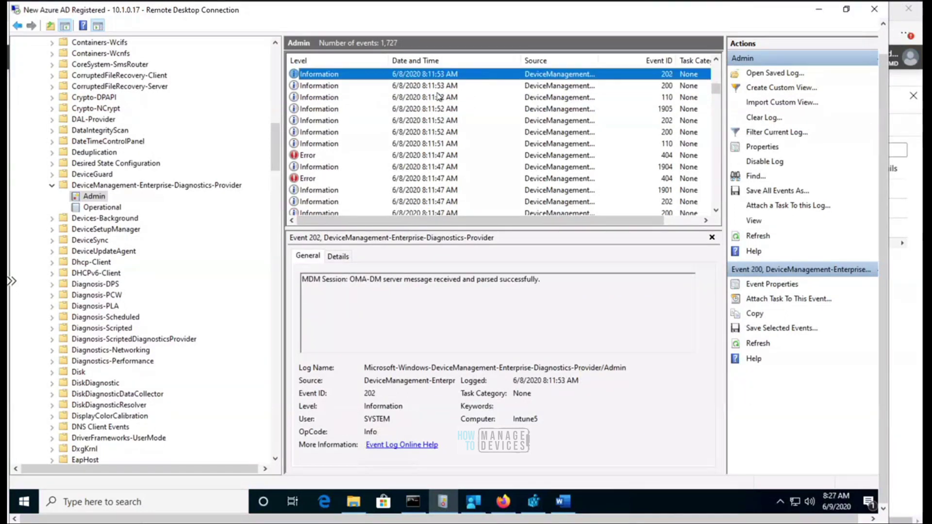
key("Up")
key("Up")
key("Up")
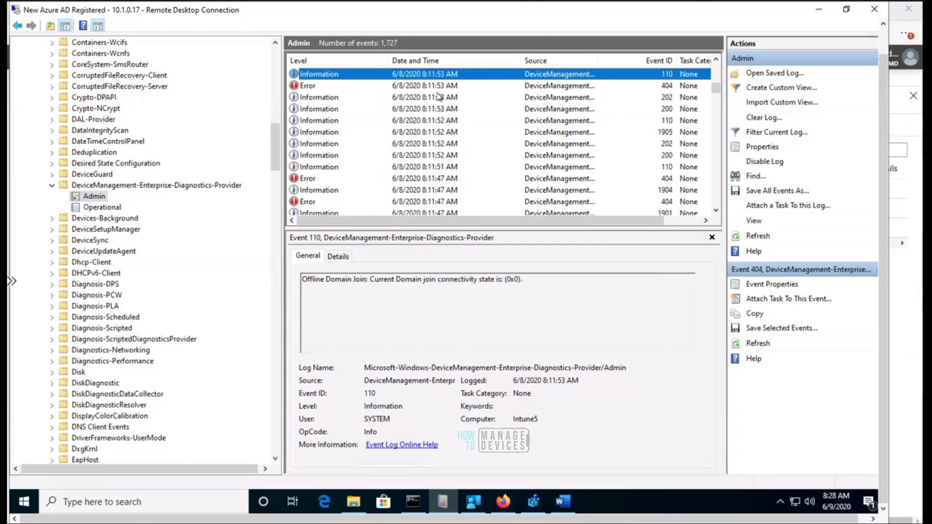
key("Up")
key("Up")
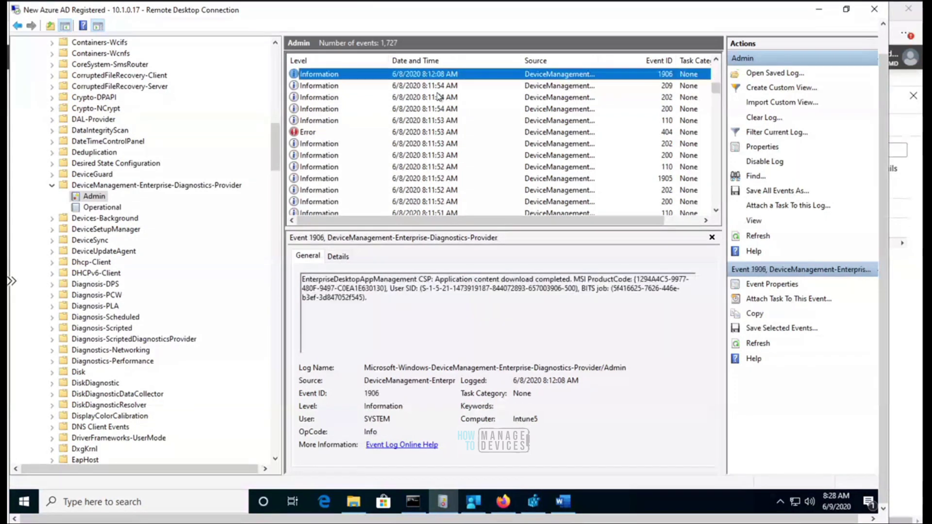
Step: Highlight event 1906's download-completed message and event 1920's 'An application install has started' text
left_click(436, 280)
left_click_drag(436, 280, 573, 280)
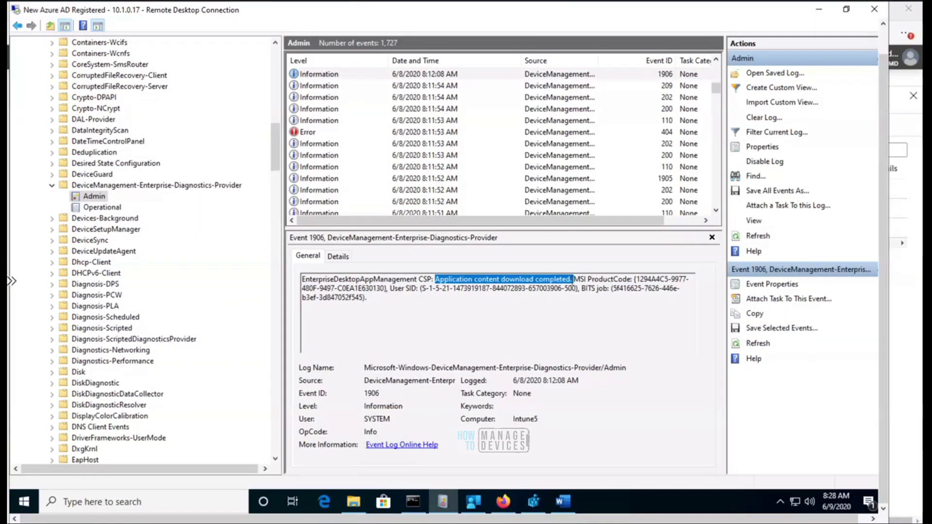
left_click(437, 75)
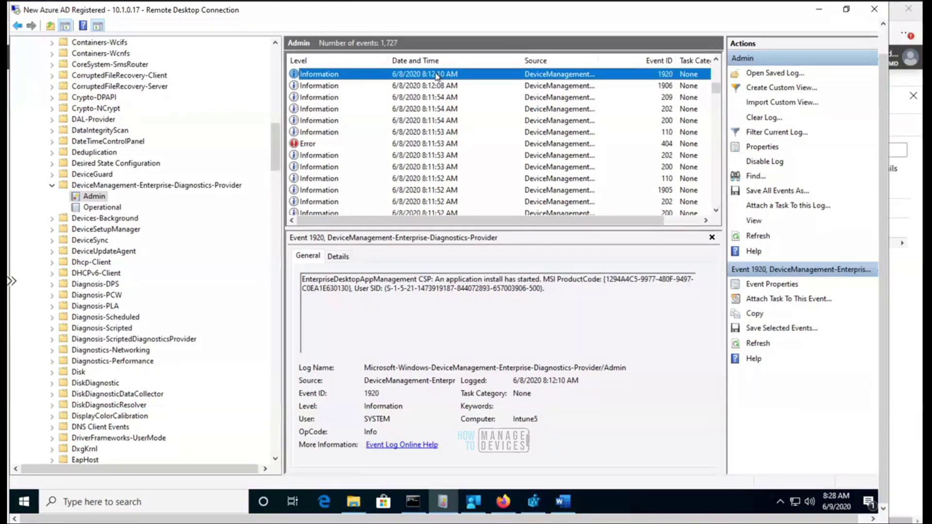
left_click(435, 280)
left_click_drag(435, 280, 542, 279)
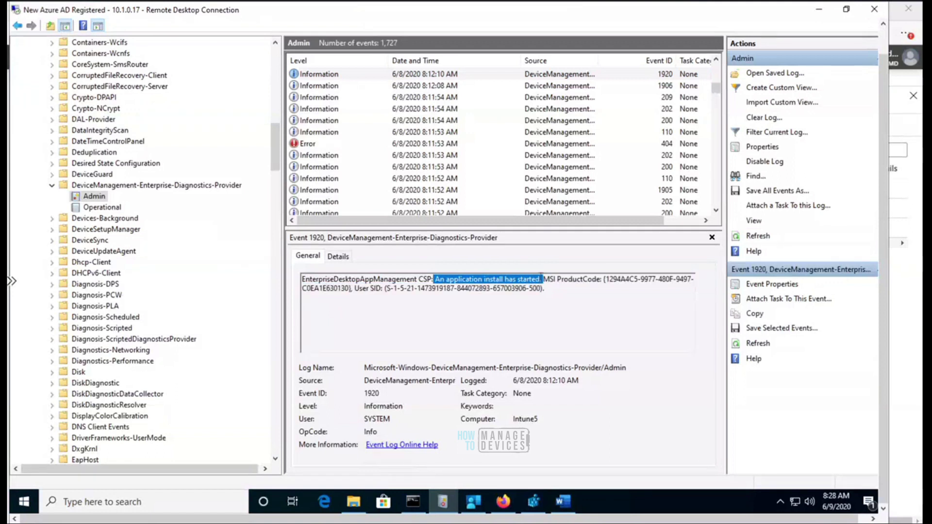
Step: Select the newest event 1922 and highlight its 'An application install has succeeded' message
left_click(542, 279)
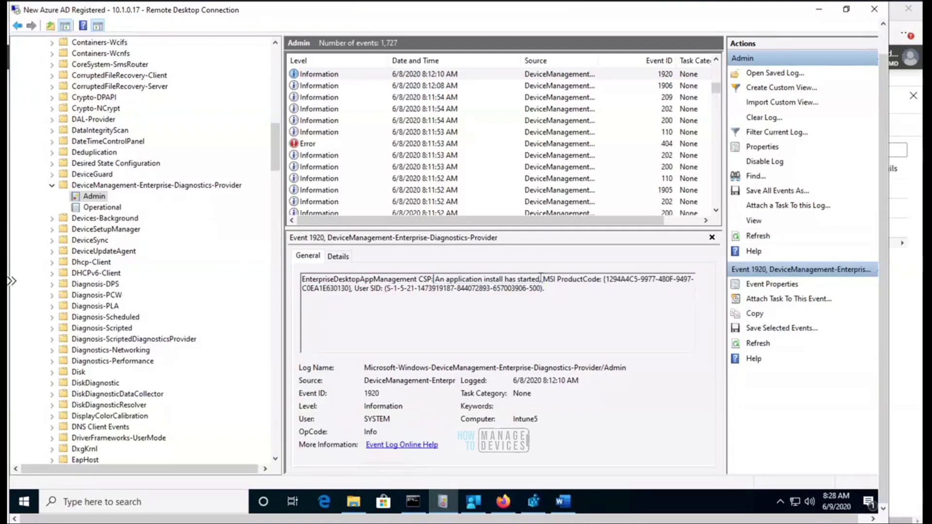
left_click(438, 75)
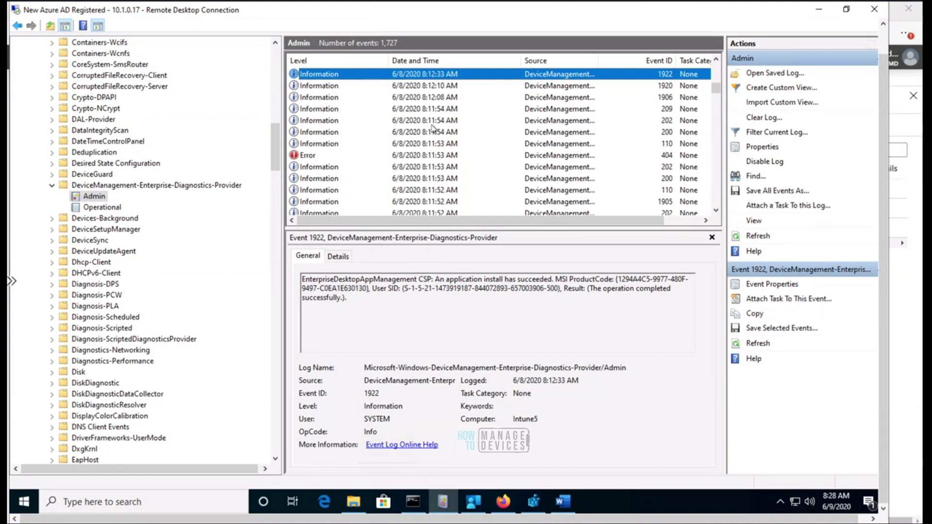
left_click_drag(436, 280, 554, 280)
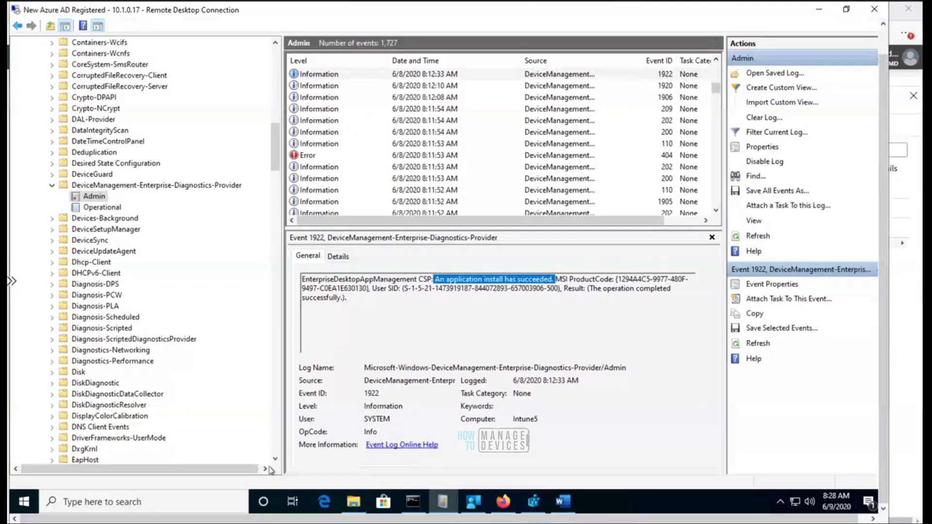
left_click(27, 502)
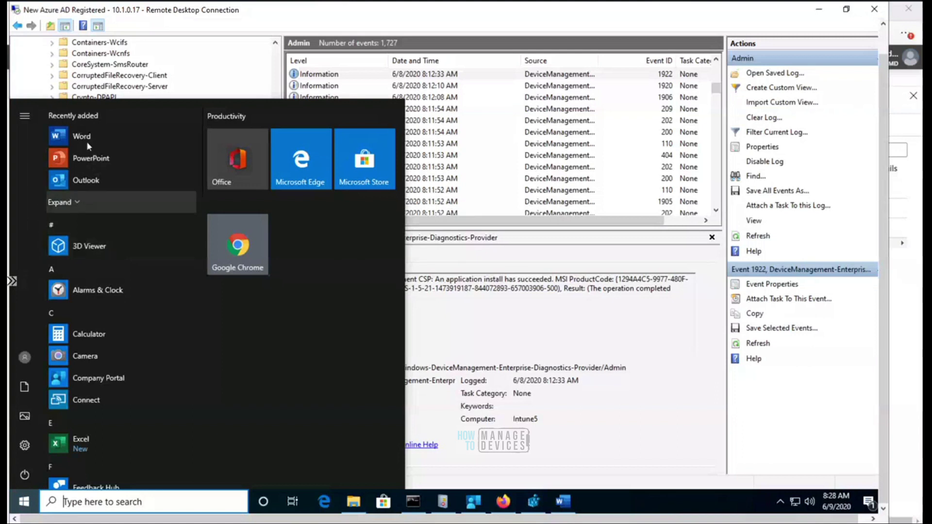
Step: Launch Word from Recently added and choose Sign in on the 'Sign in to set up Office' dialog
left_click(565, 502)
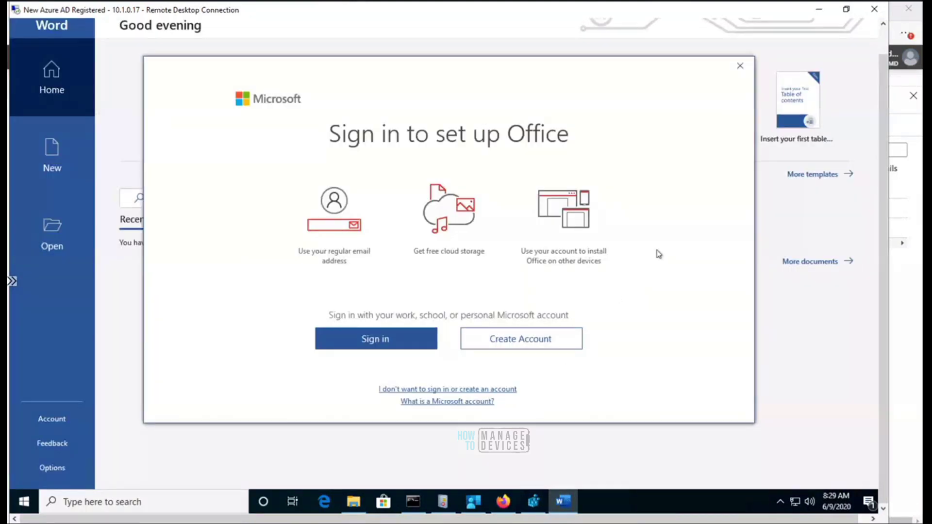
left_click(412, 347)
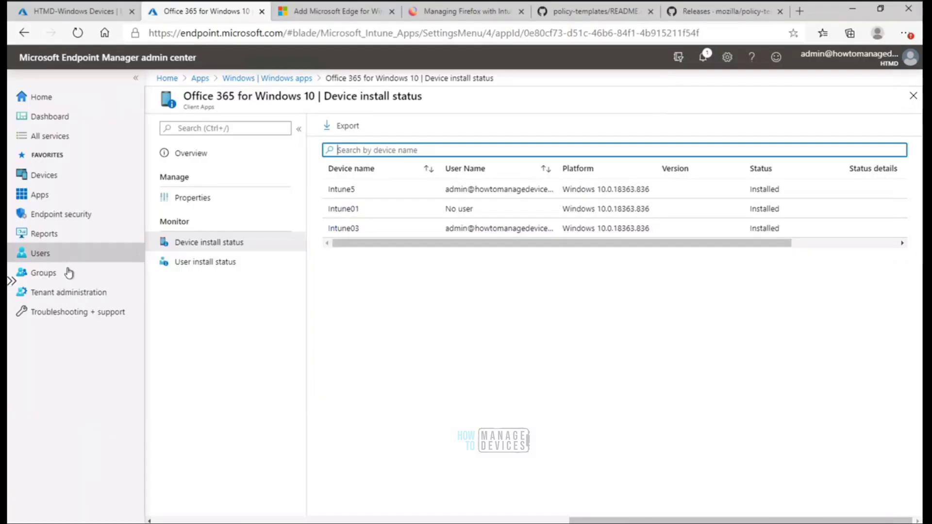
Step: Go to Devices, then Apps, and choose Windows under By platform
left_click(48, 181)
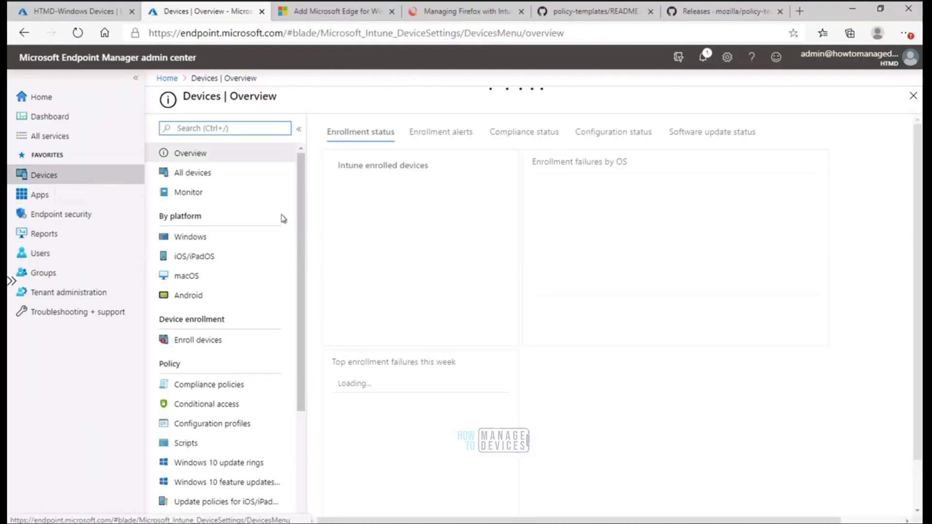
left_click_drag(302, 278, 299, 368)
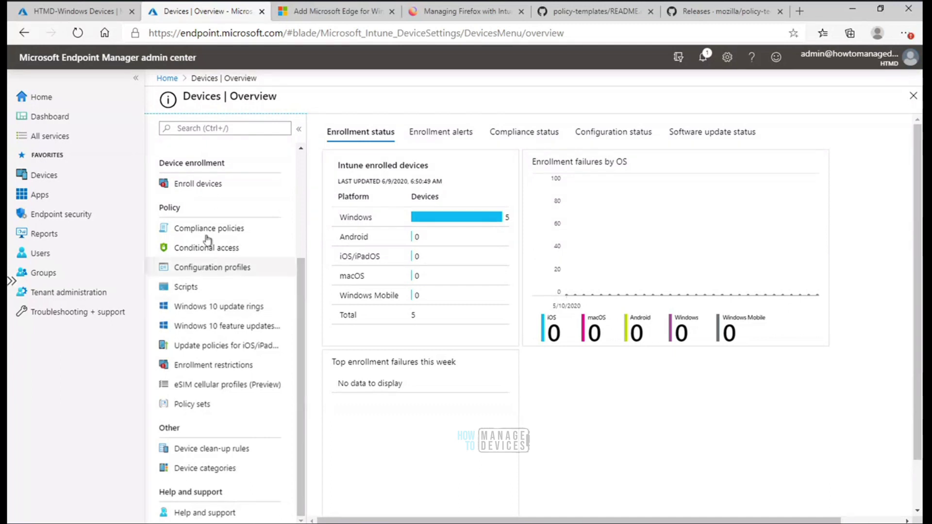
left_click(42, 196)
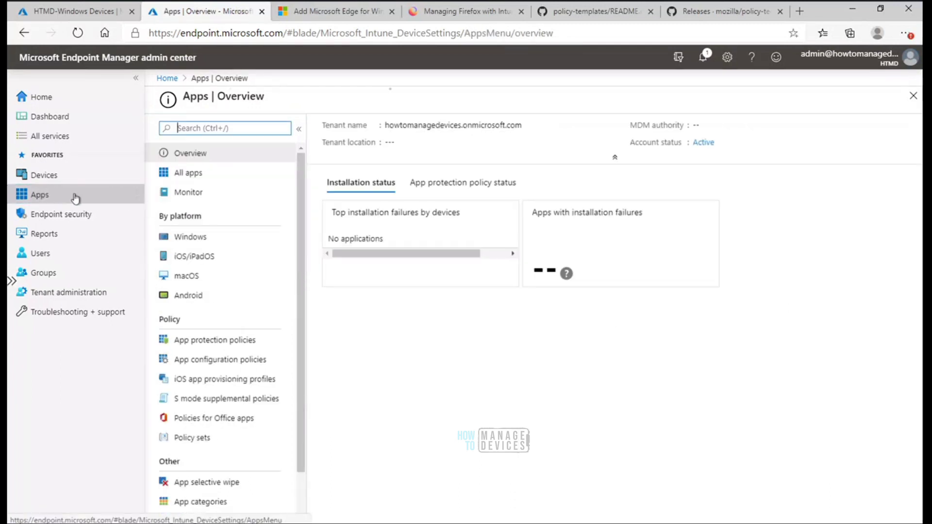
left_click(193, 237)
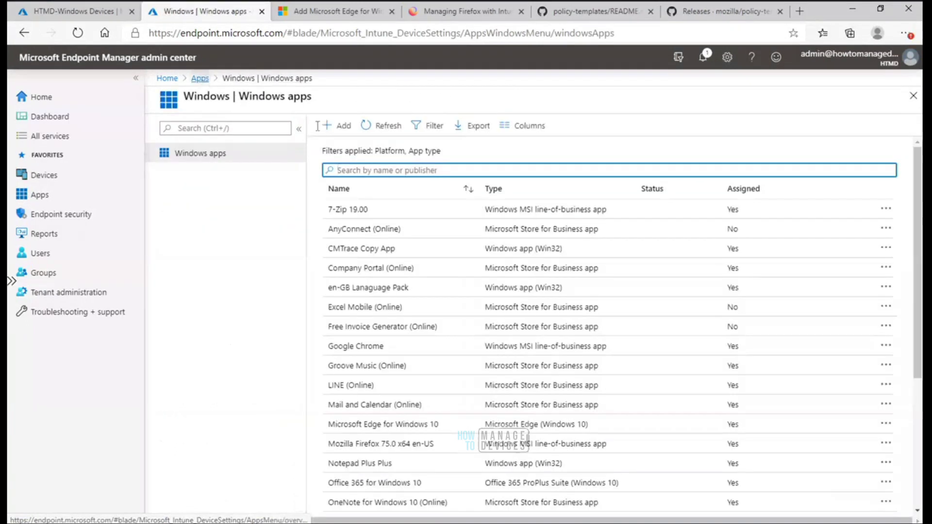